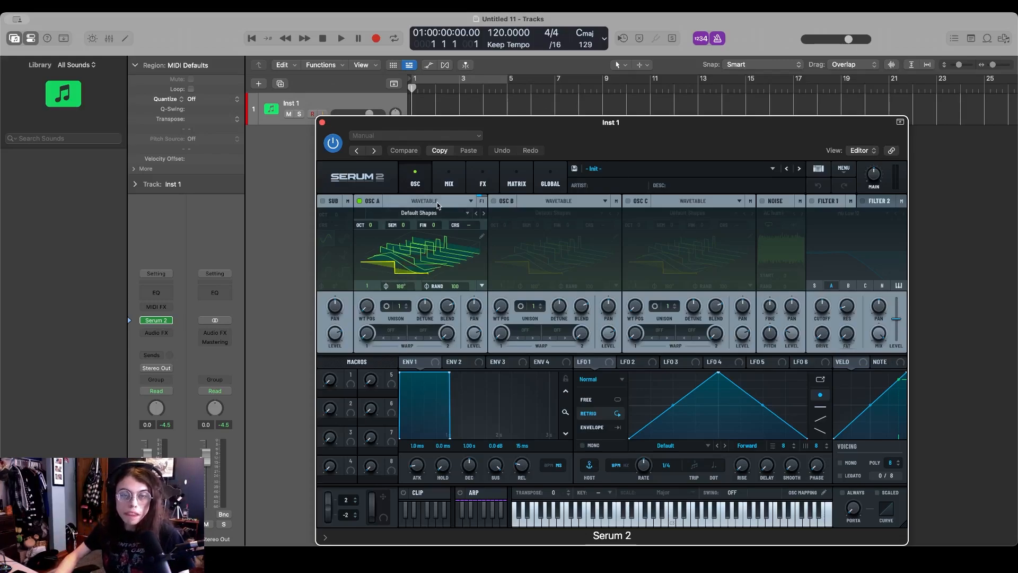
- Load the user preset whose name begins with "Destos" into the Inst 1 Serum 2 instance
drag(610, 136, 631, 95)
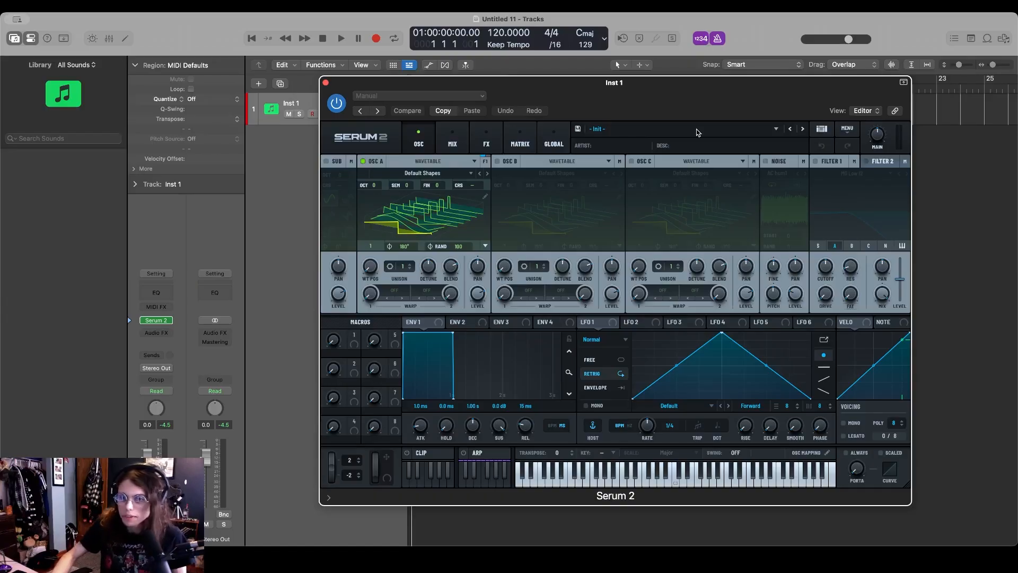
click(608, 129)
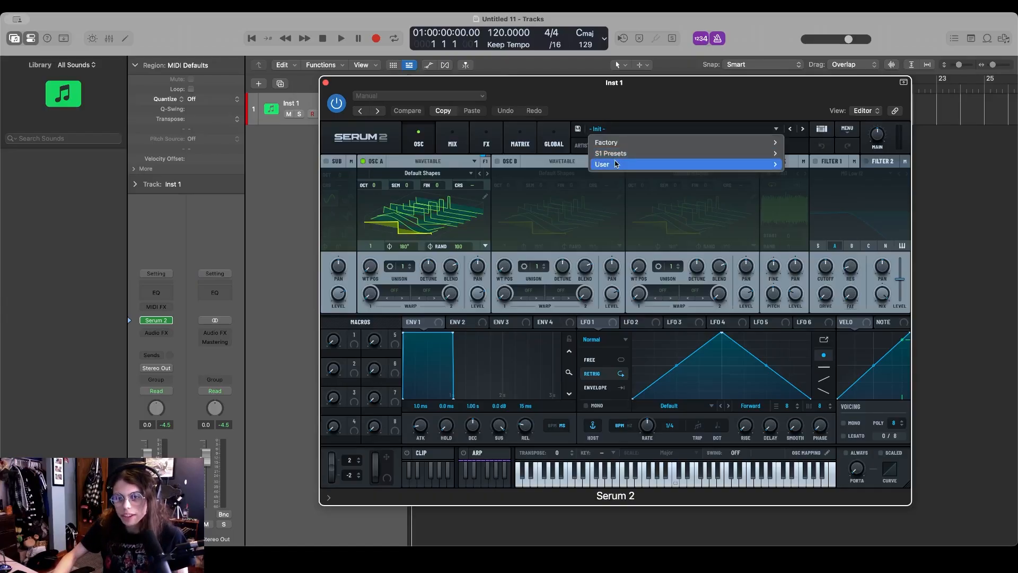
mouse_move(615, 163)
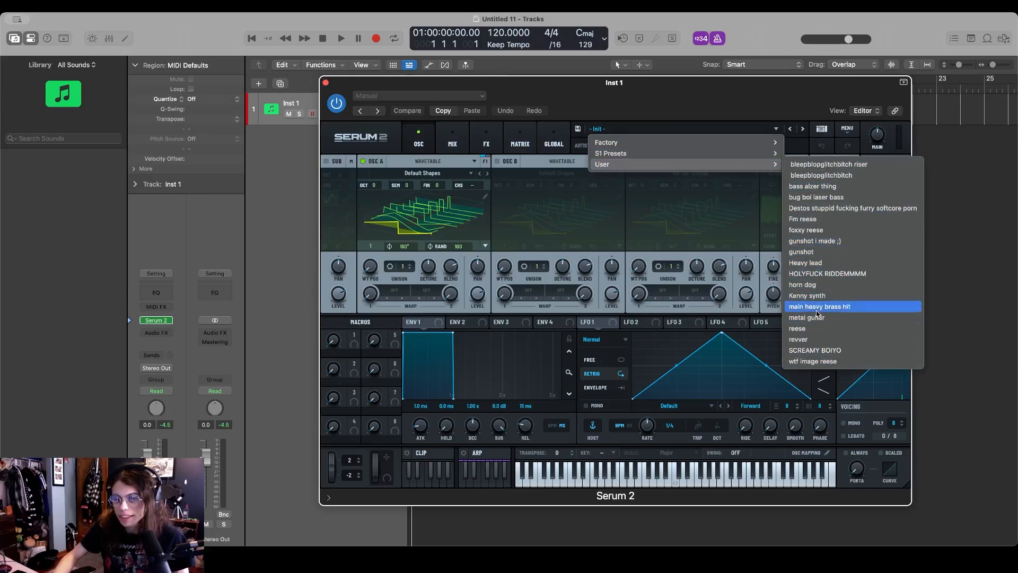
click(830, 210)
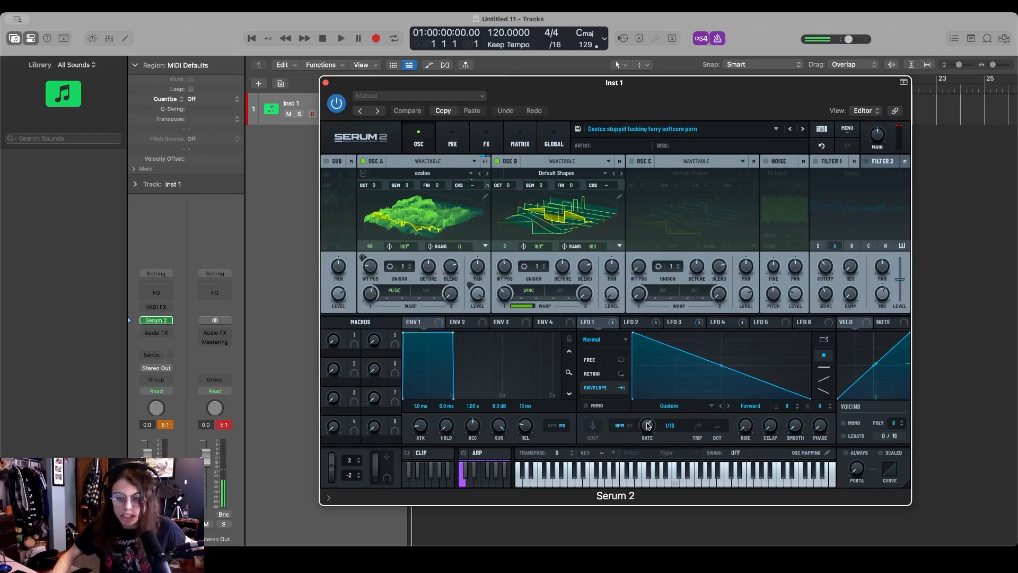
- Set the LFO 1 rate to 1/16 and the LFO 3 rate to 1/8 in the Inst 1 synth
drag(646, 424, 646, 419)
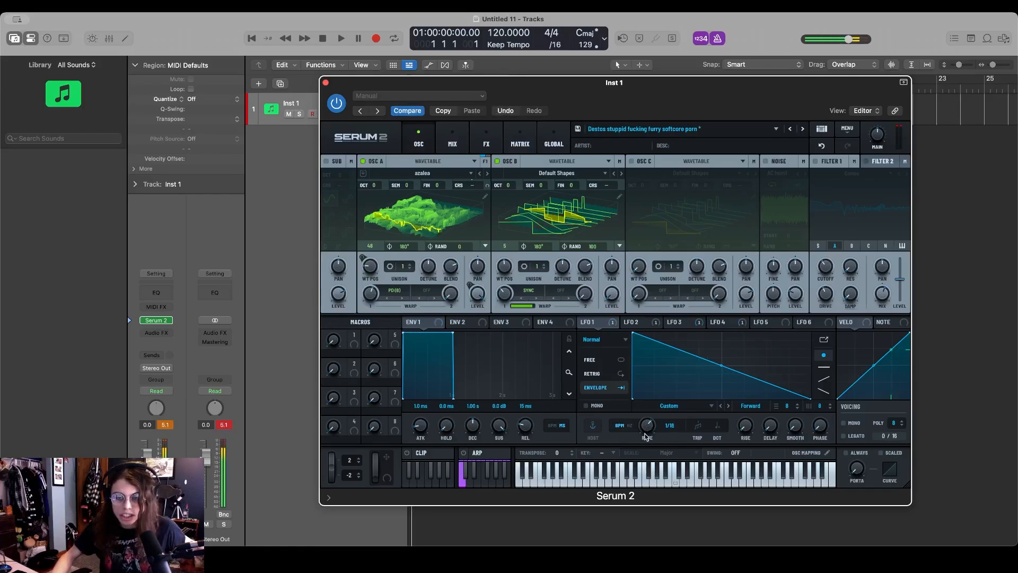
click(684, 322)
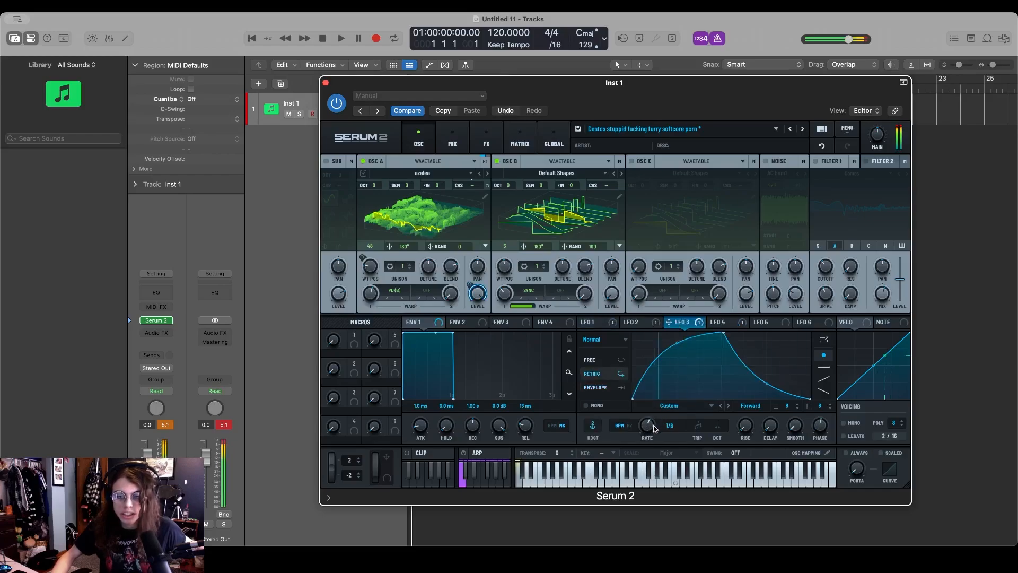
drag(649, 431, 647, 427)
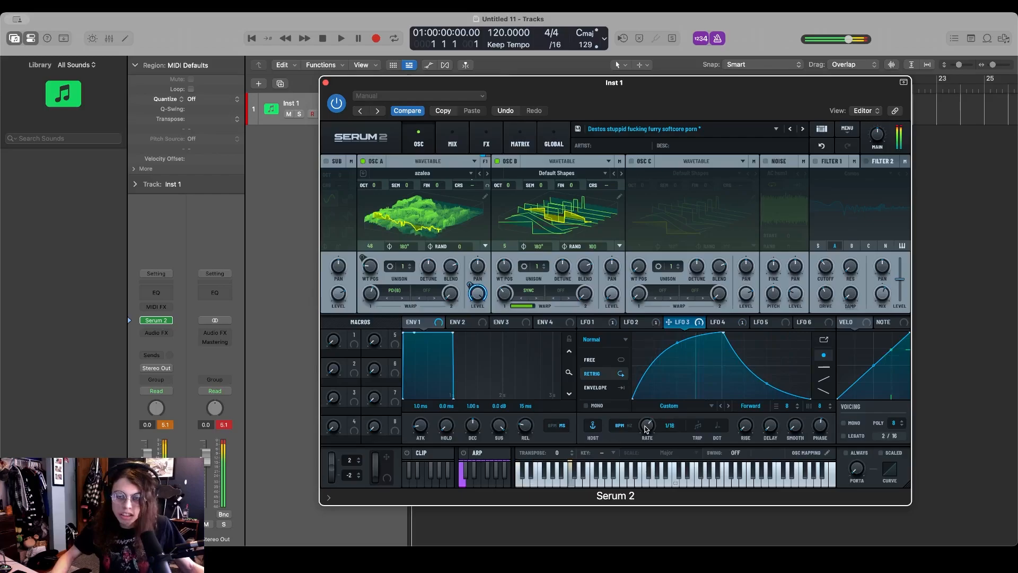
drag(646, 428, 644, 431)
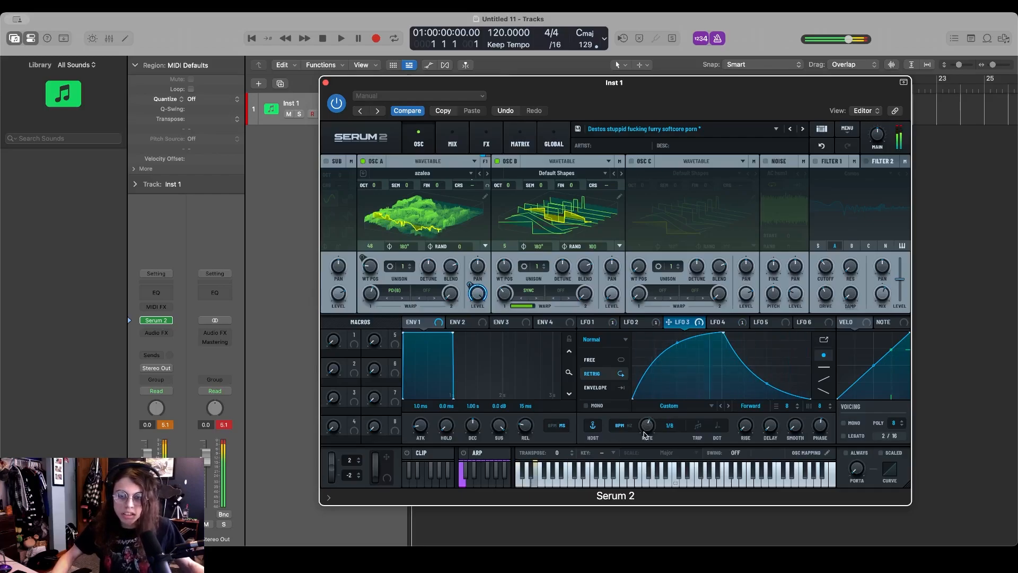
- Set the project tempo to 140
click(501, 31)
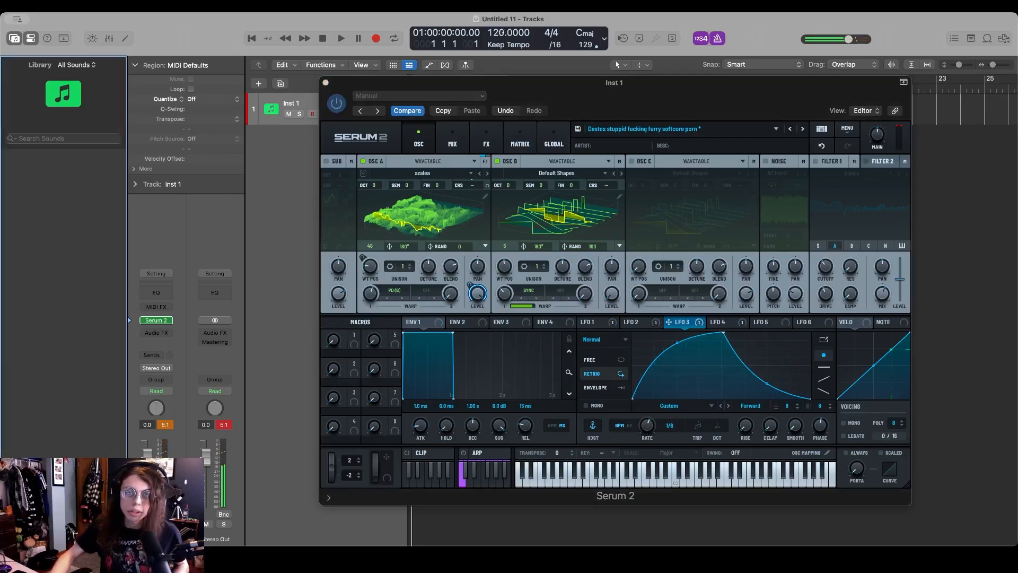
double_click(508, 30)
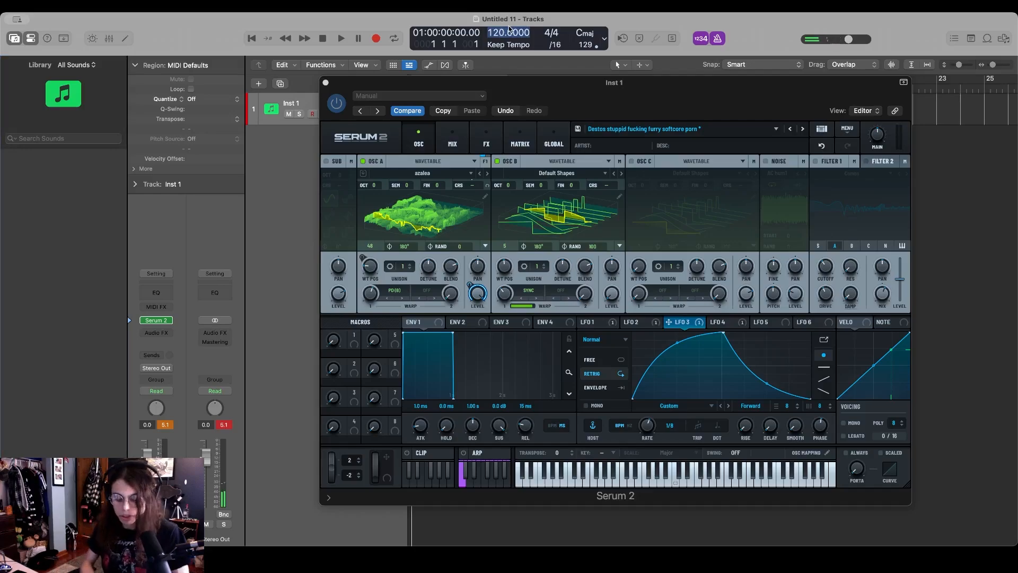
text(140)
key(Return)
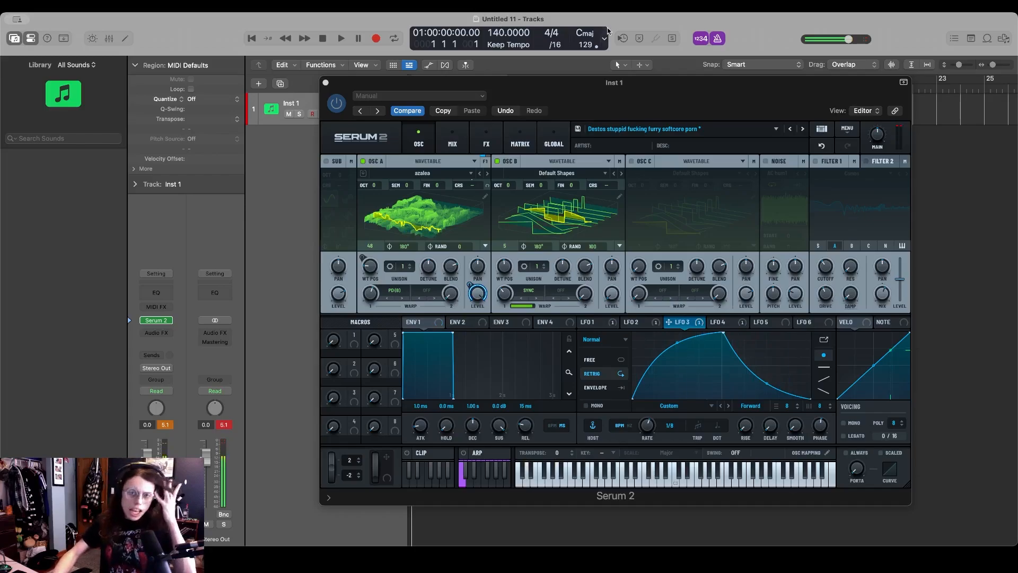
drag(539, 88, 589, 91)
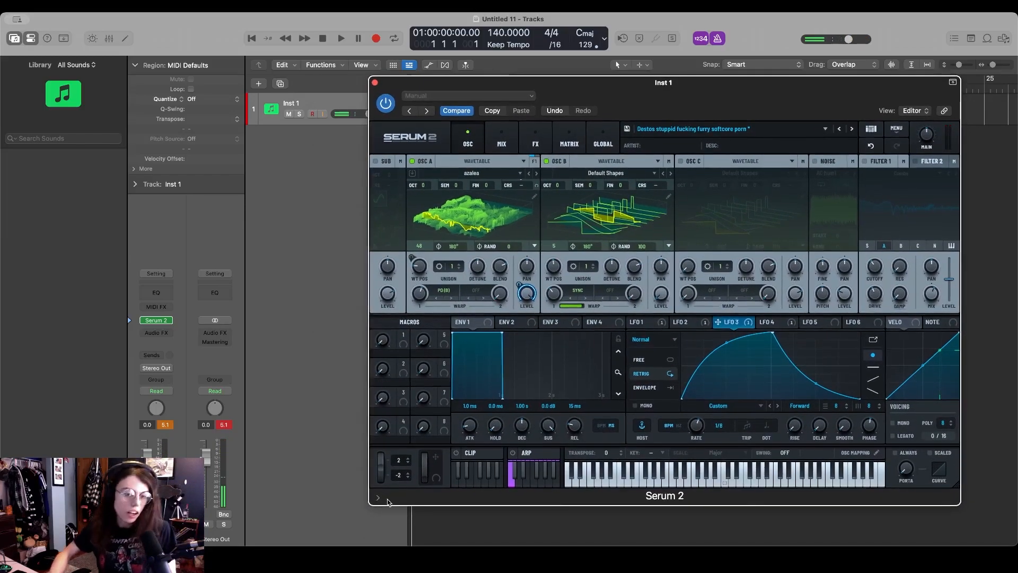
click(247, 473)
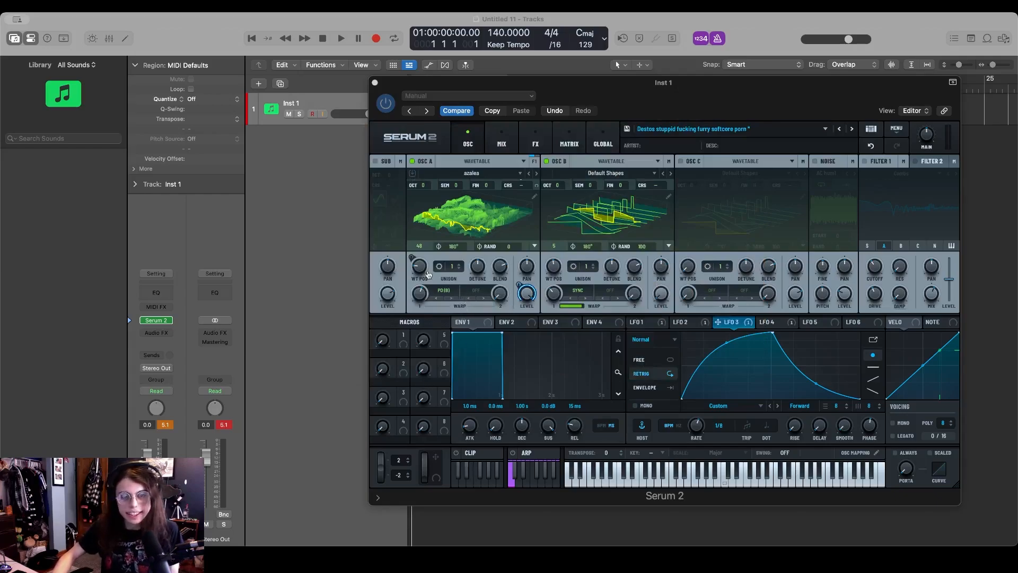
click(501, 267)
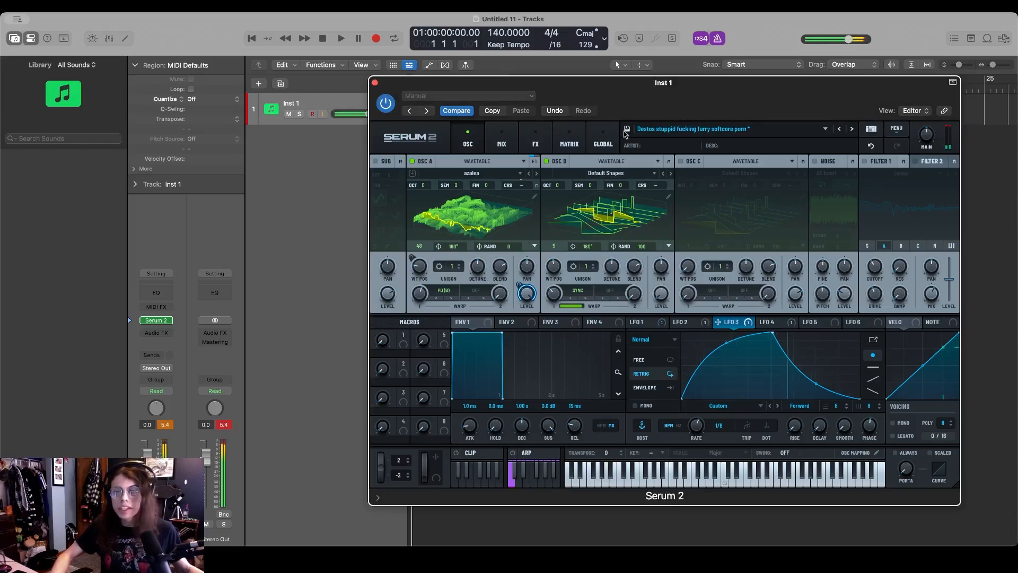
- Create a second software instrument track with Serum 2 as its instrument
drag(707, 97, 657, 243)
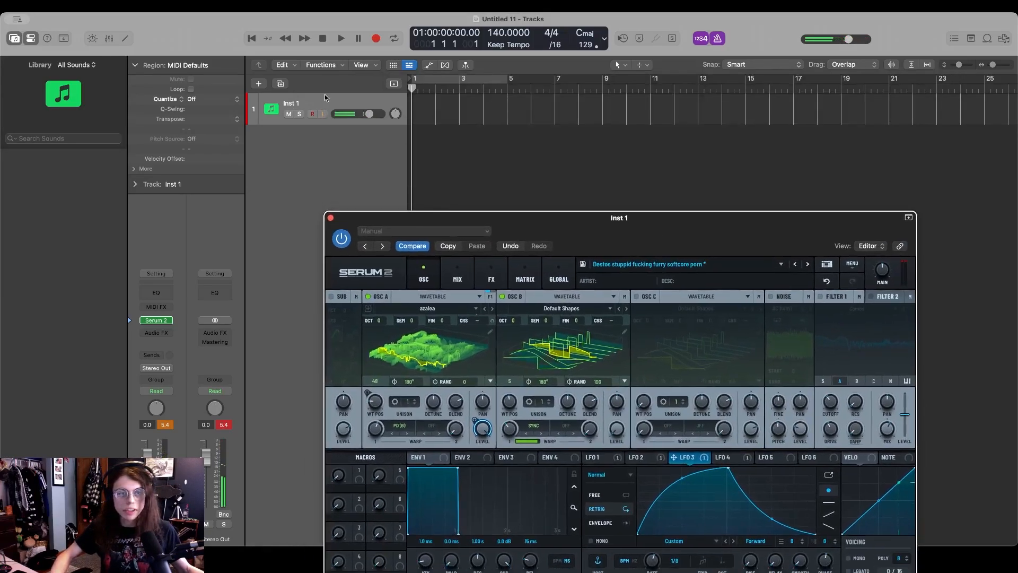
click(258, 83)
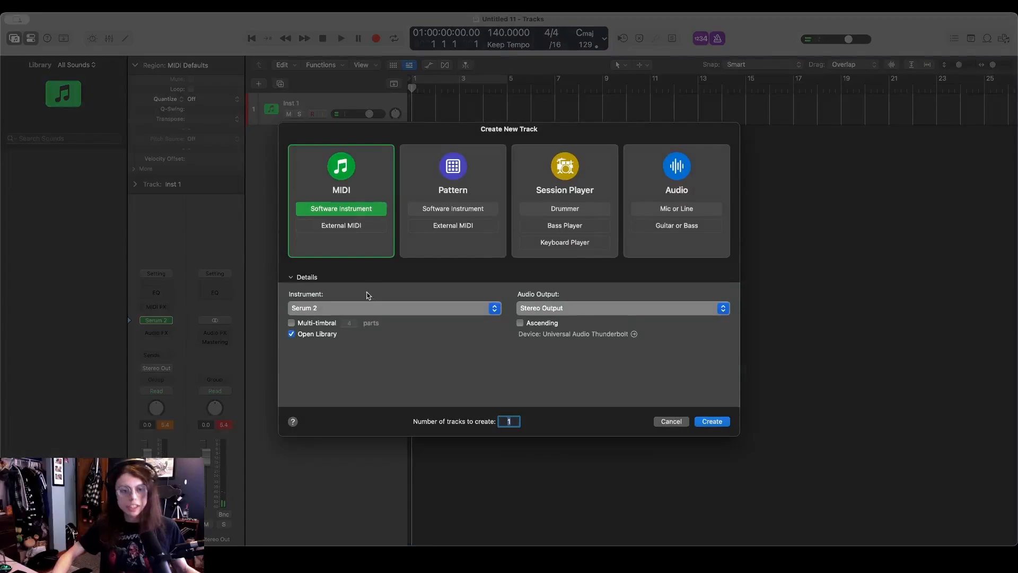
click(712, 421)
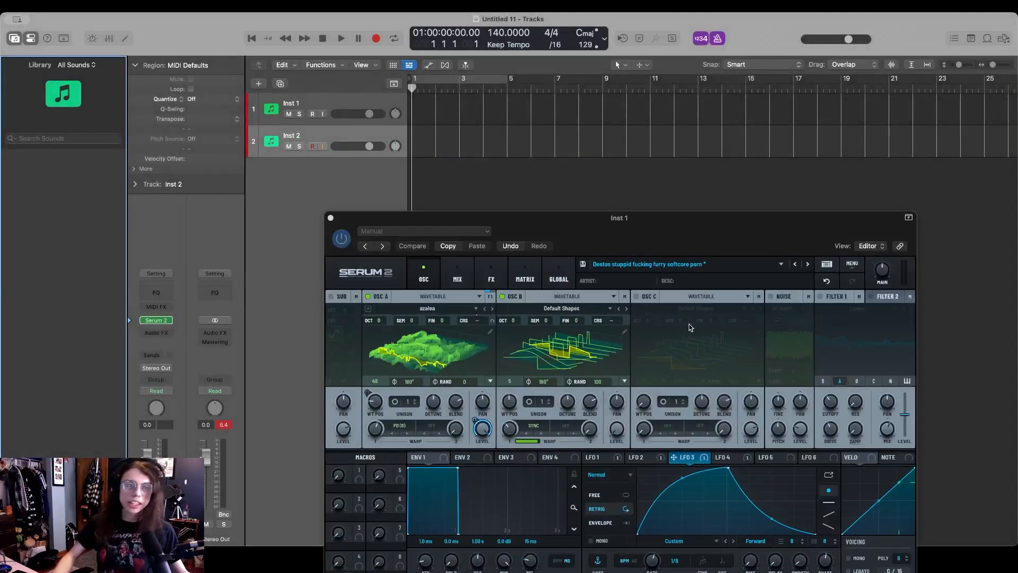
- Open the Serum 2 interface on the Inst 2 track and place it beside the Inst 1 synth window
drag(533, 240, 1008, 180)
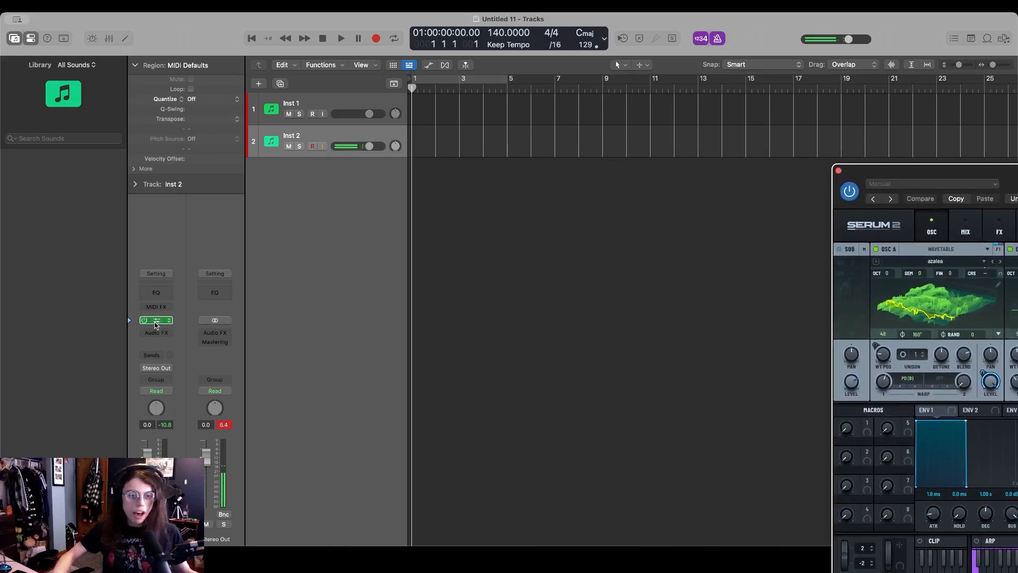
click(178, 322)
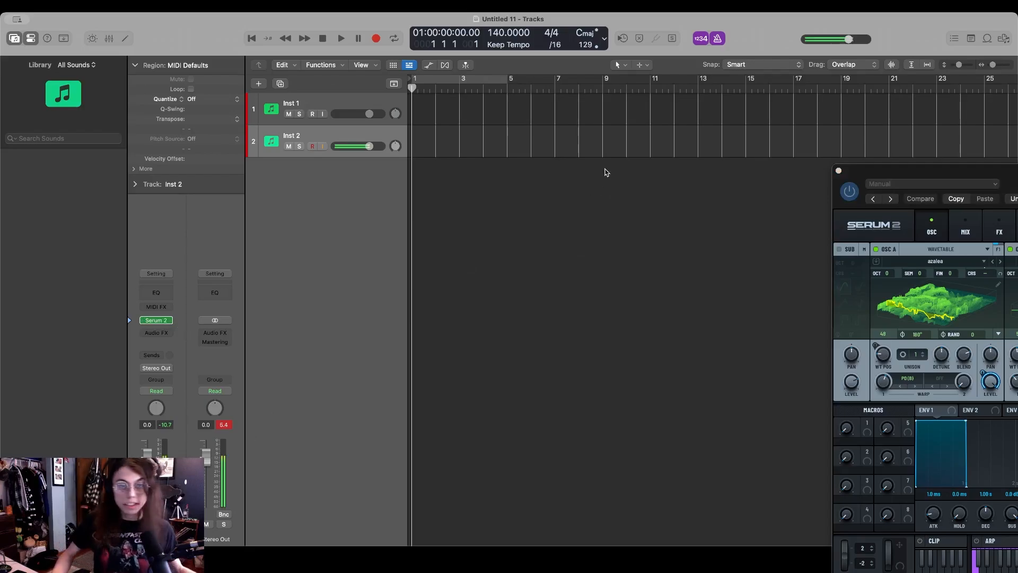
drag(499, 99, 466, 108)
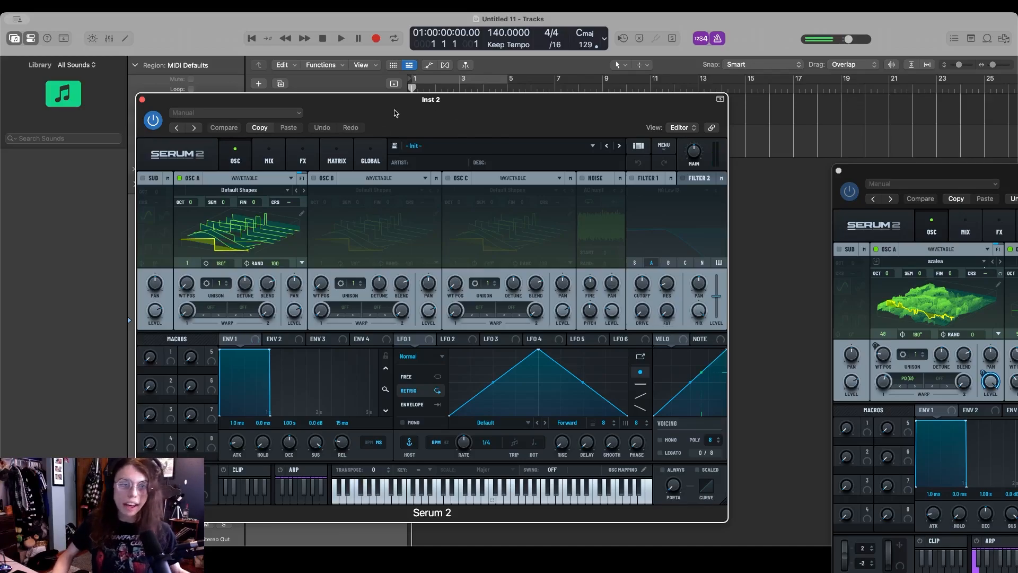
drag(394, 113, 407, 88)
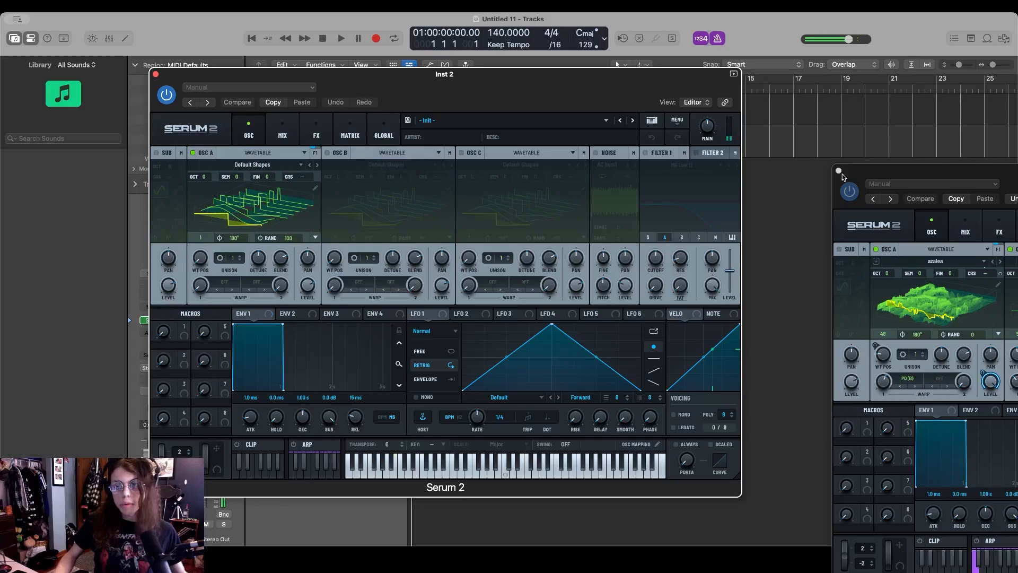
mouse_move(920, 174)
mouse_down()
mouse_move(696, 101)
mouse_move(837, 82)
mouse_move(926, 167)
mouse_up()
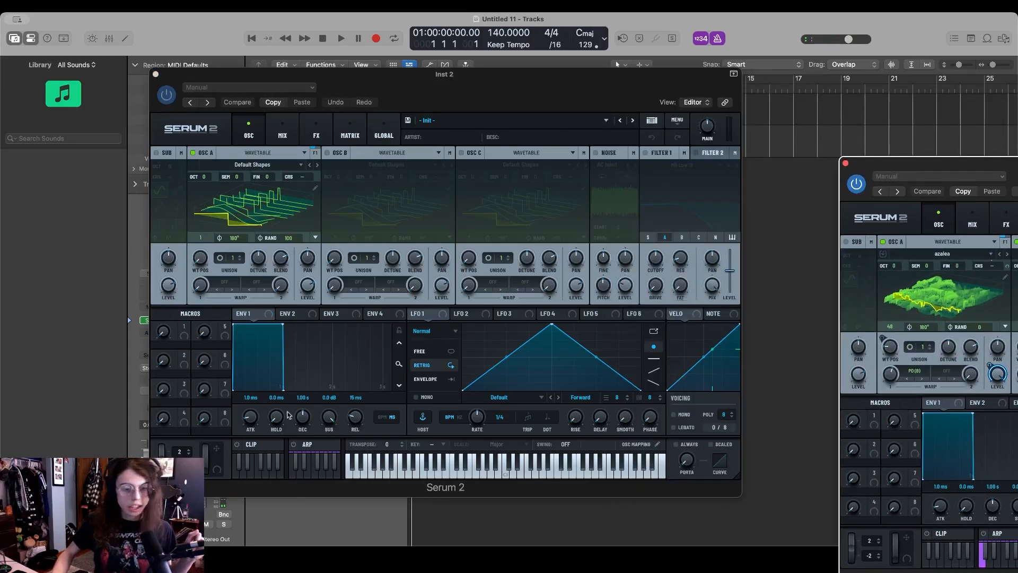
- Import the azalea PNG image into oscillator A of the Inst 2 synth, mapping pixel luminance to amplitude
key(super+Tab)
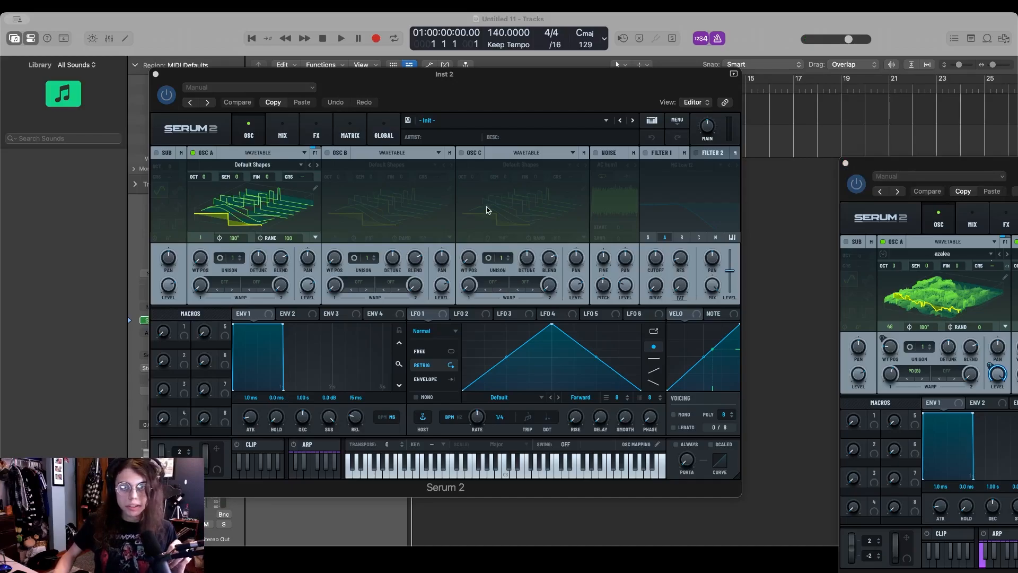
drag(603, 91, 263, 208)
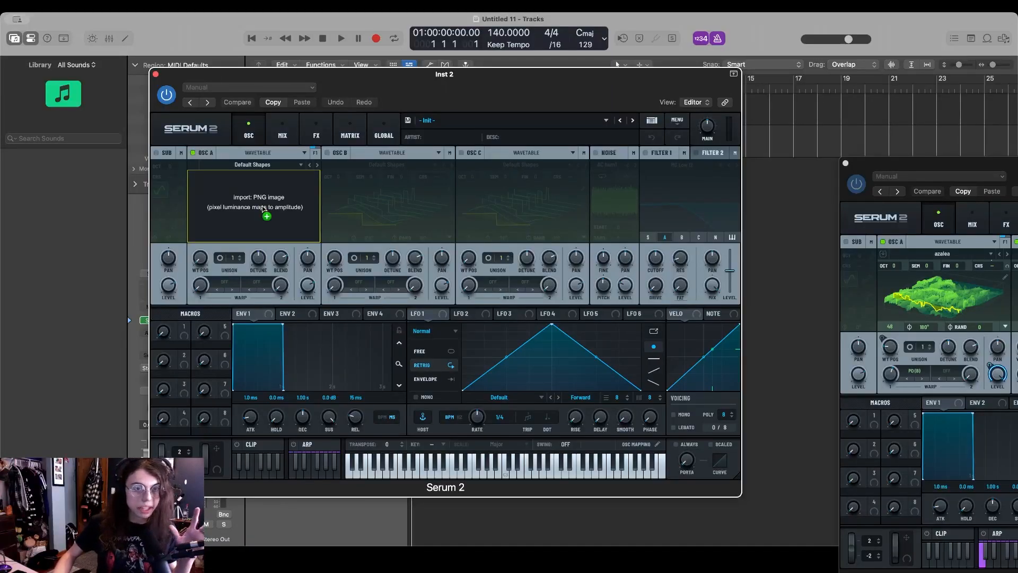
drag(264, 209, 263, 201)
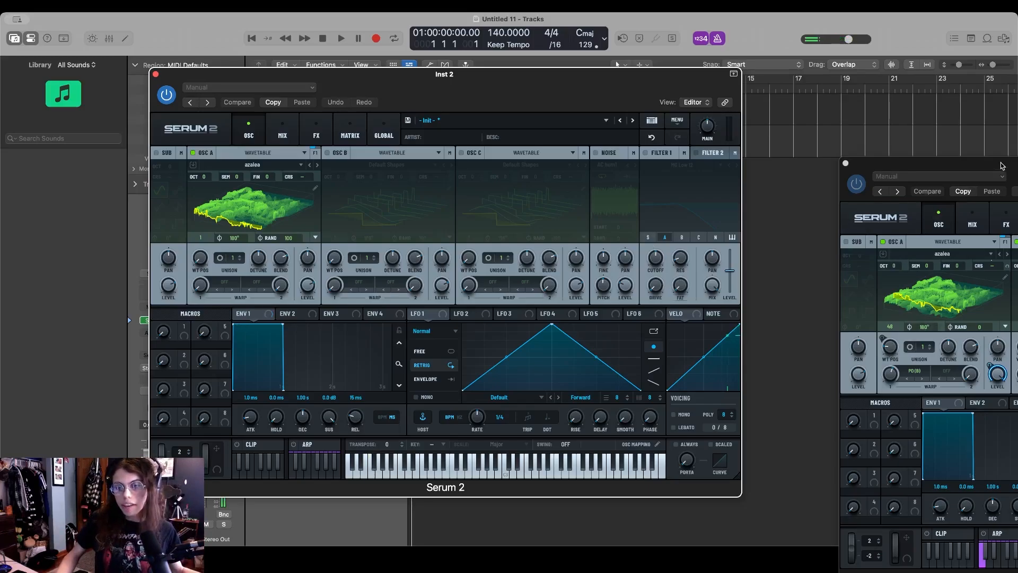
- Check oscillator A's wavetable position in the Inst 1 synth and set the one in Inst 2 to 48
drag(1001, 166, 514, 60)
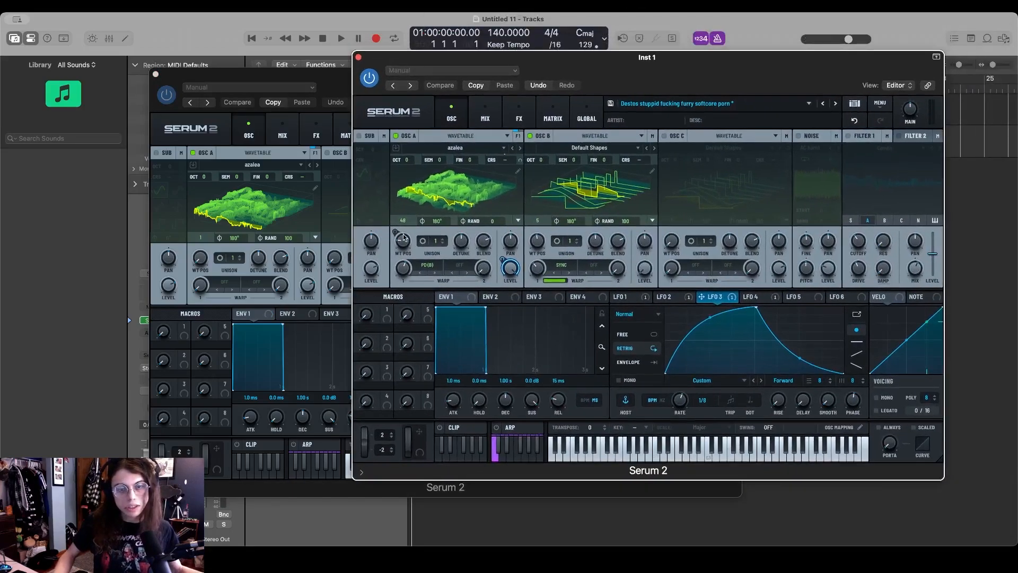
mouse_move(404, 245)
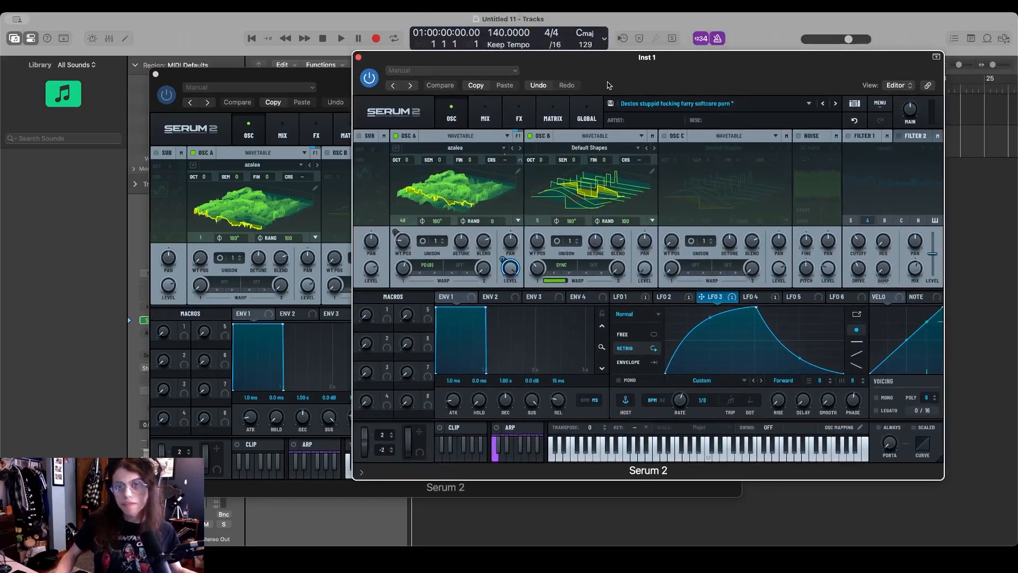
drag(636, 63, 867, 370)
click(209, 271)
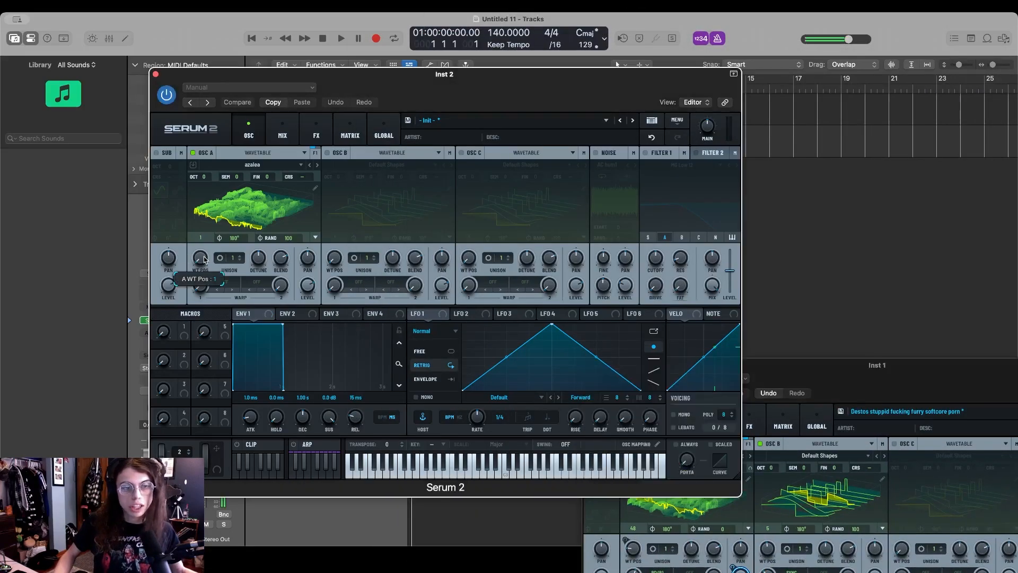
mouse_move(209, 270)
mouse_down()
mouse_move(207, 240)
mouse_move(199, 256)
mouse_up()
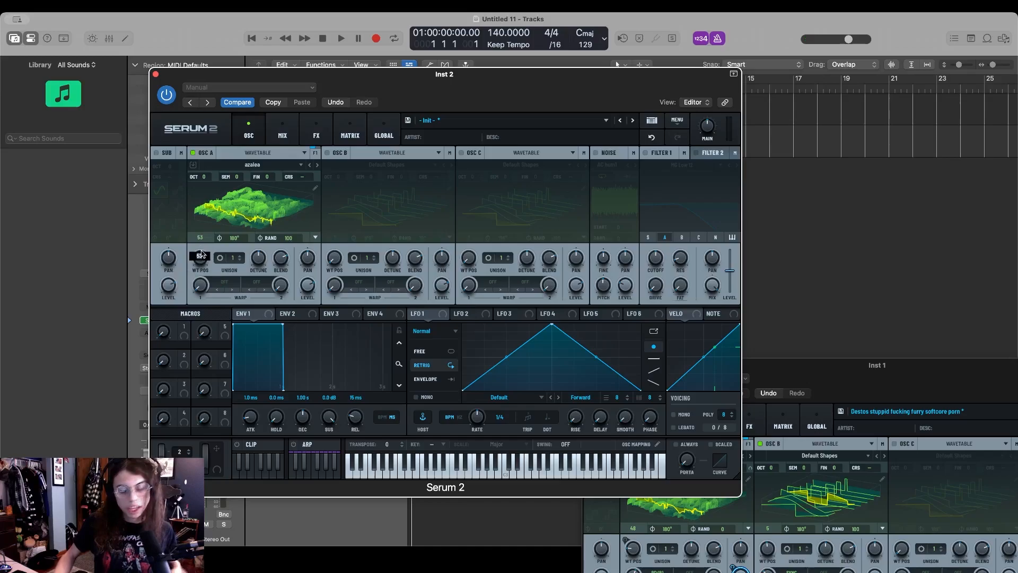
text(48)
key(Return)
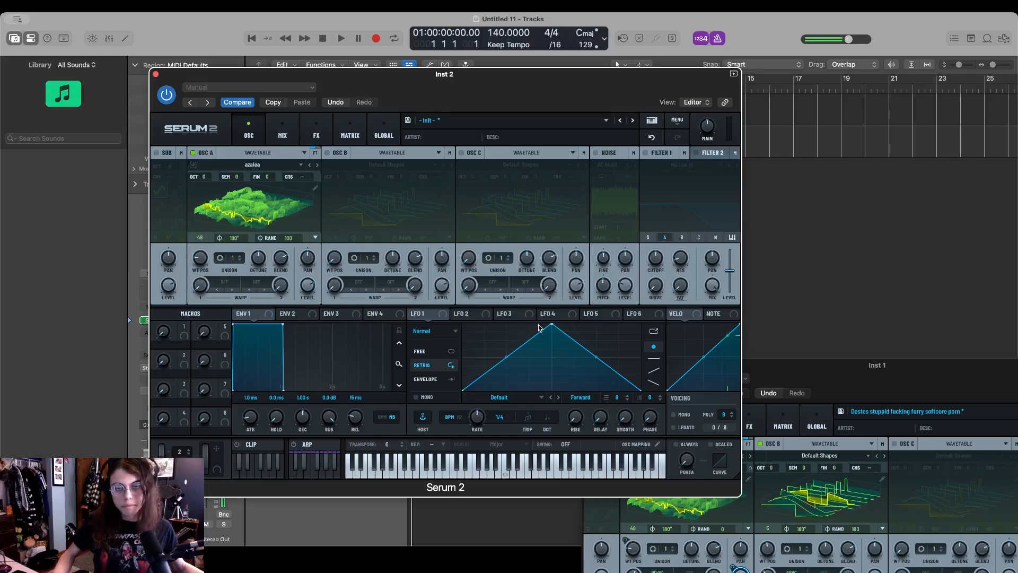
- Shape Inst 2's LFO 1 as a falling ramp in Envelope mode at rate 1/16, modulating oscillator A's wavetable position
drag(548, 324, 463, 324)
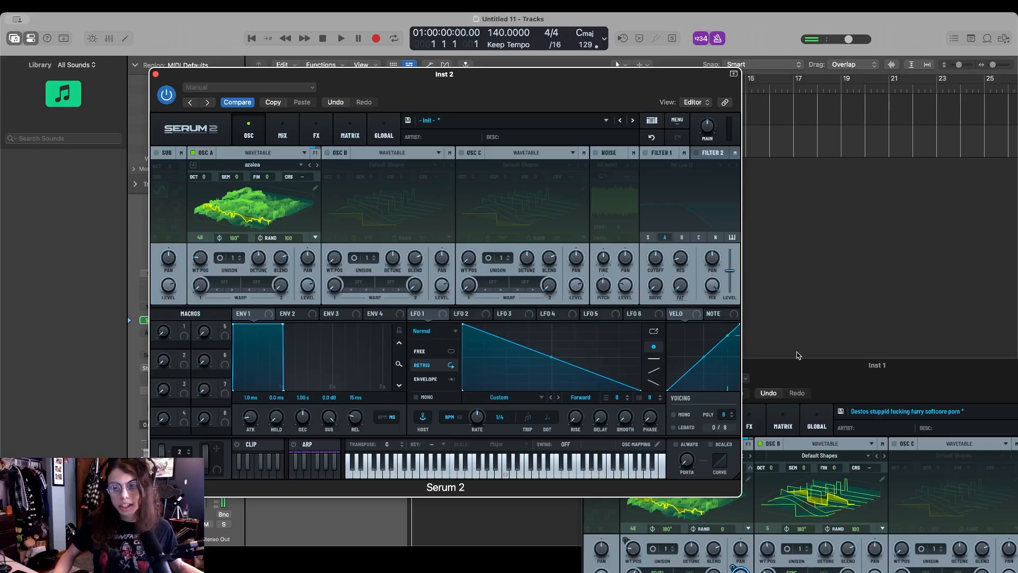
click(428, 379)
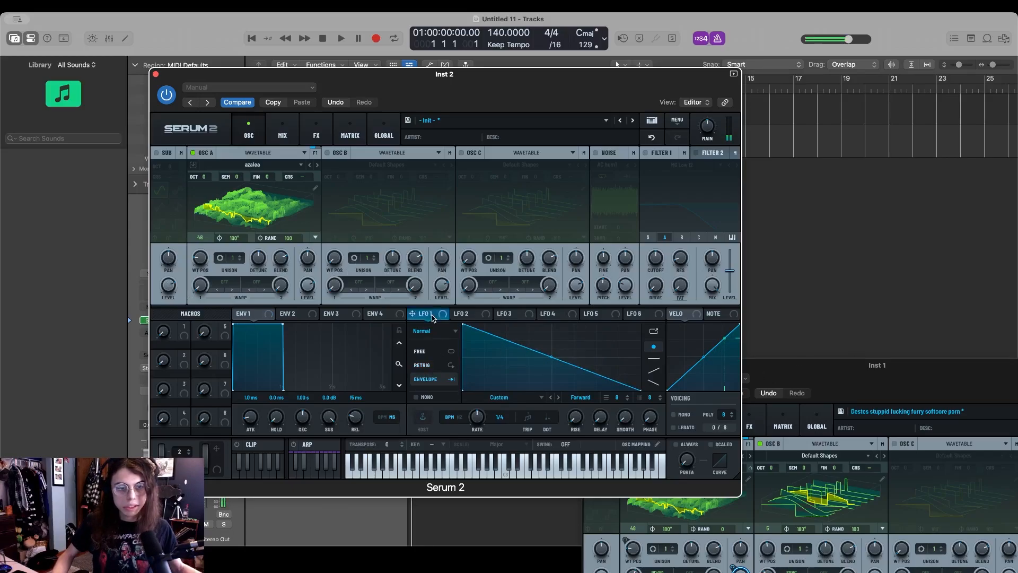
drag(432, 317, 188, 283)
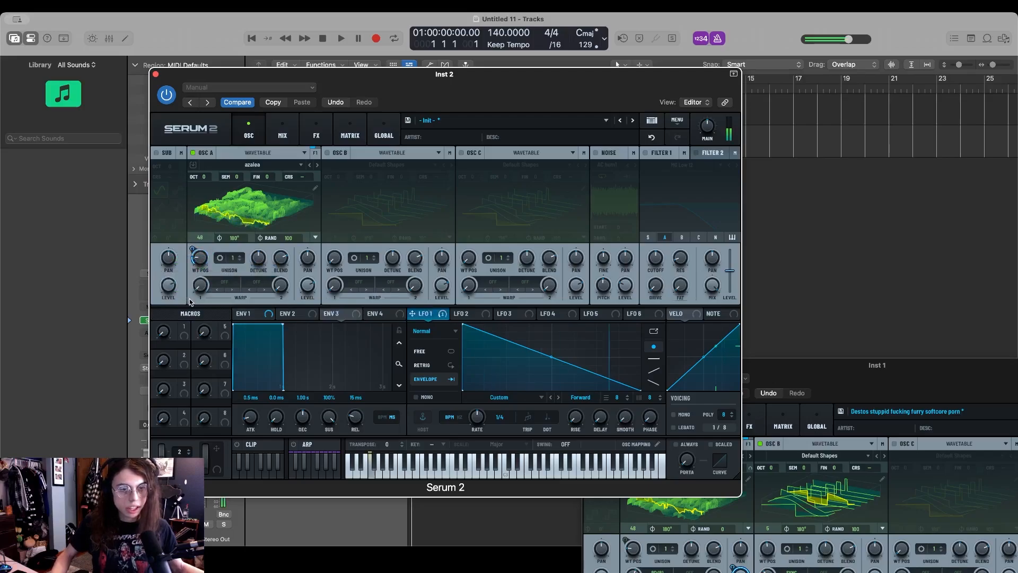
drag(477, 416, 482, 406)
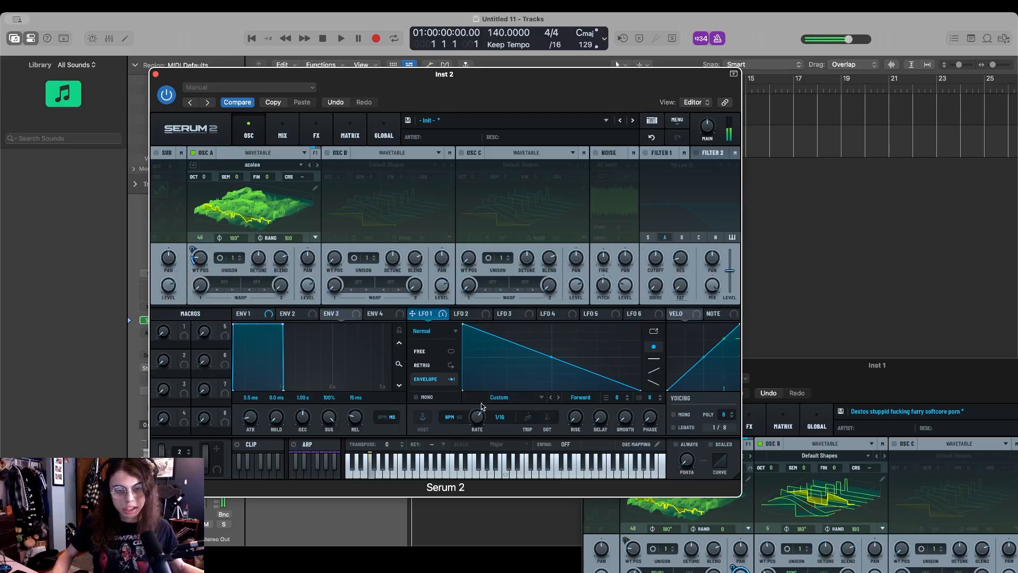
- Bring the Inst 1 synth window alongside Inst 2 and display its LFO 1 settings for comparison
drag(904, 383, 820, 122)
click(766, 344)
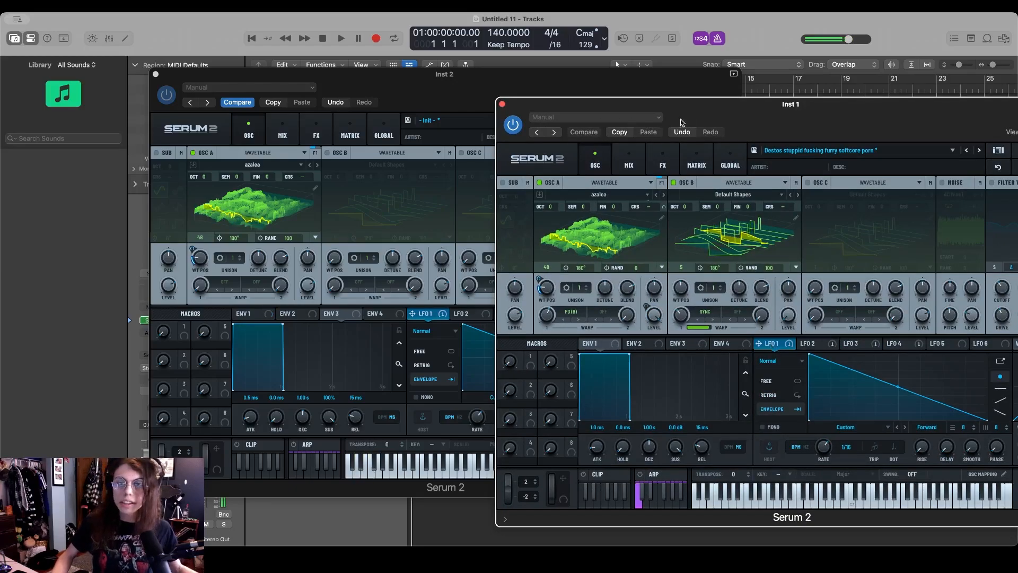
- Set oscillator A's random phase to 0 and its start phase to 0° in the Inst 2 synth
drag(733, 124, 1017, 377)
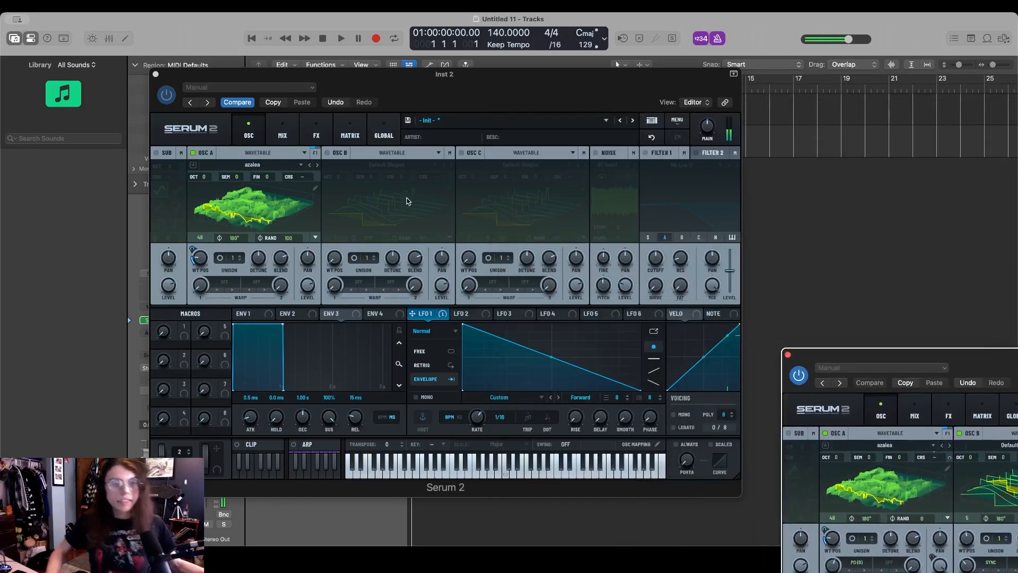
drag(285, 237, 282, 361)
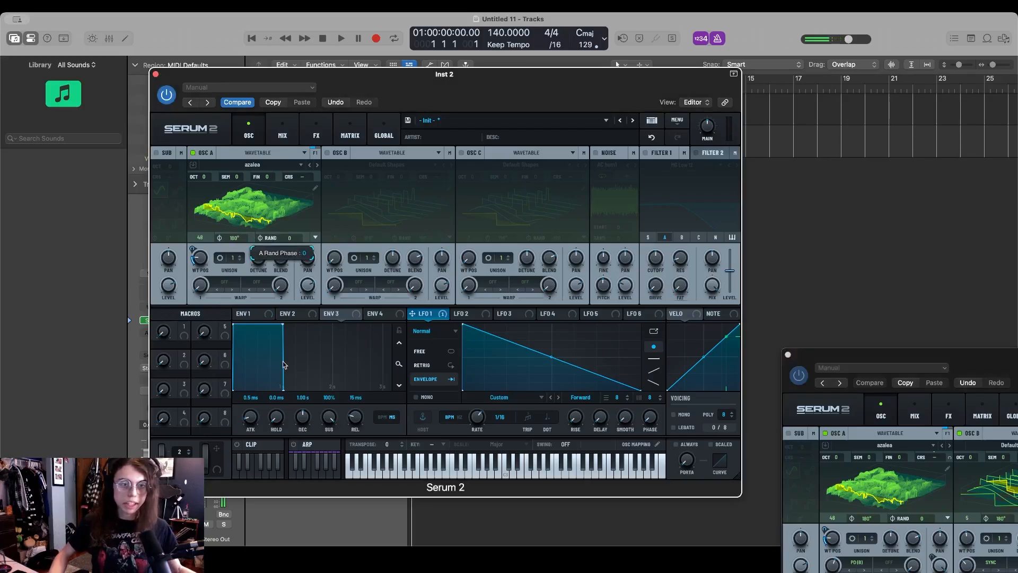
drag(236, 238, 229, 421)
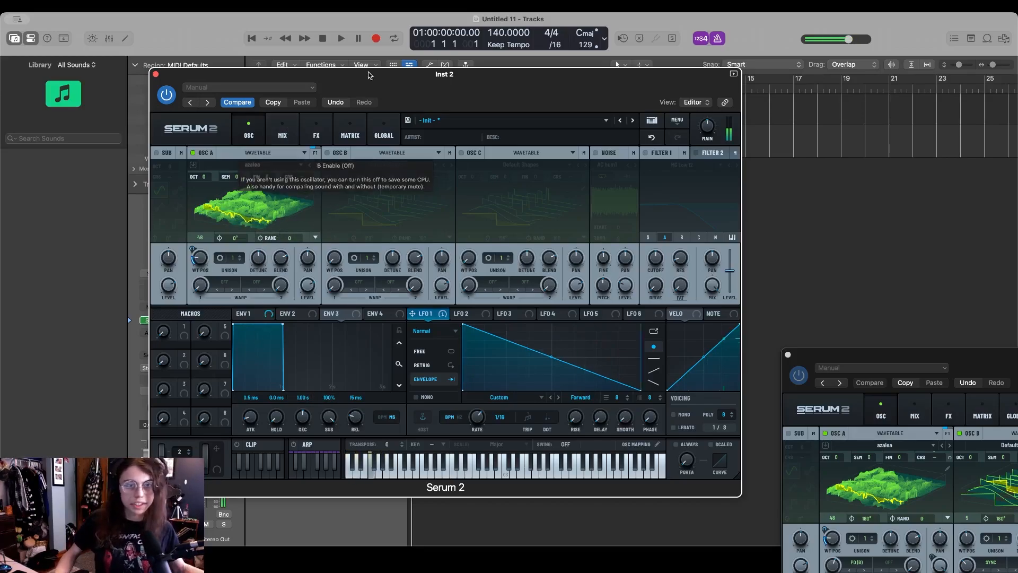
- Reshape Inst 2's LFO 2 into a steep, curved drop from maximum to zero at the very start of the cycle
drag(417, 102, 419, 65)
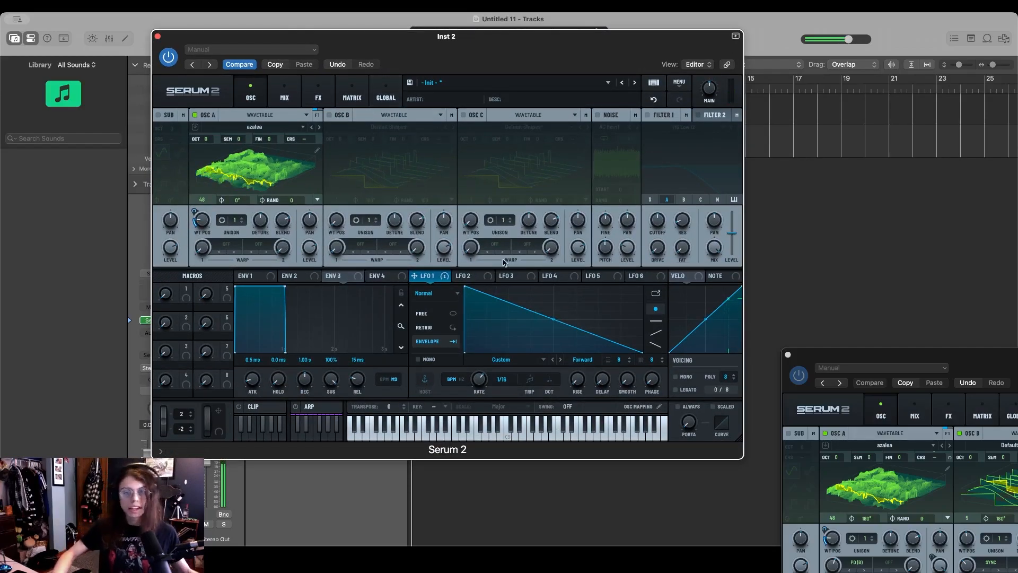
click(462, 276)
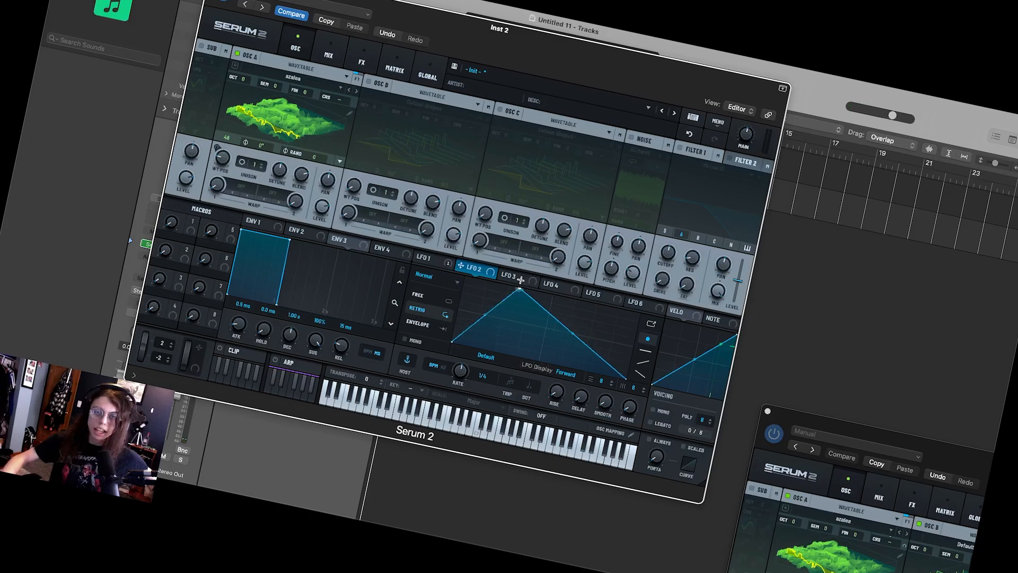
drag(551, 289, 466, 288)
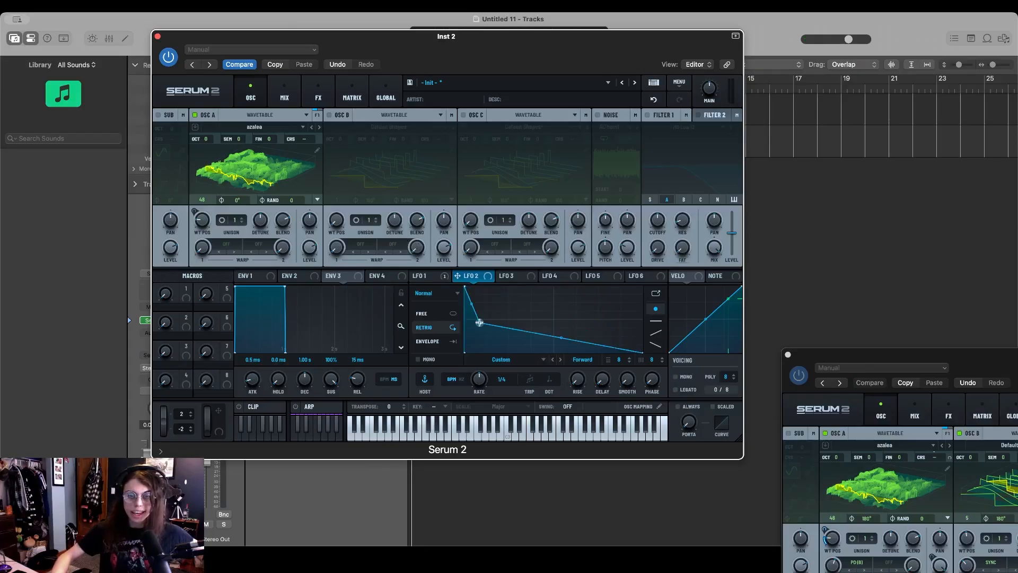
drag(641, 352, 482, 364)
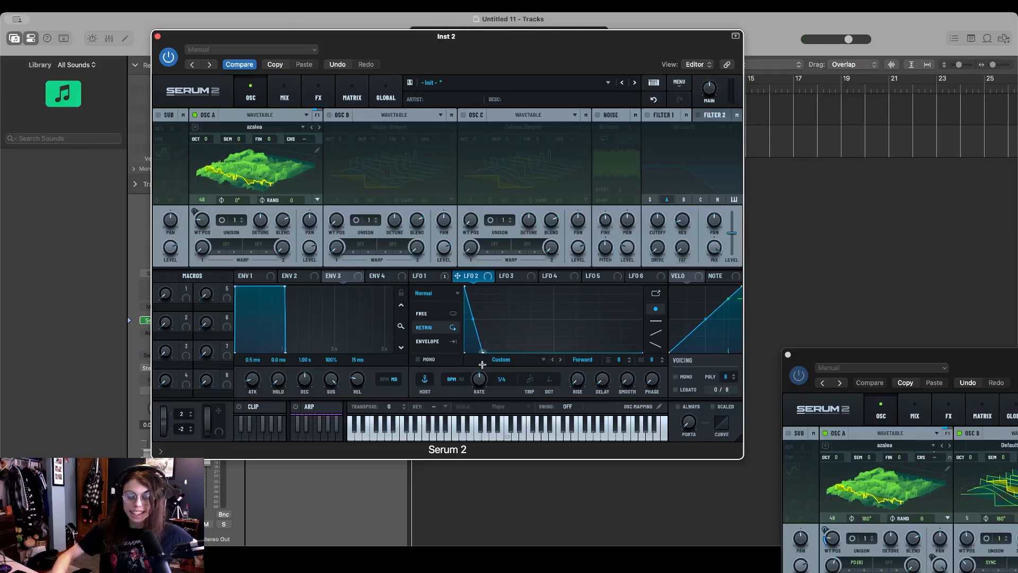
drag(473, 319, 469, 341)
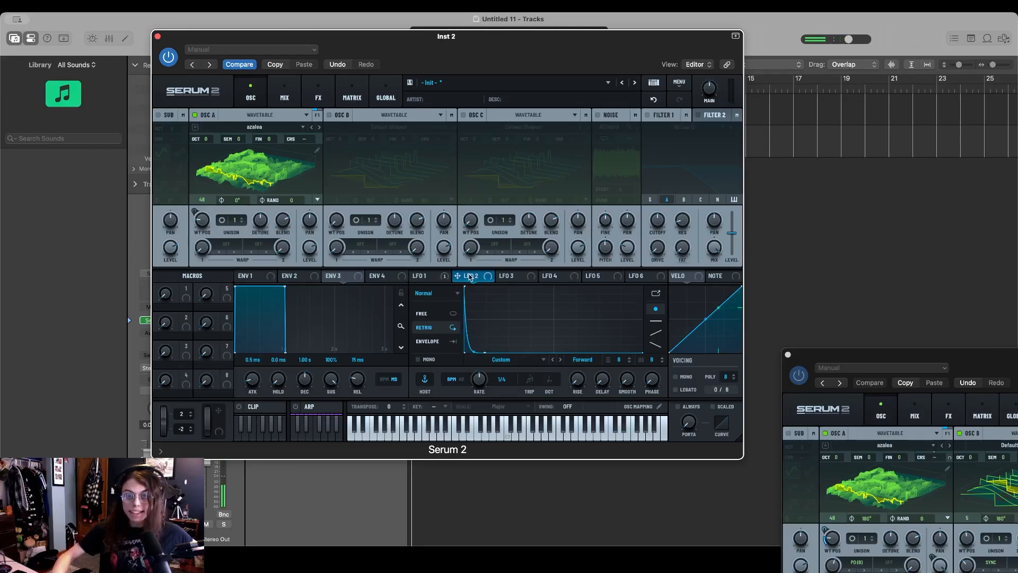
- Assign LFO 2 to oscillator A's coarse pitch, set a positive modulation amount in the matrix, and return to the oscillator page
drag(470, 276, 321, 126)
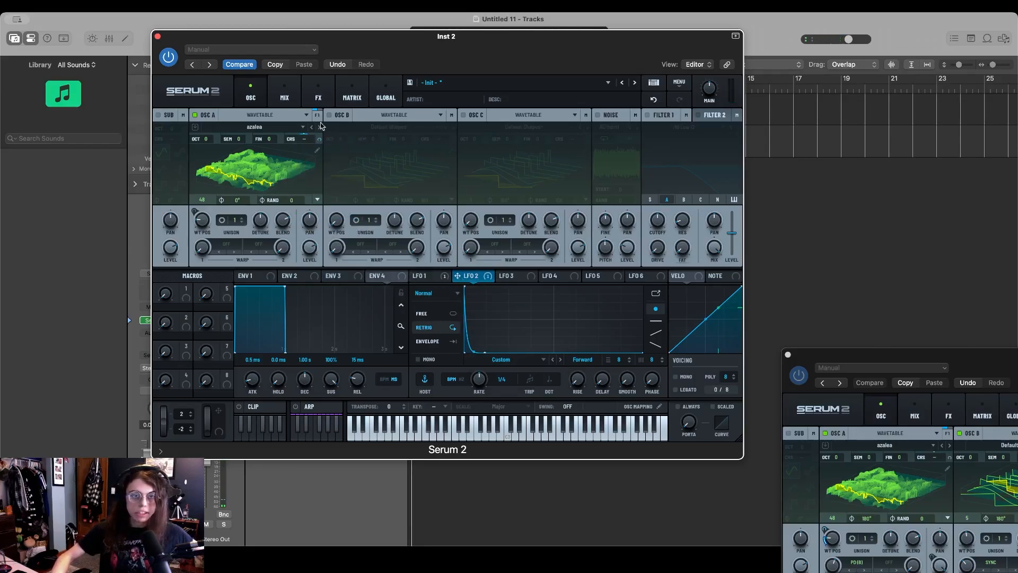
click(318, 95)
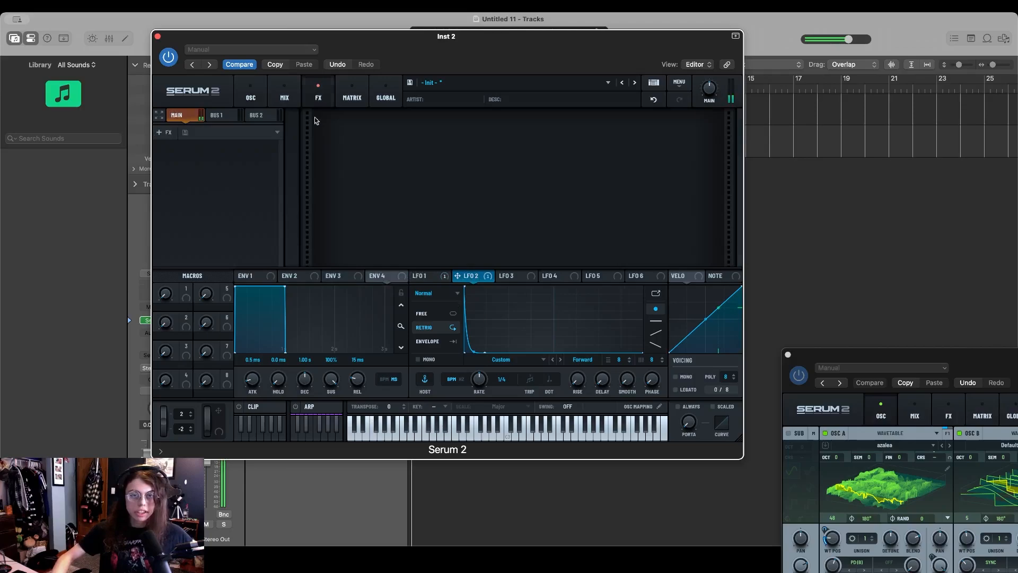
click(344, 96)
drag(320, 150, 338, 153)
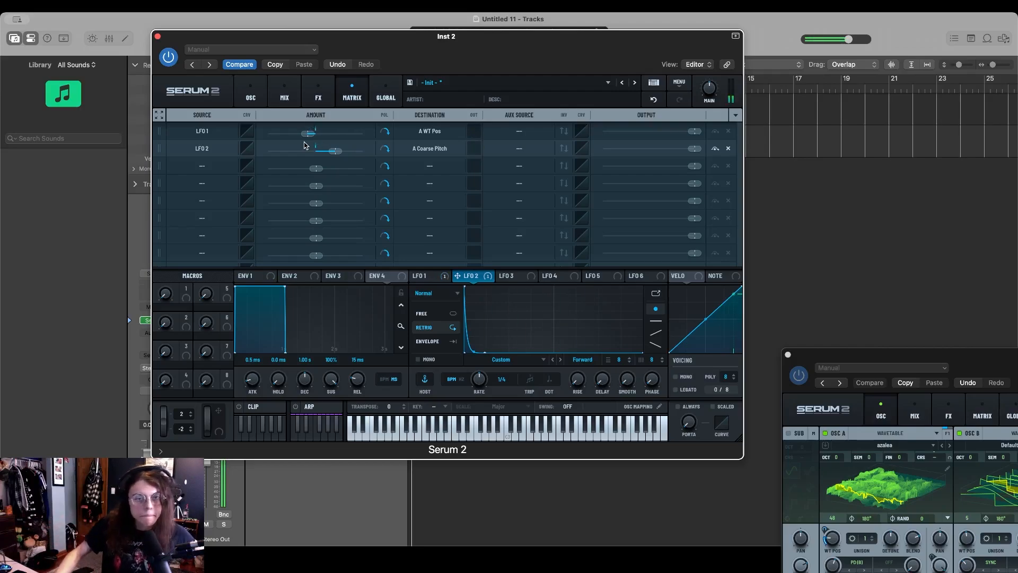
click(281, 97)
click(250, 97)
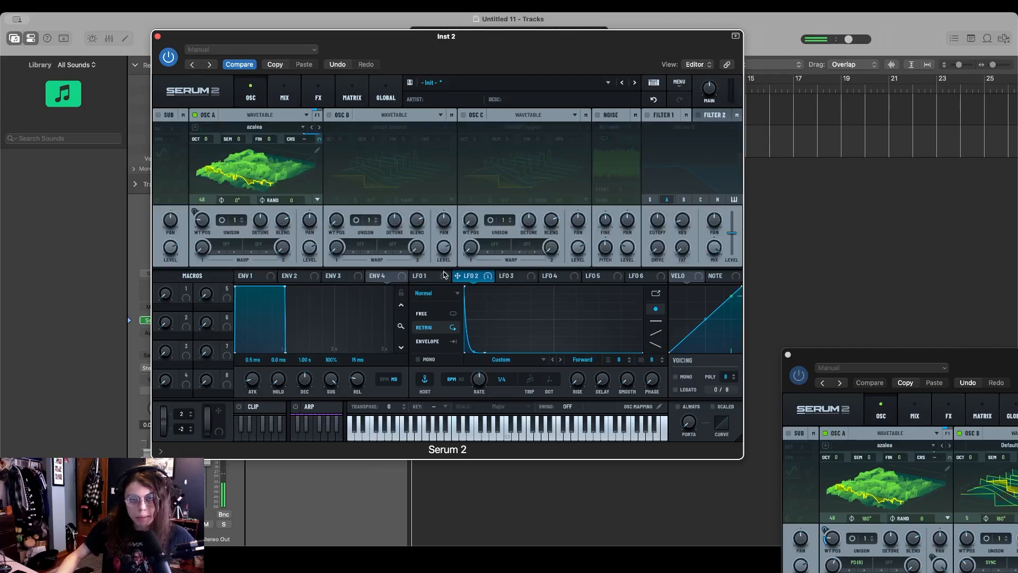
- Bypass LFO 2's modulation of A Coarse Pitch to compare the sound, and re-enable it
right_click(464, 275)
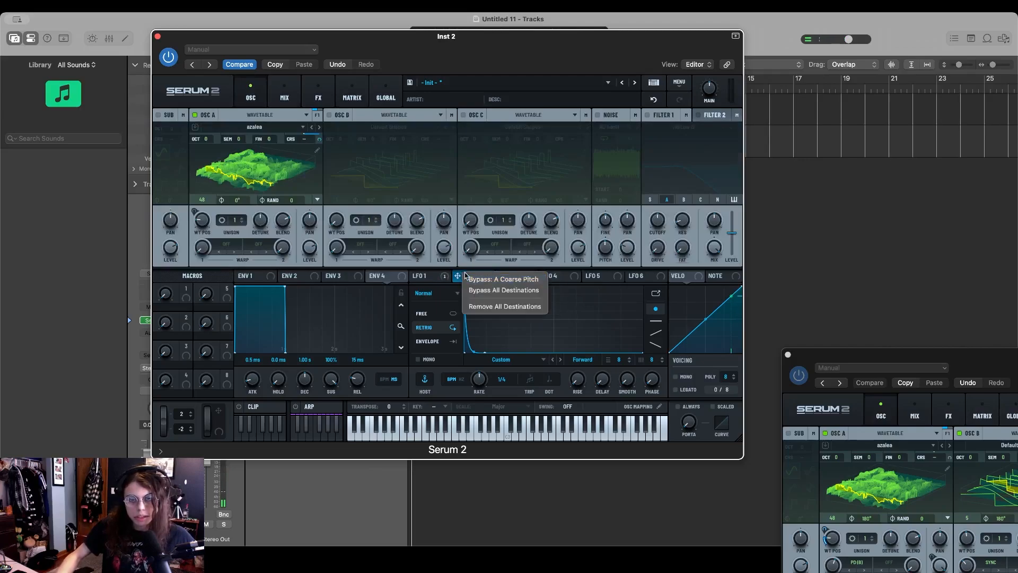
click(492, 281)
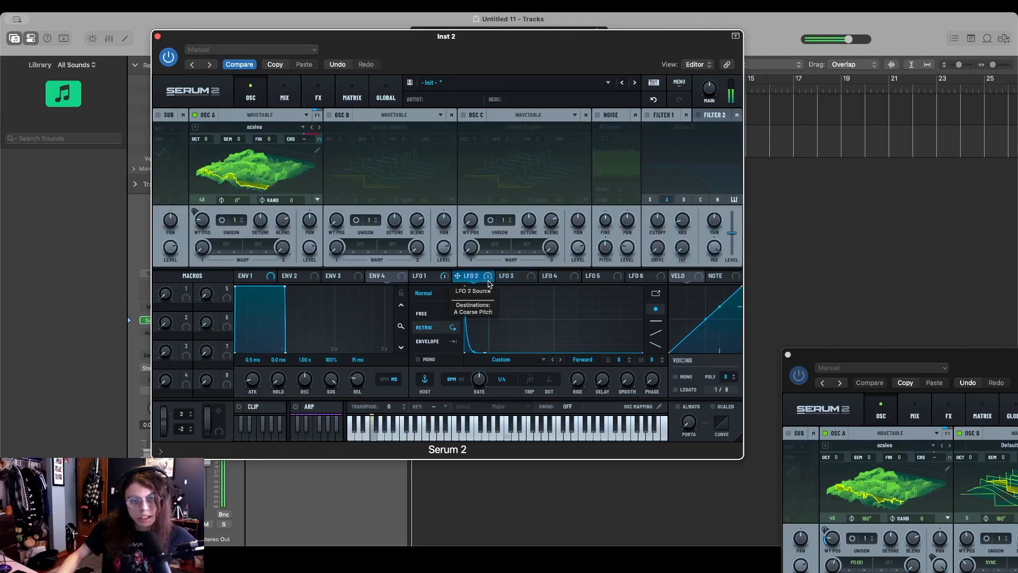
right_click(489, 281)
click(514, 288)
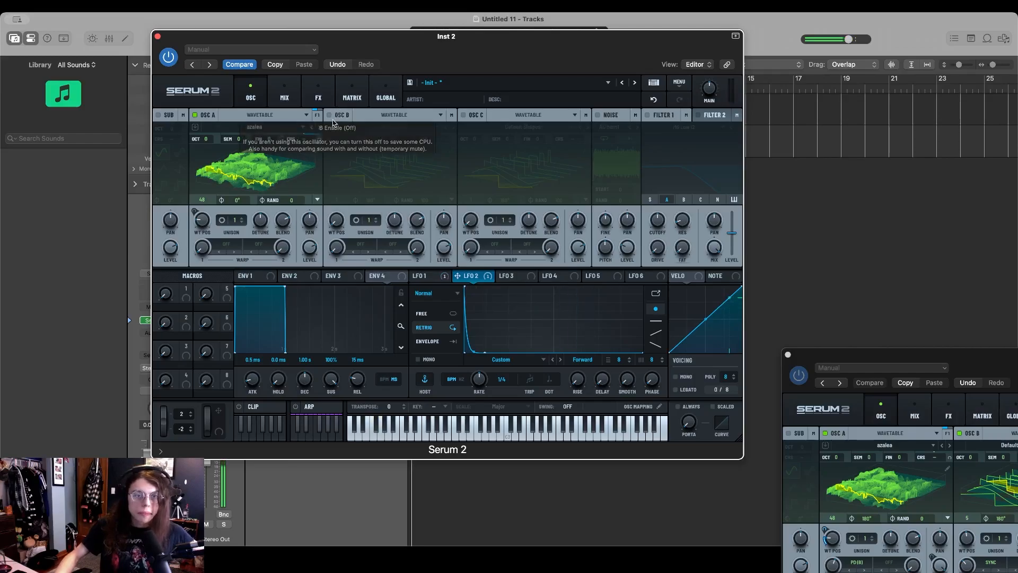
- Compare LFO 2's Envelope and Retrig modes and set it to Envelope
click(442, 342)
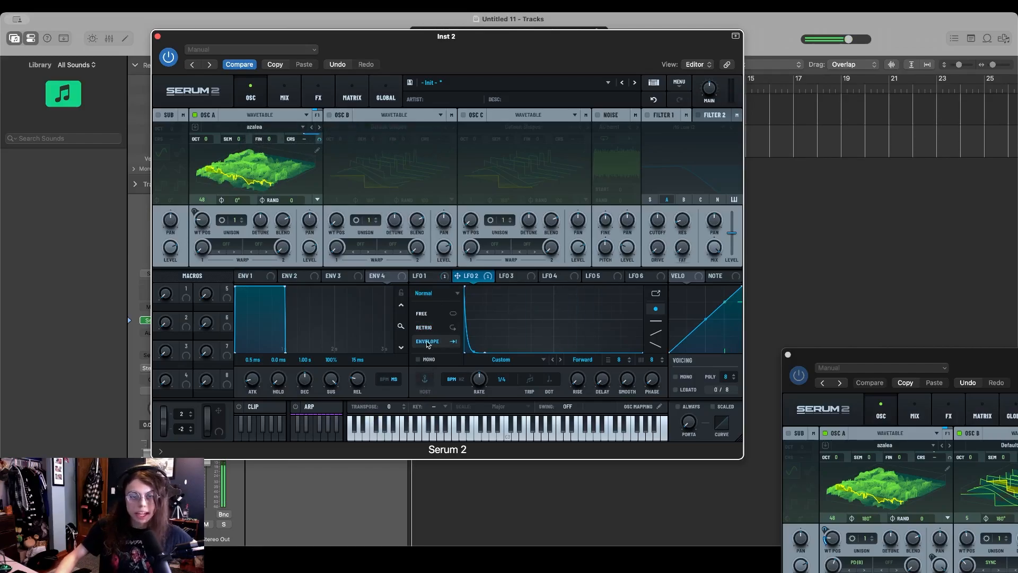
click(436, 328)
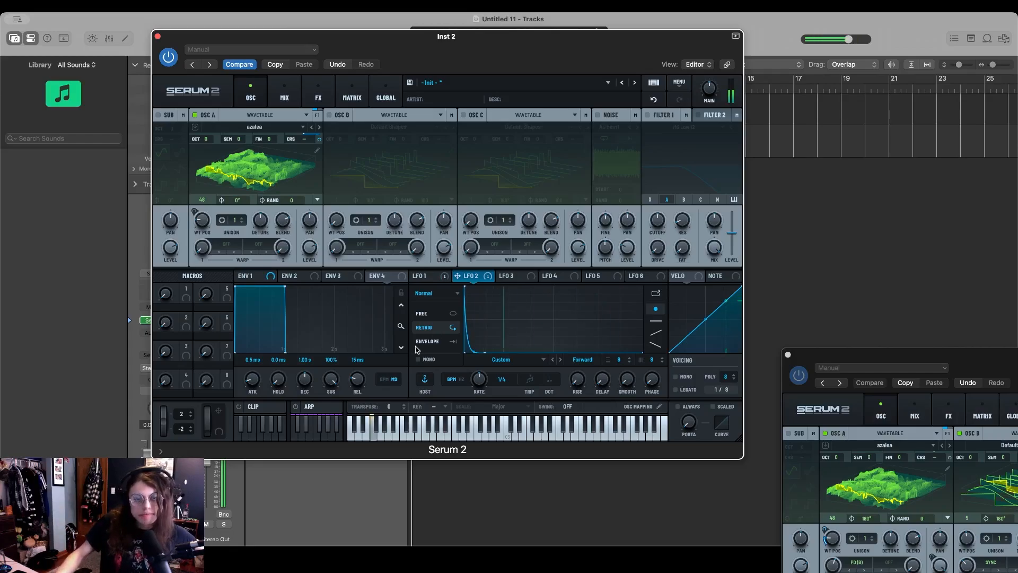
click(436, 342)
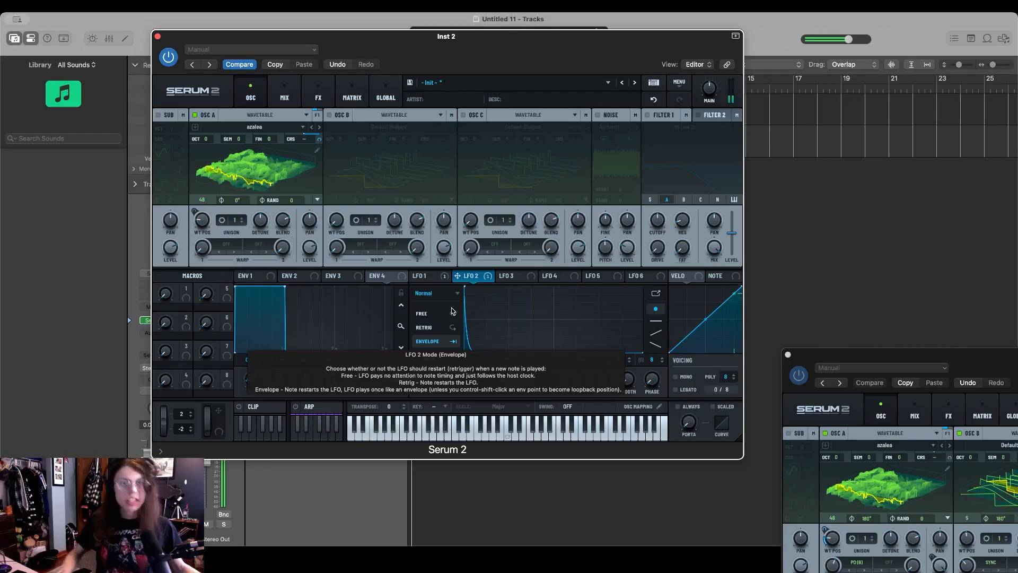
- Enable oscillator B at wavetable position 5 and set oscillator A's first warp mode to PD (B)
click(329, 115)
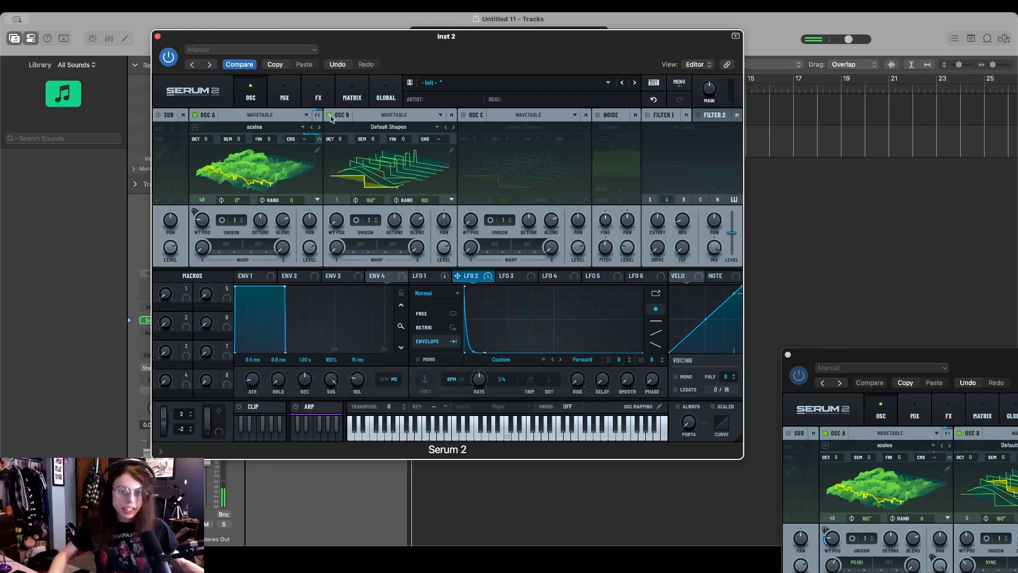
drag(334, 211, 339, 170)
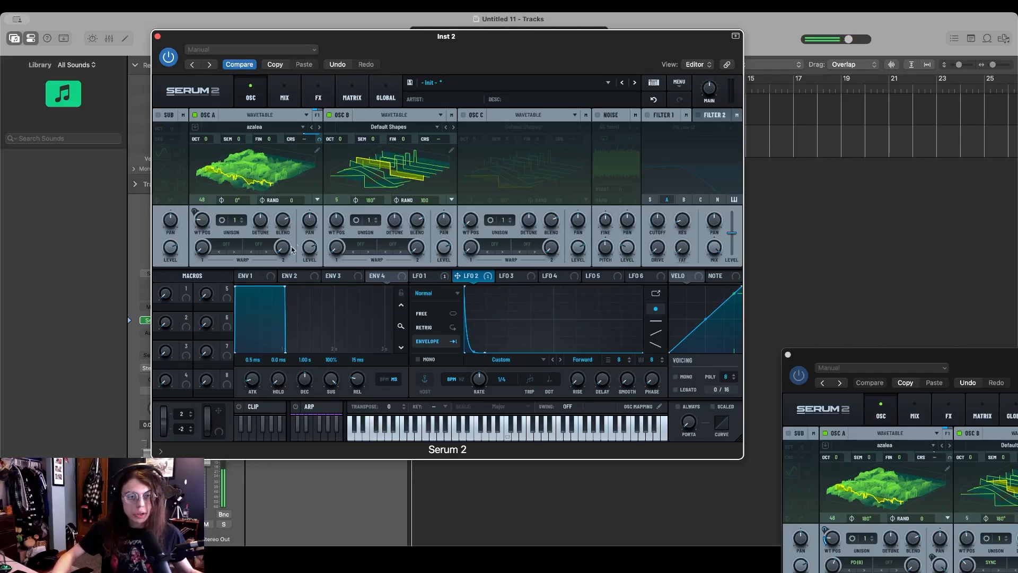
click(219, 252)
mouse_move(247, 320)
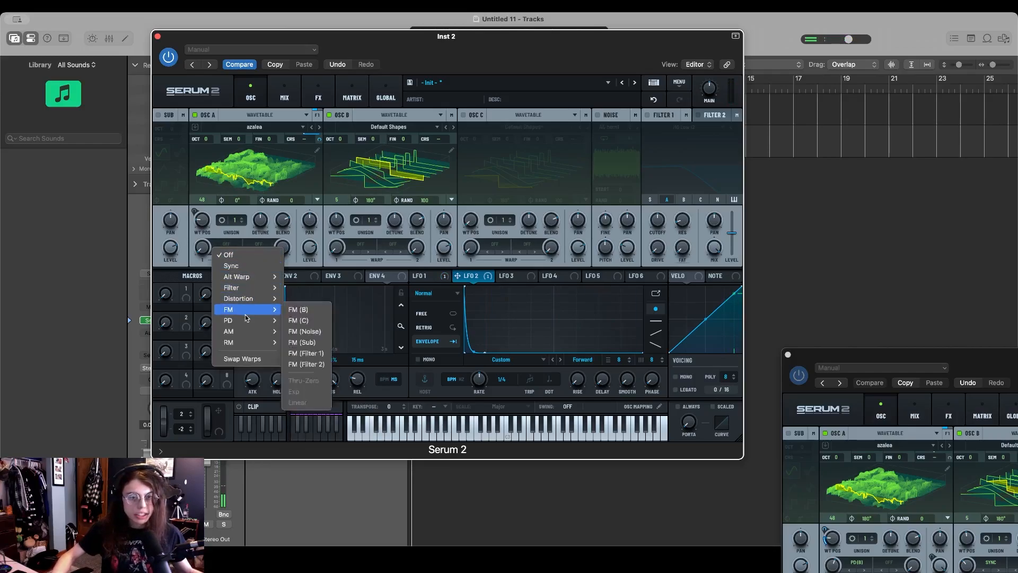
click(309, 321)
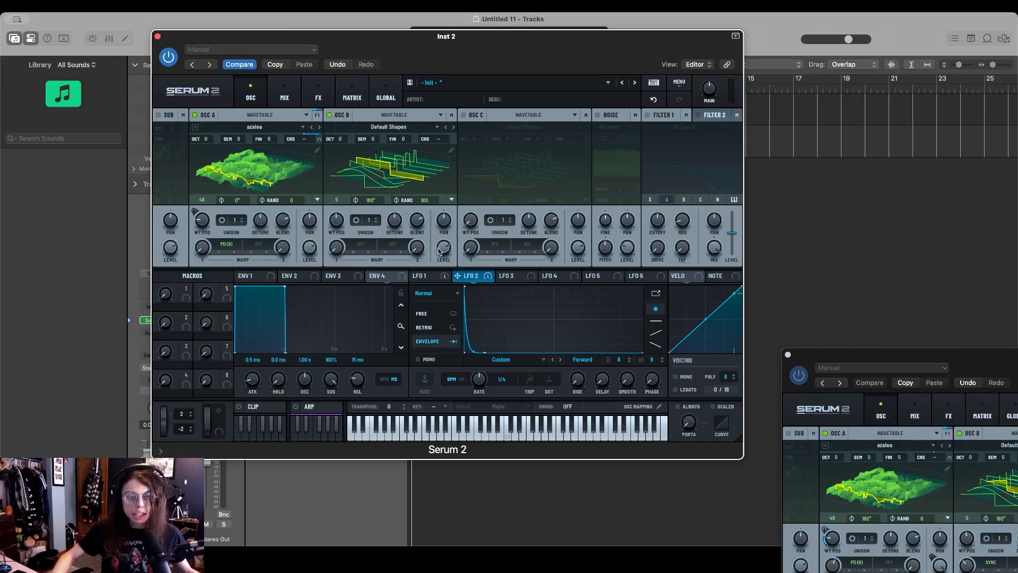
- Close the Inst 1 synth window and set oscillator B's first warp to Sync, raising its window slider and warp amount
click(371, 246)
mouse_move(371, 309)
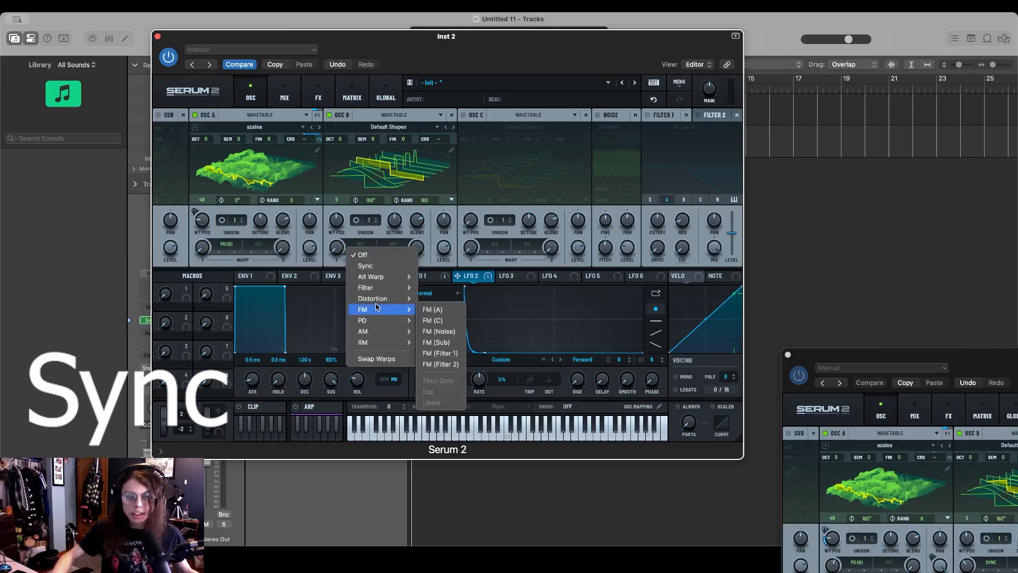
click(787, 355)
click(787, 355)
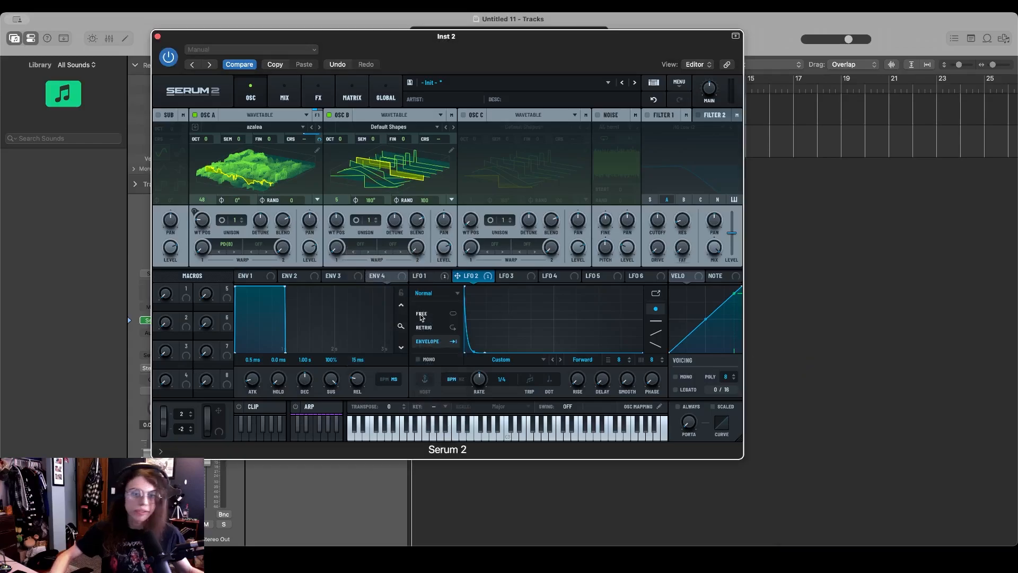
click(372, 252)
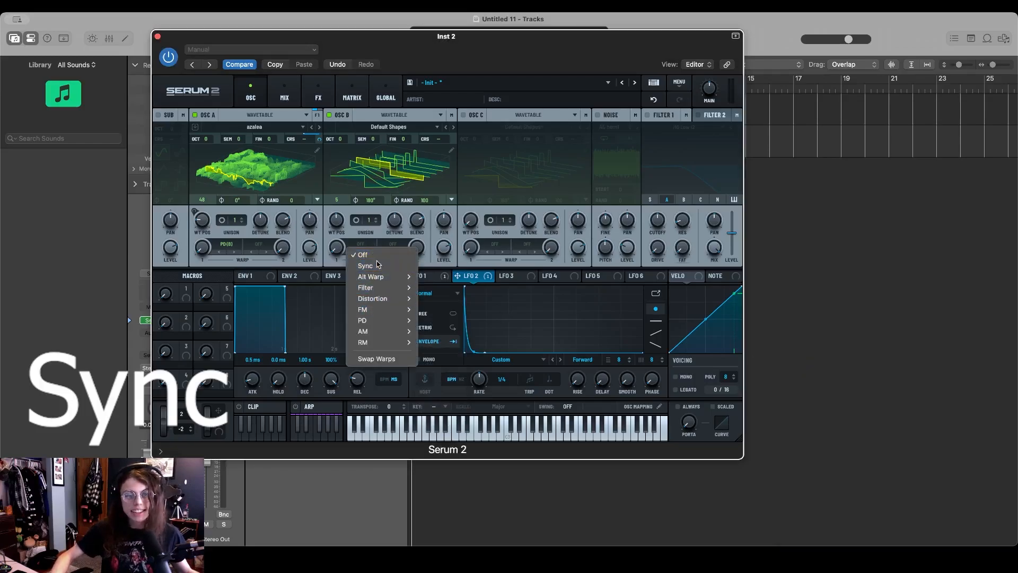
click(354, 262)
drag(347, 264, 364, 265)
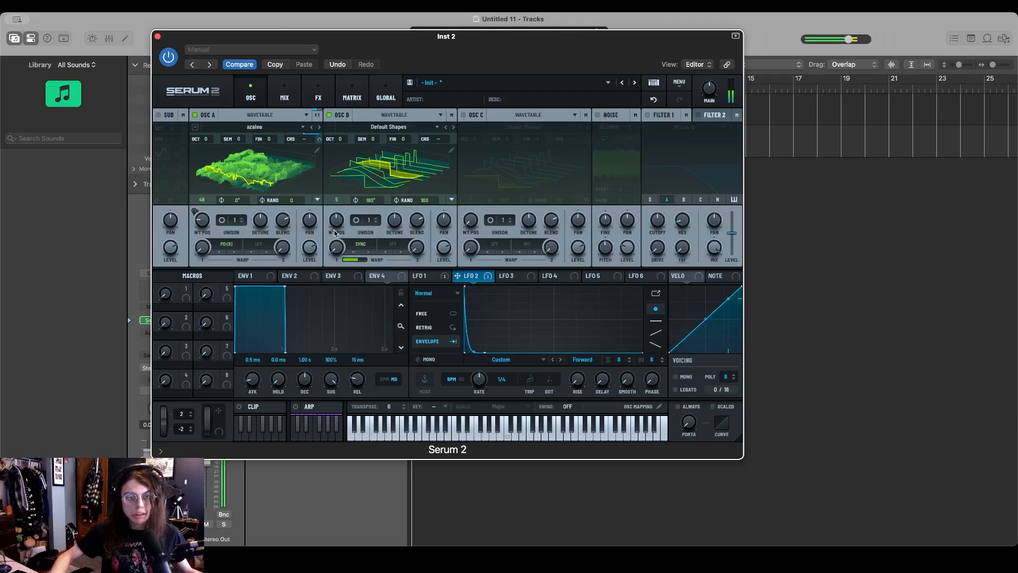
drag(336, 247, 339, 205)
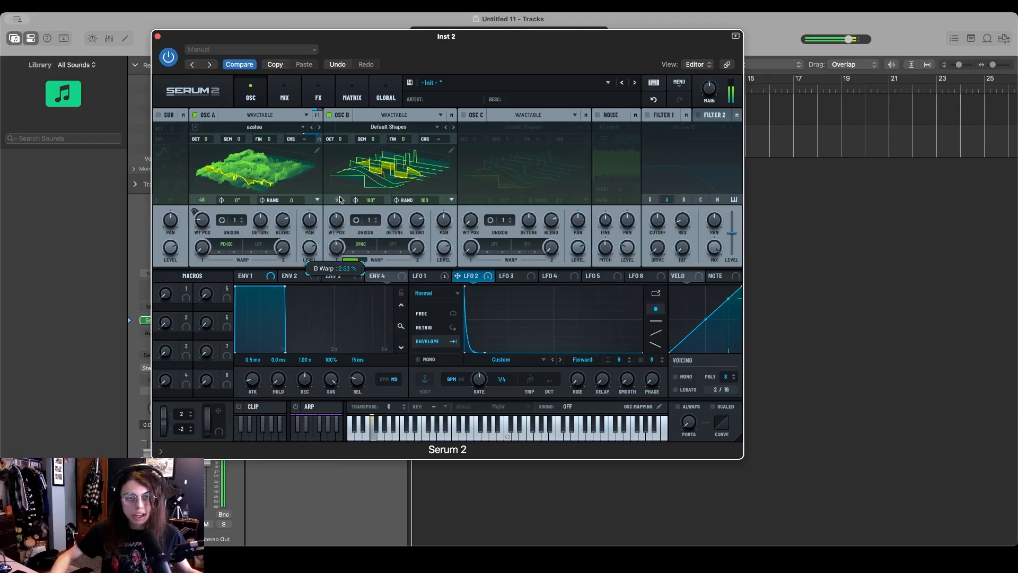
- Set oscillator A's PD warp amount to about 46% and turn oscillator B's level all the way down
drag(202, 247, 207, 191)
drag(444, 247, 450, 335)
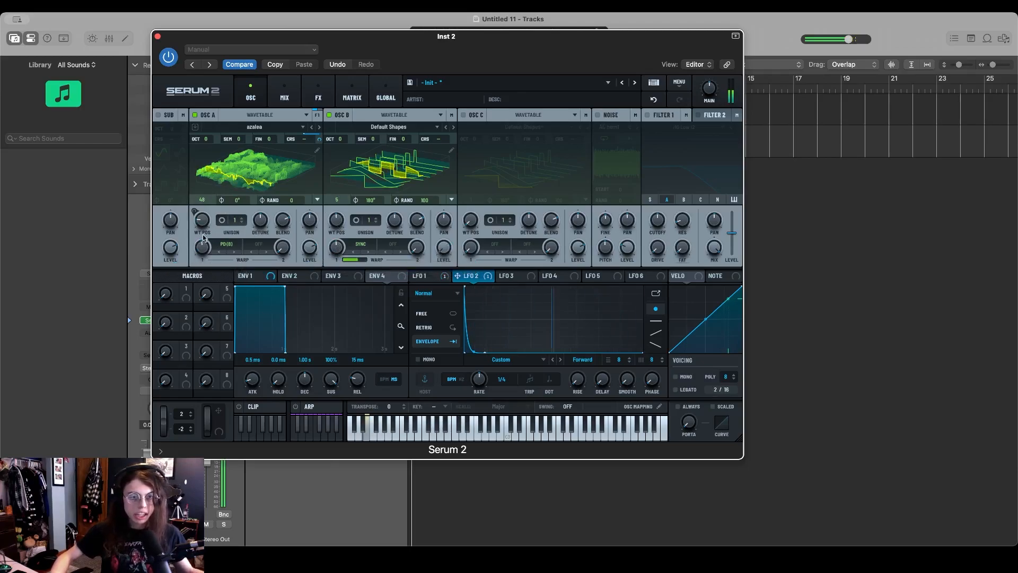
mouse_move(203, 247)
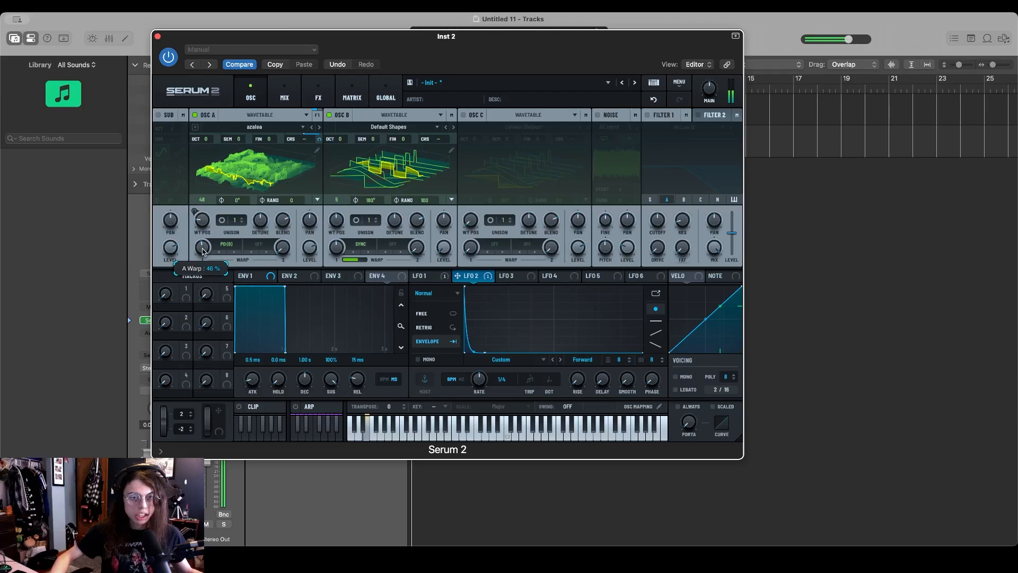
- Set oscillator B's random phase to 0 and its start phase to 0°
drag(409, 199, 424, 362)
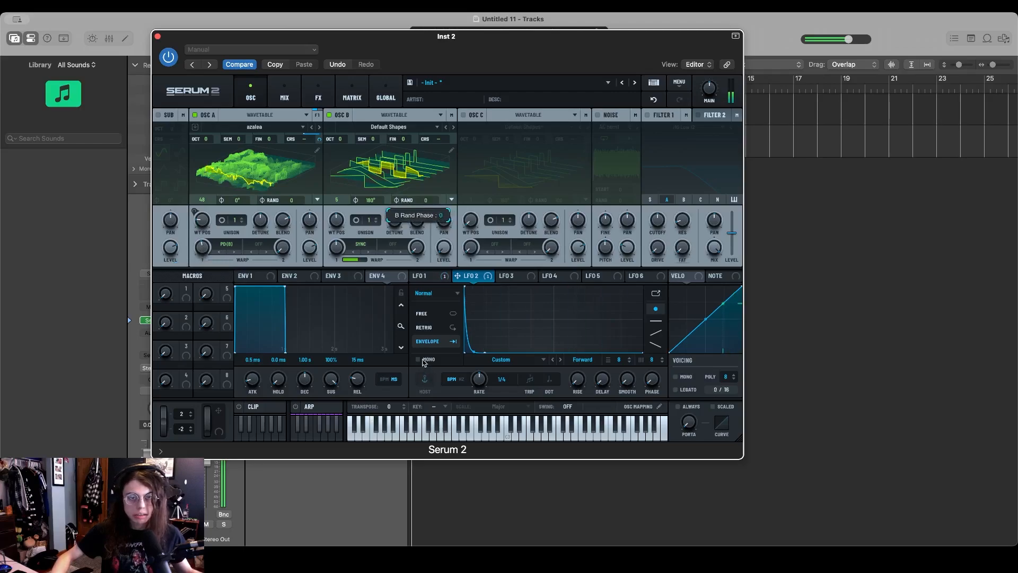
drag(370, 199, 349, 373)
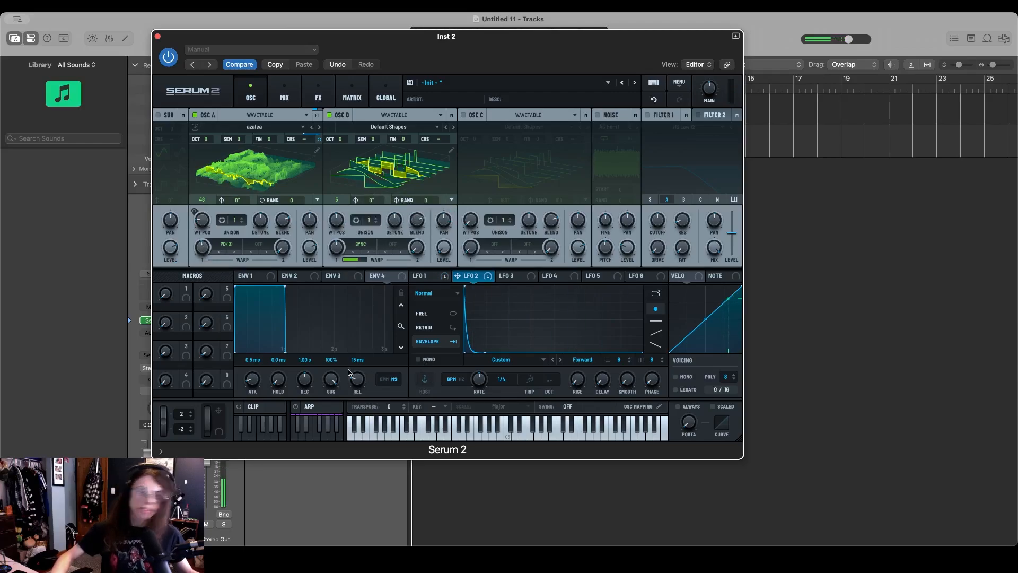
mouse_move(304, 369)
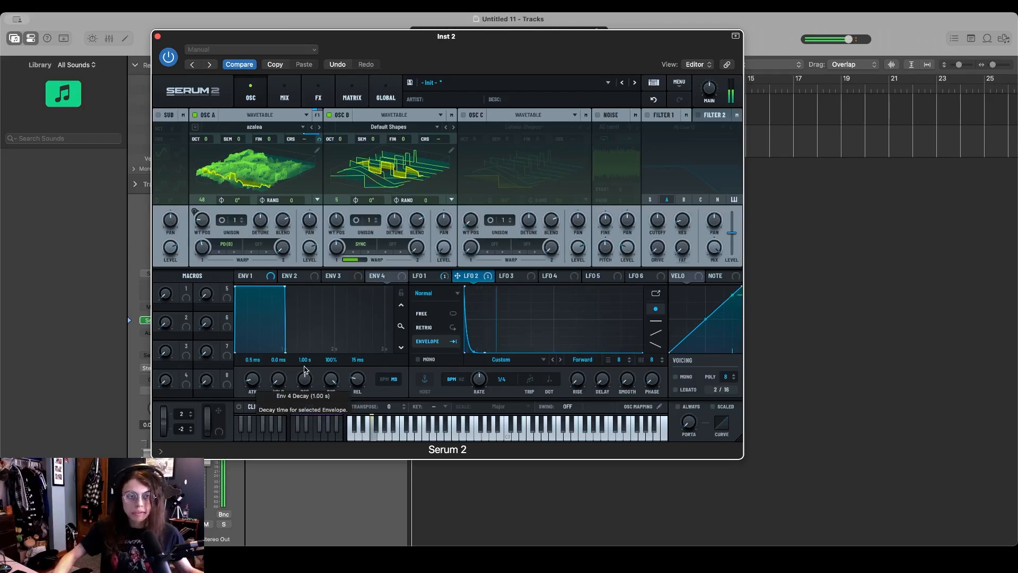
- Move the Inst 2 synth window clear of the track list and select the Inst 1 track
drag(504, 53, 584, 449)
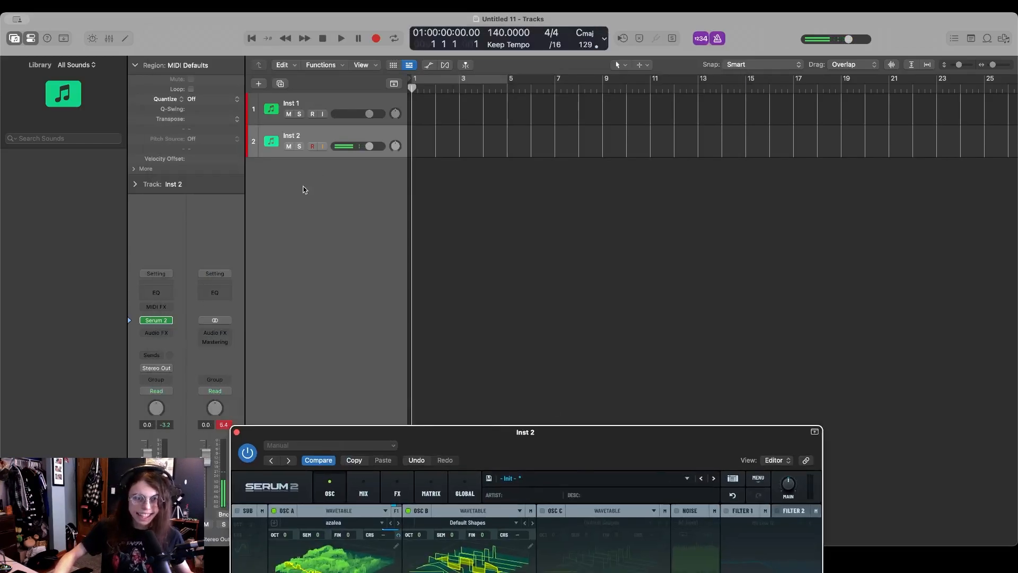
click(268, 205)
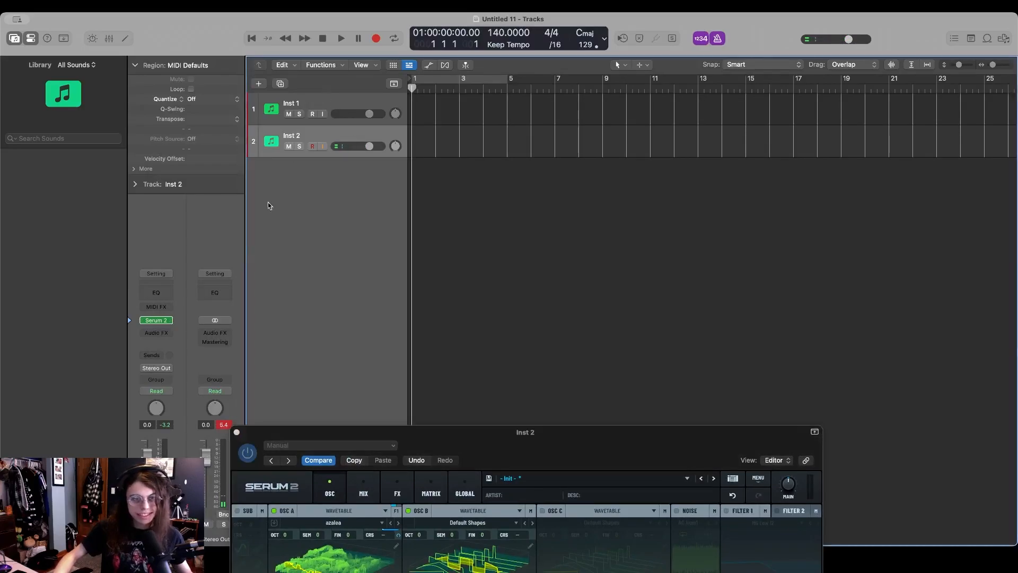
key(Up)
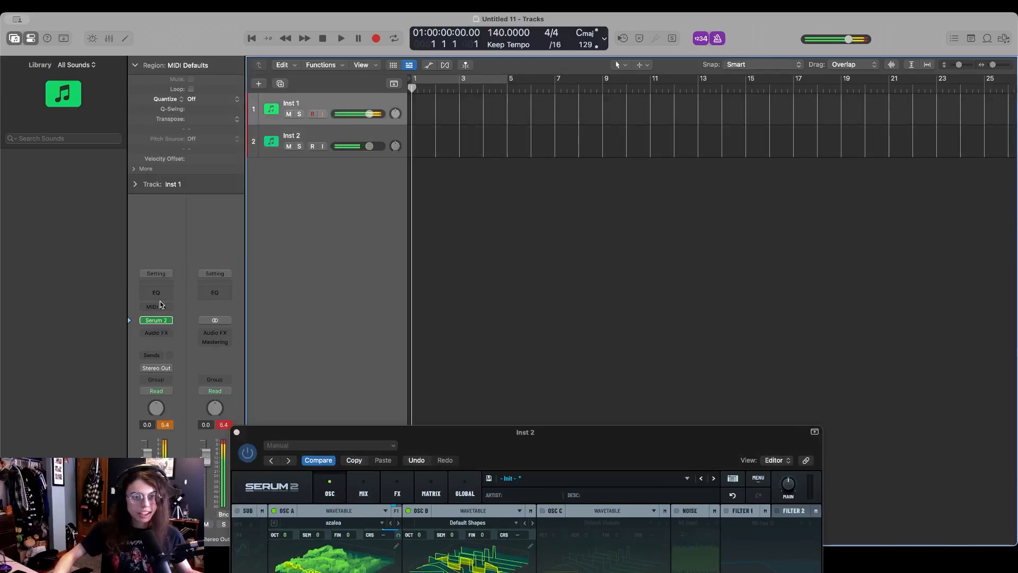
- Arrange the Inst 2 and Inst 1 synth windows side by side and compare their oscillator settings
click(337, 129)
drag(515, 449, 302, 88)
drag(973, 360, 566, 74)
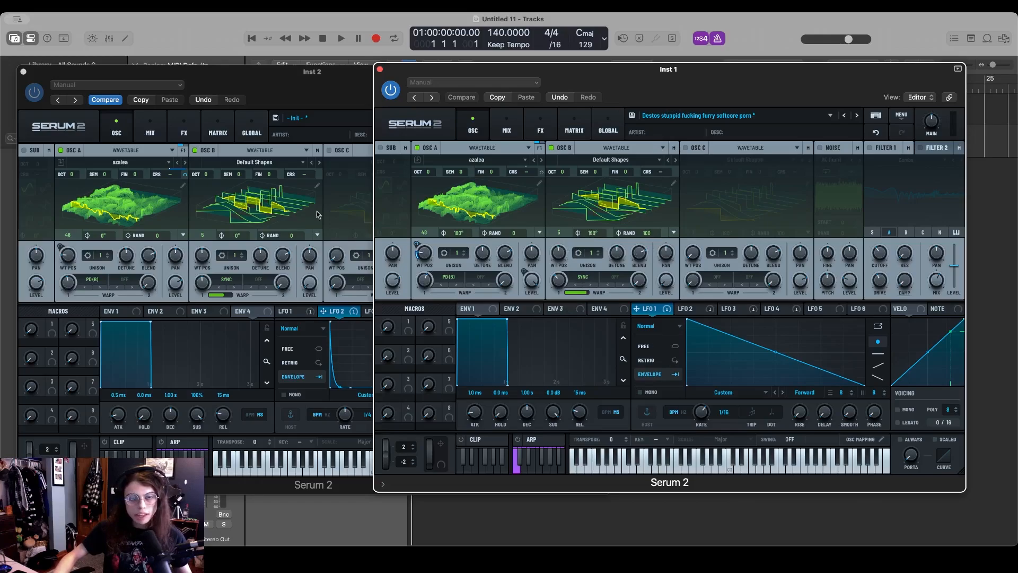
click(231, 296)
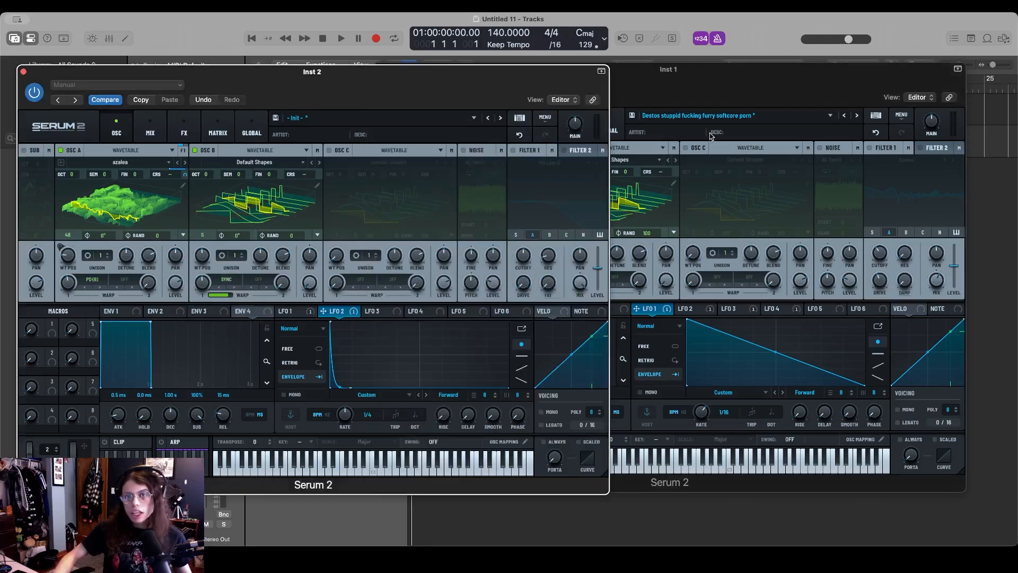
click(616, 250)
click(199, 286)
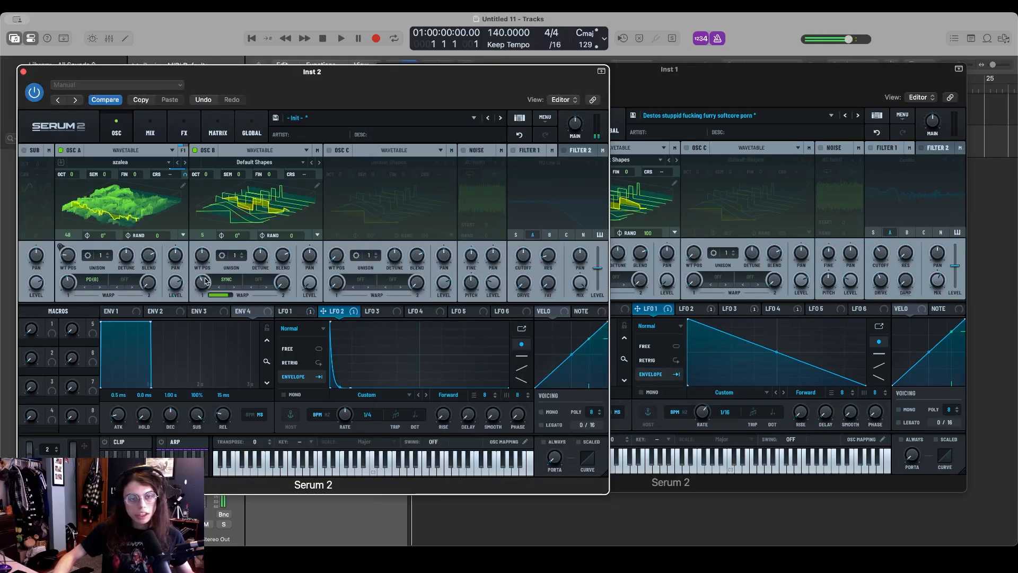
scroll(205, 282, down, 2)
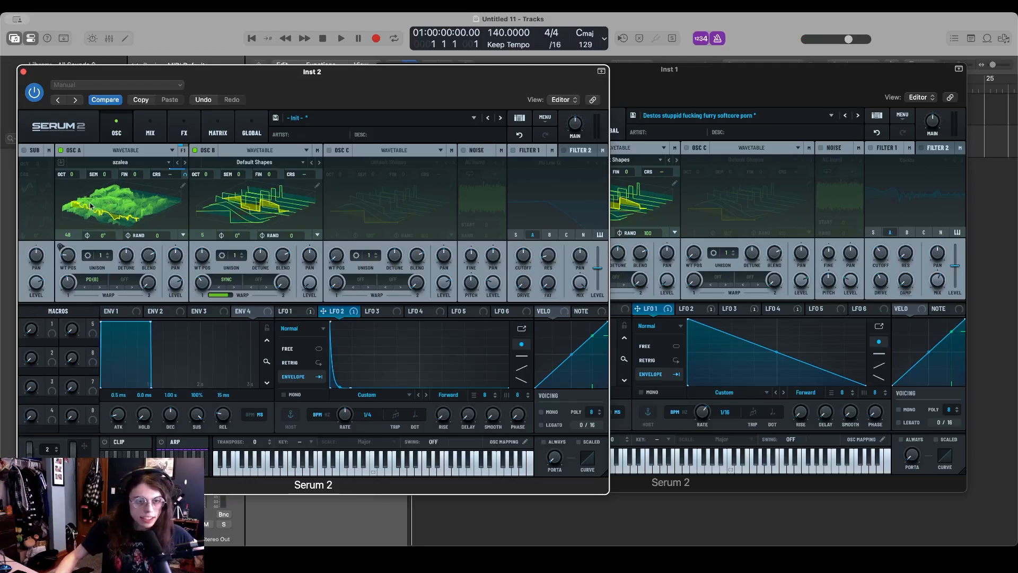
- Switch oscillator A in Inst 2 to the 2D waveform view and adjust its wavetable position
click(111, 200)
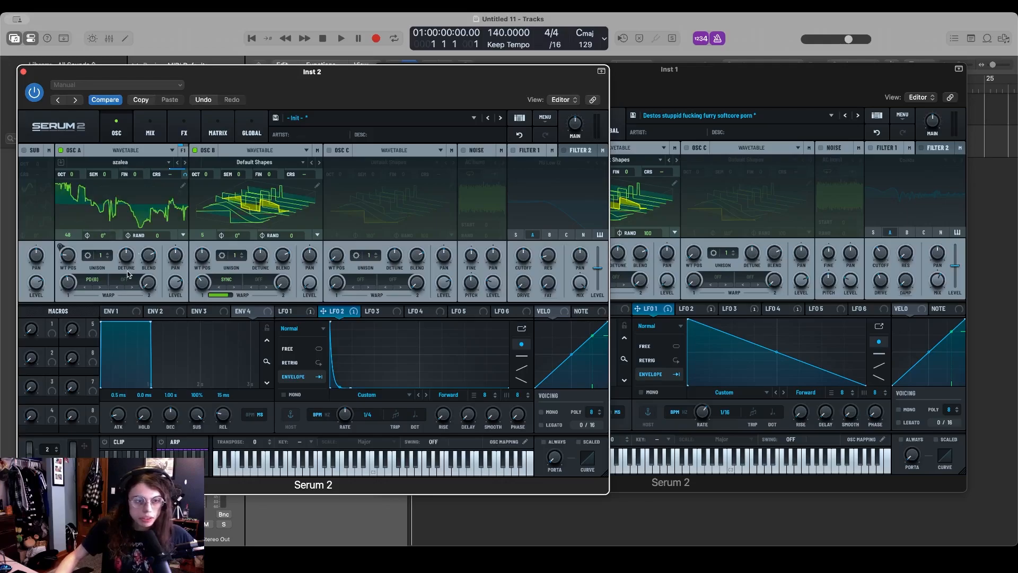
mouse_move(72, 255)
mouse_down()
mouse_move(87, 161)
mouse_move(73, 227)
mouse_move(80, 147)
mouse_move(66, 272)
mouse_up()
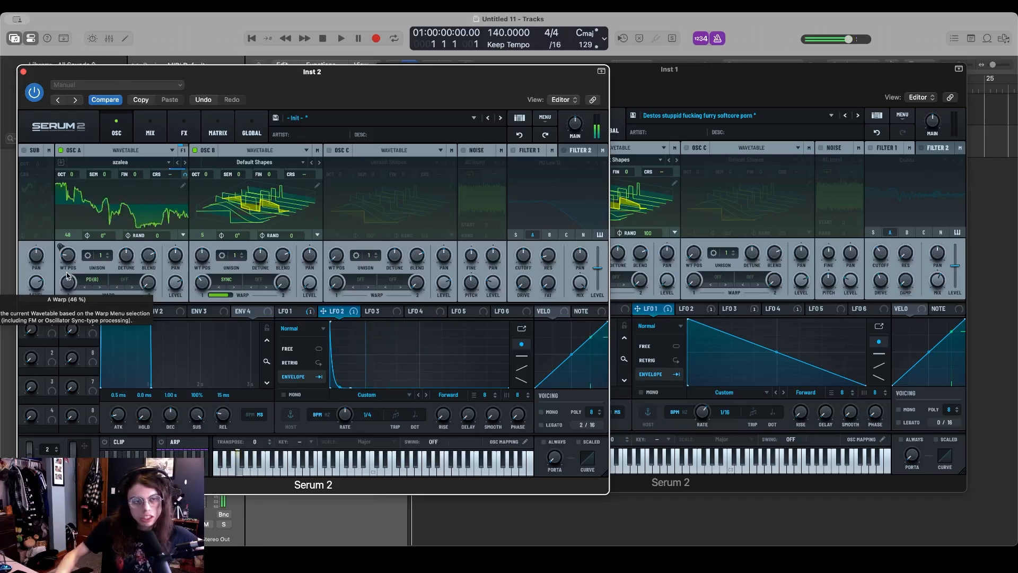
- Shape LFO 3 in Inst 2 with an upward-bowed rise and a downward-bowed fall
click(388, 313)
drag(373, 353, 366, 343)
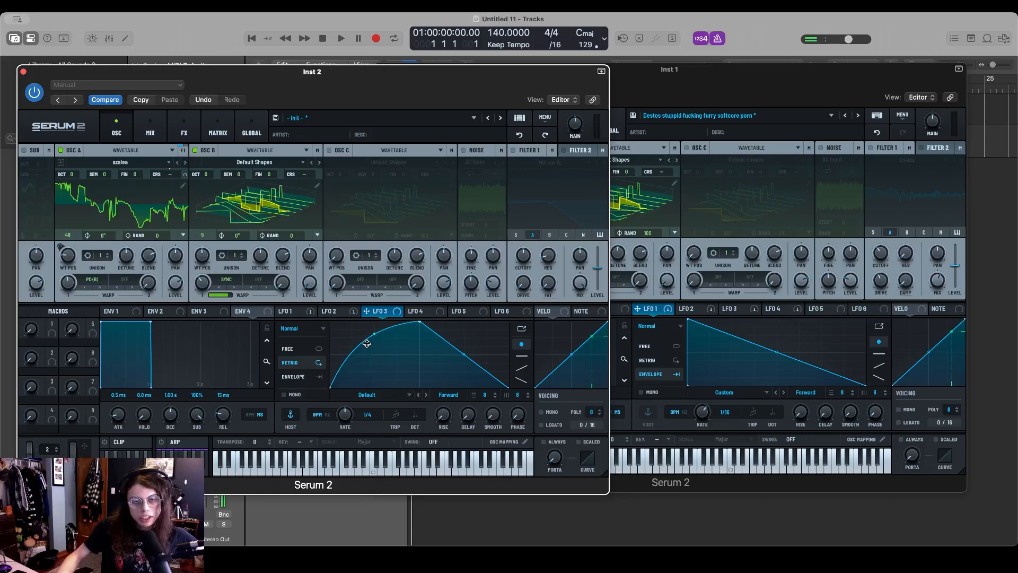
drag(464, 357, 455, 373)
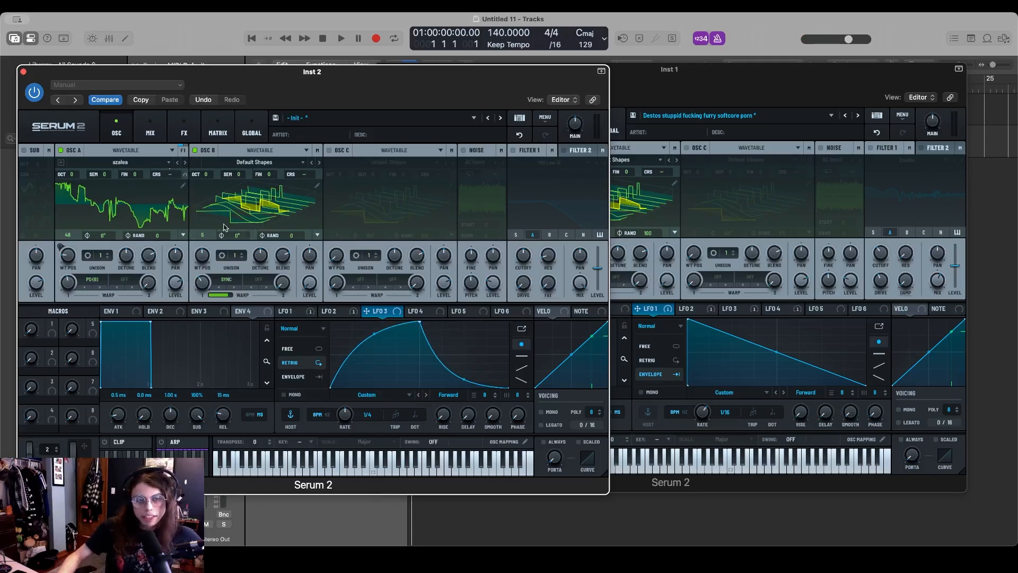
- Check LFO 2's shape, return to LFO 3 and assign it to modulate oscillator A's level
click(335, 311)
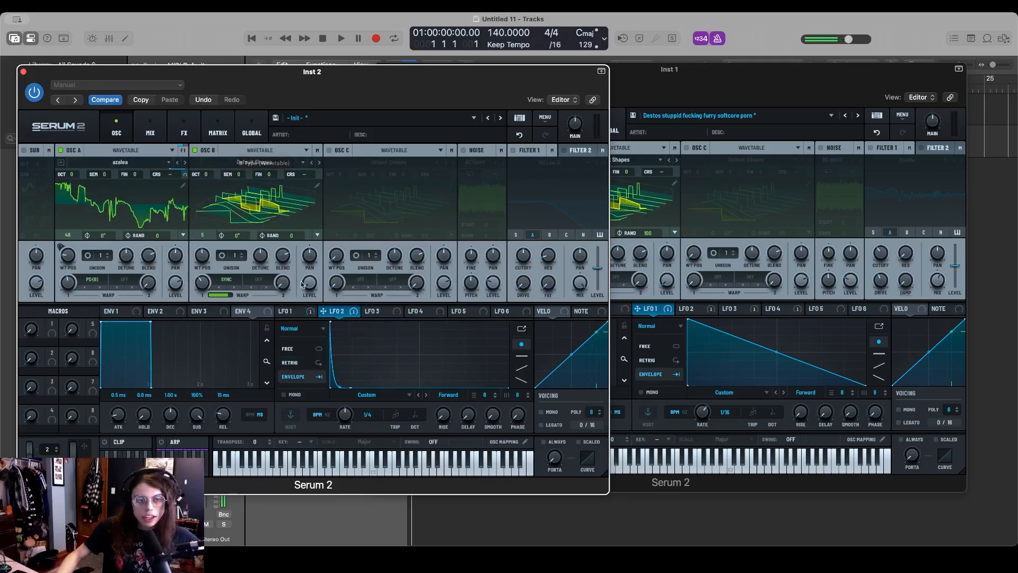
click(383, 312)
drag(374, 316, 175, 284)
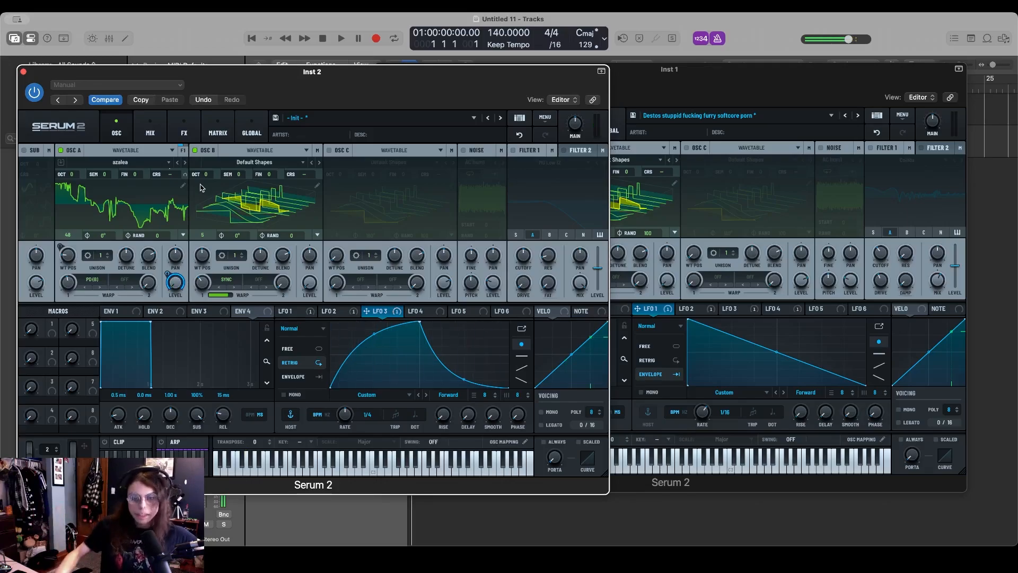
- Set LFO 3's phase to 180 and its rate to 1/8
drag(514, 421, 517, 415)
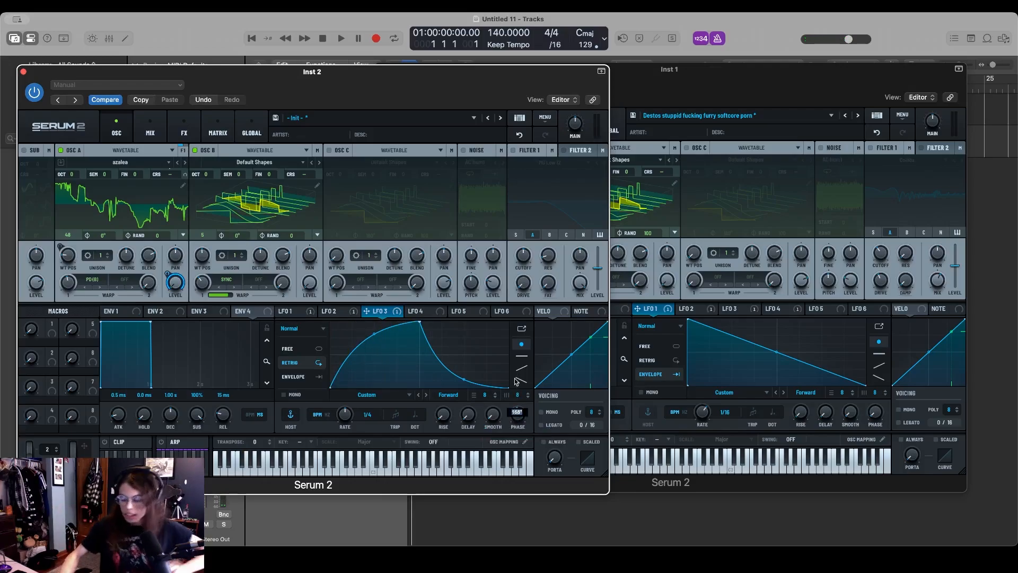
text(180)
key(Return)
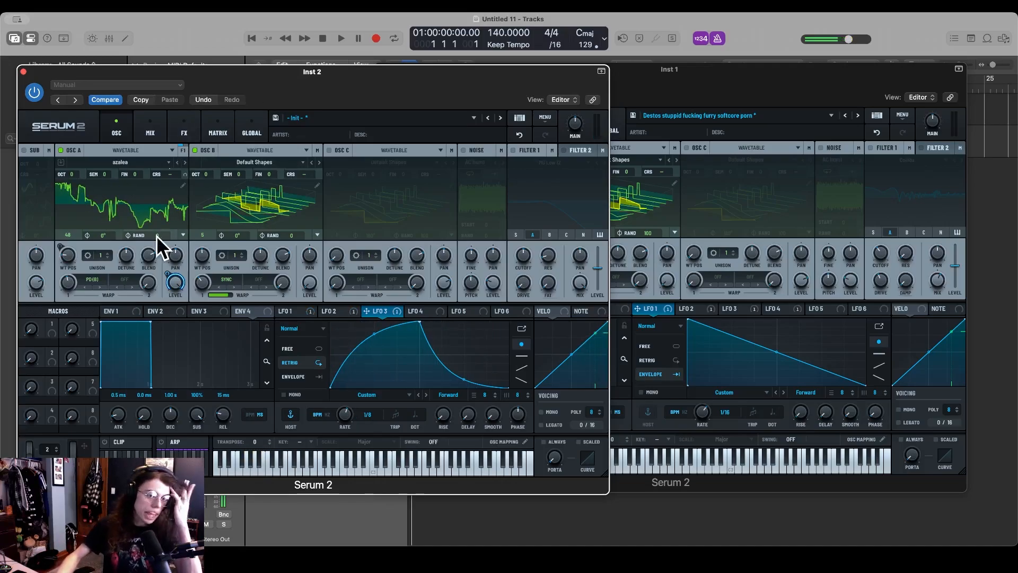
- Add a Distortion effect to Inst 2's main effects chain, using the Overdrive type with a stack of 4
drag(766, 74, 744, 73)
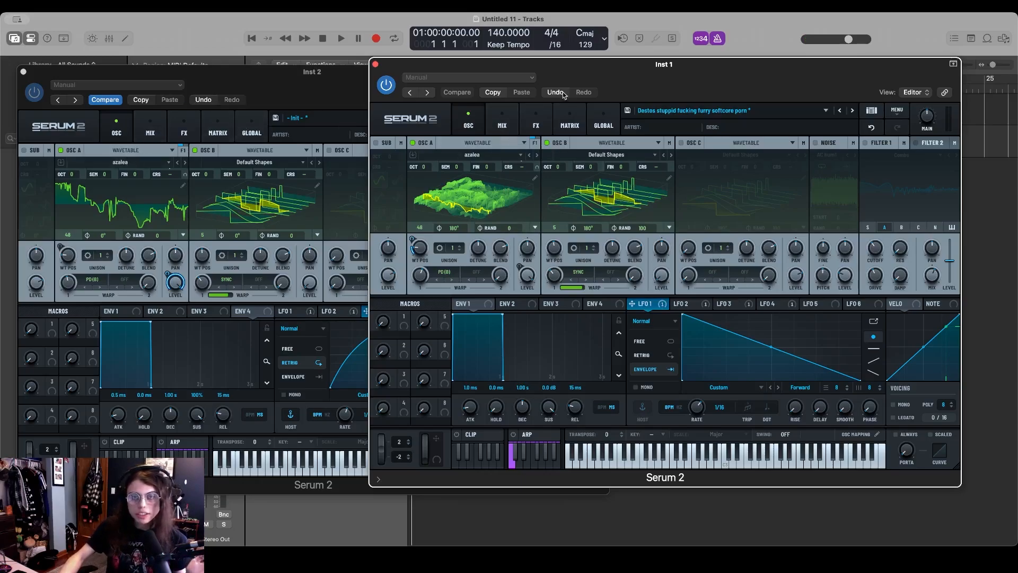
click(184, 130)
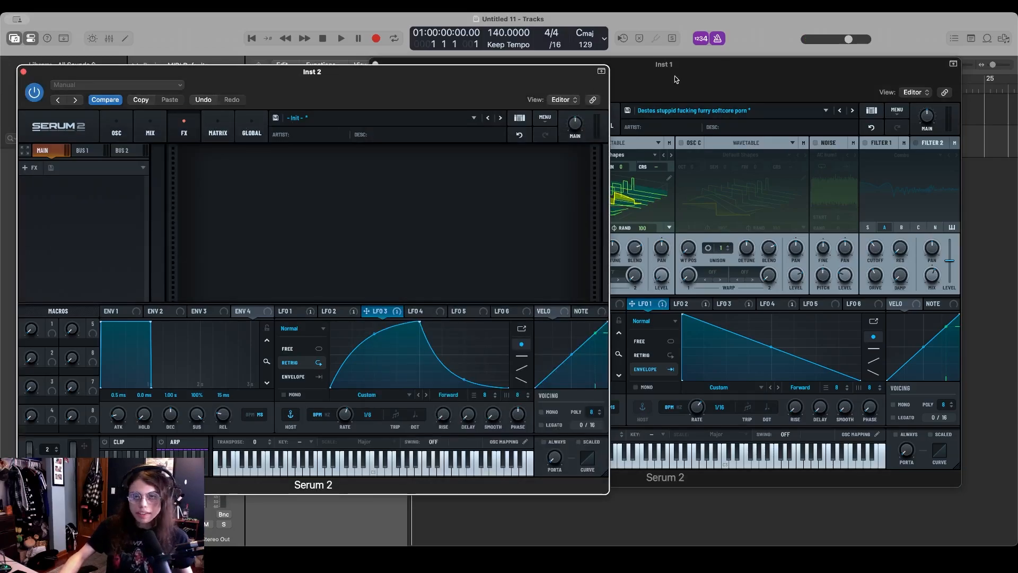
click(29, 167)
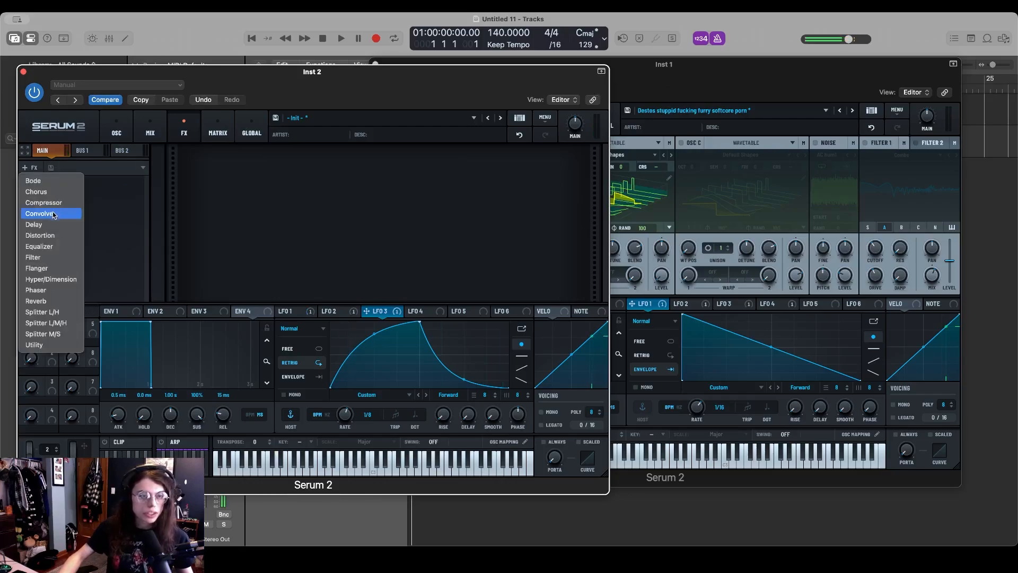
click(53, 236)
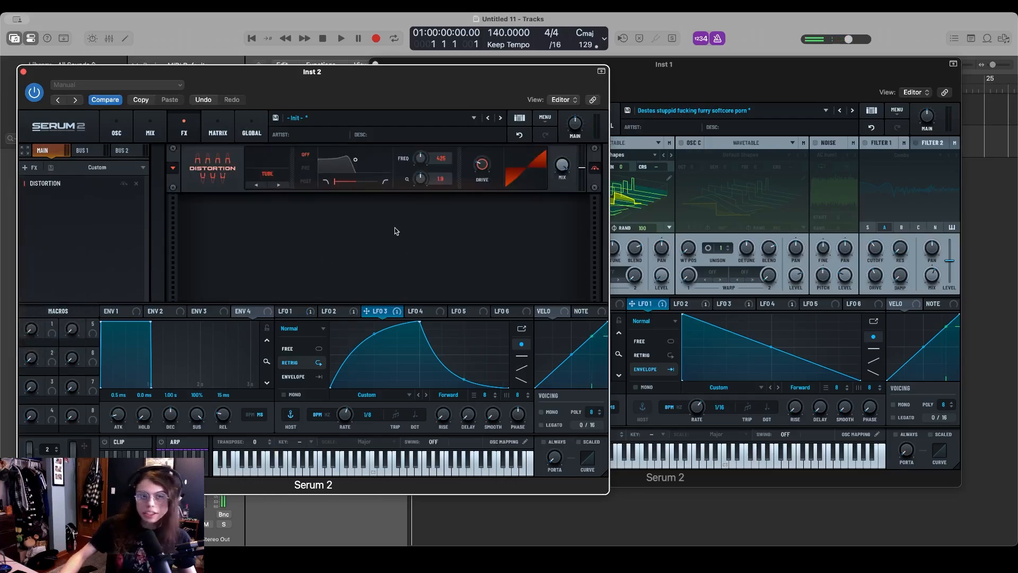
click(272, 180)
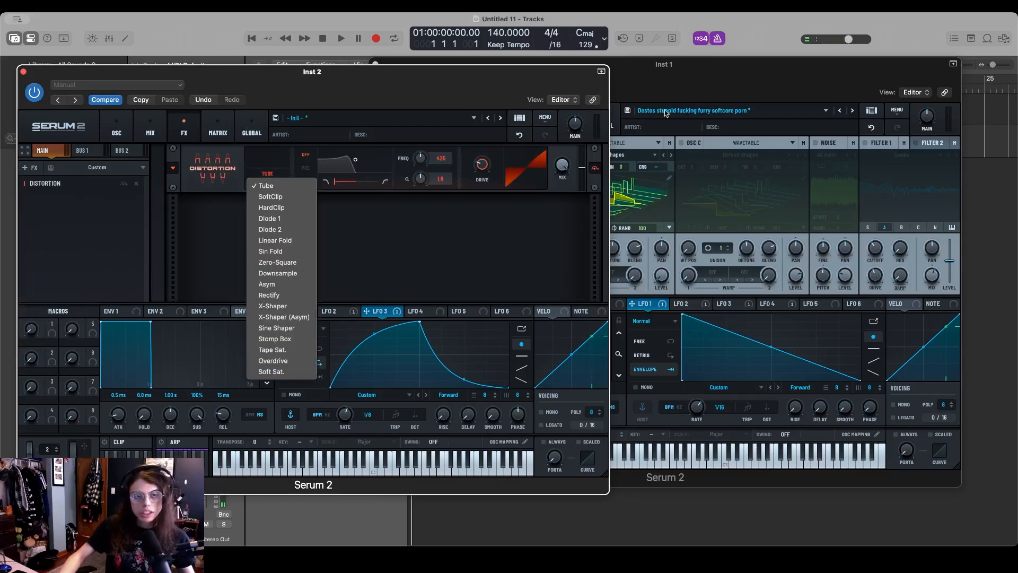
click(273, 360)
drag(274, 154, 276, 144)
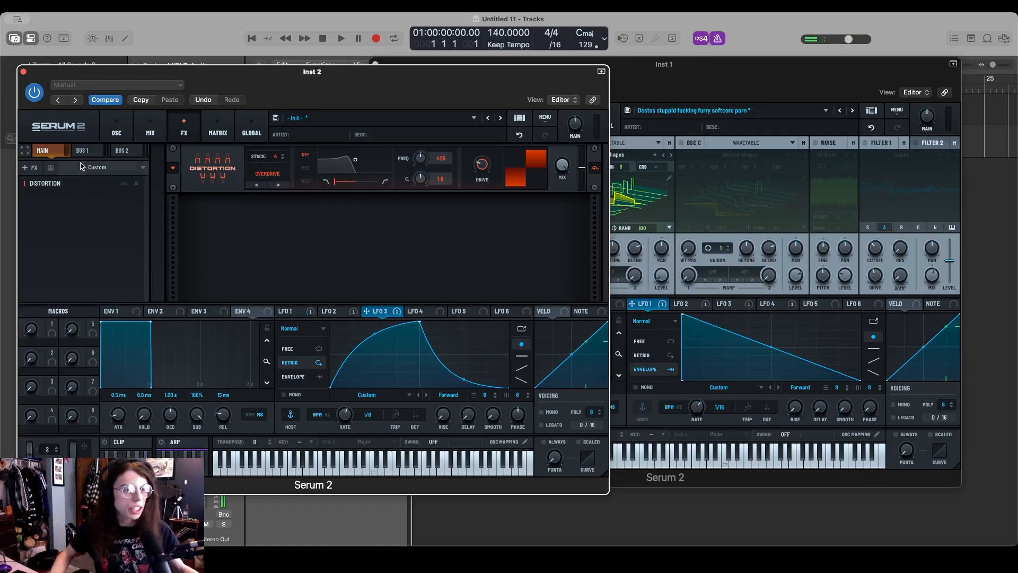
- Add an Equalizer below the distortion in Inst 2 and display Inst 1's effects chain beside it for reference
click(34, 167)
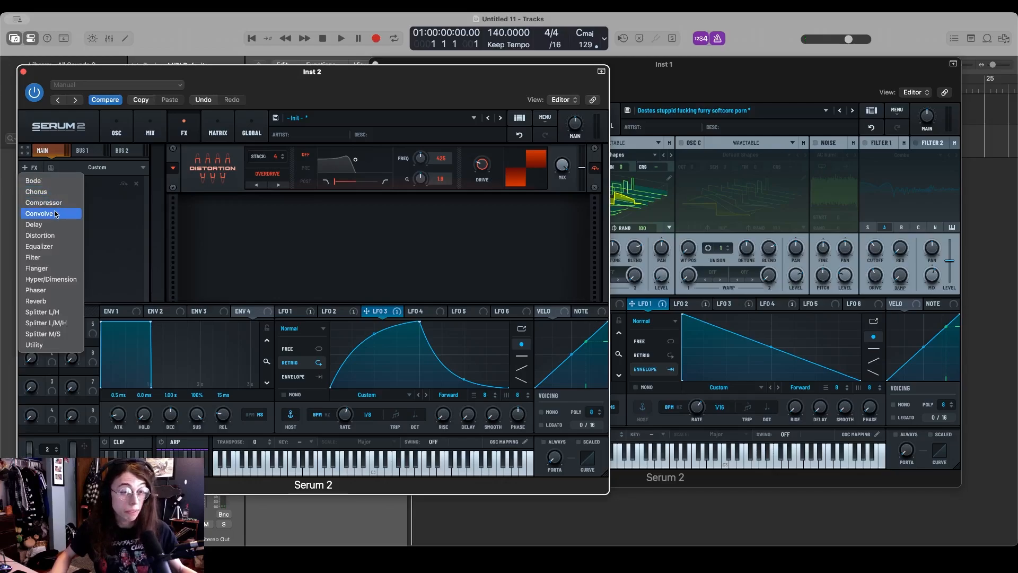
click(50, 247)
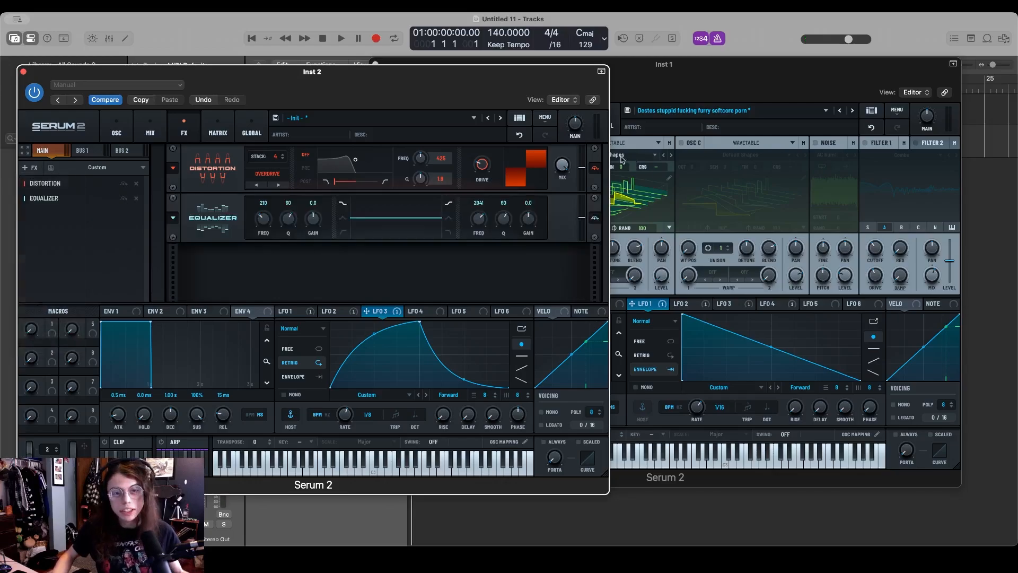
click(729, 80)
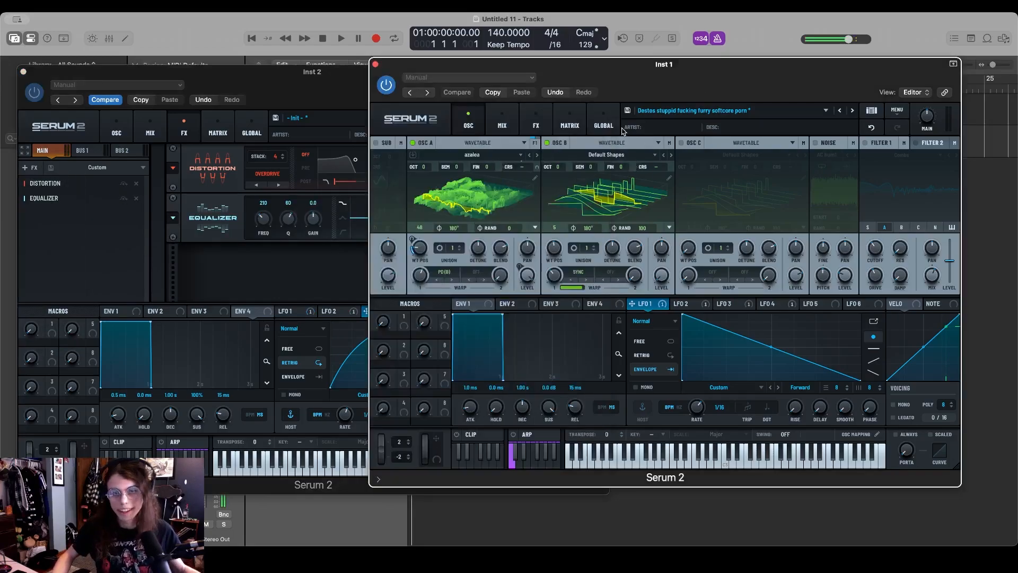
click(535, 124)
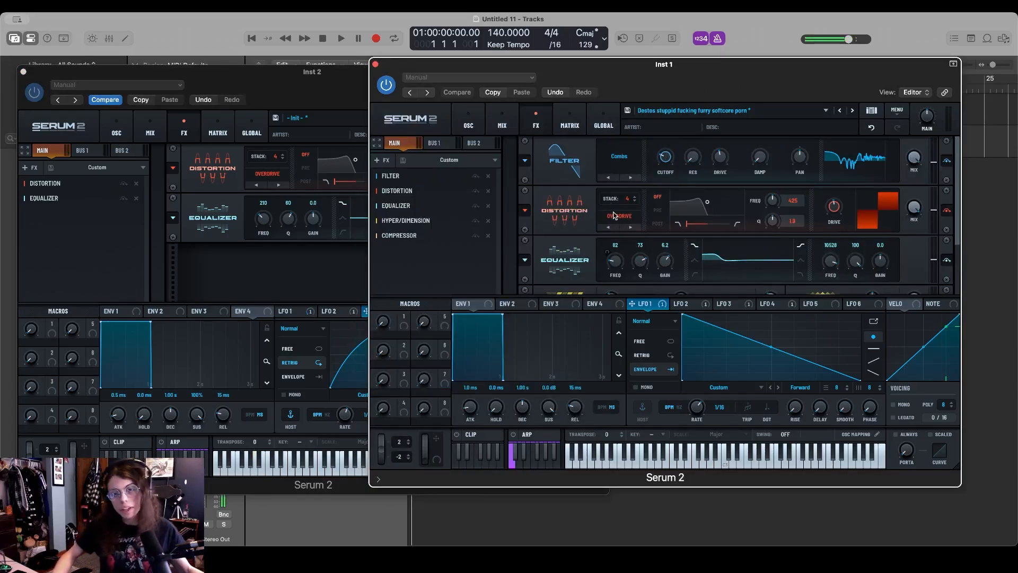
drag(761, 87, 734, 82)
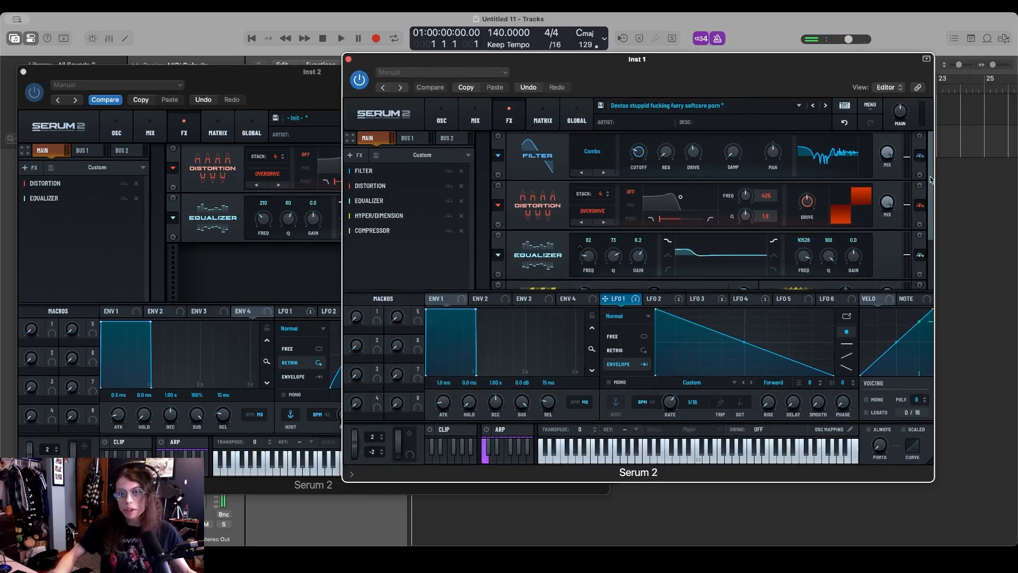
scroll(928, 212, down, 3)
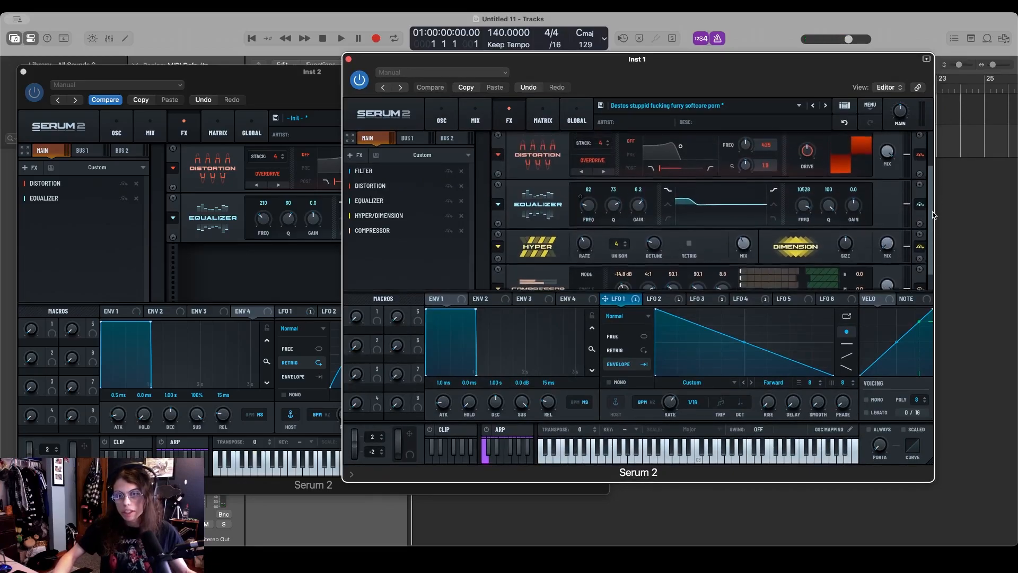
- Raise the distortion drive in Inst 2 and set the equalizer's low-band gain to 6.2 dB
click(267, 282)
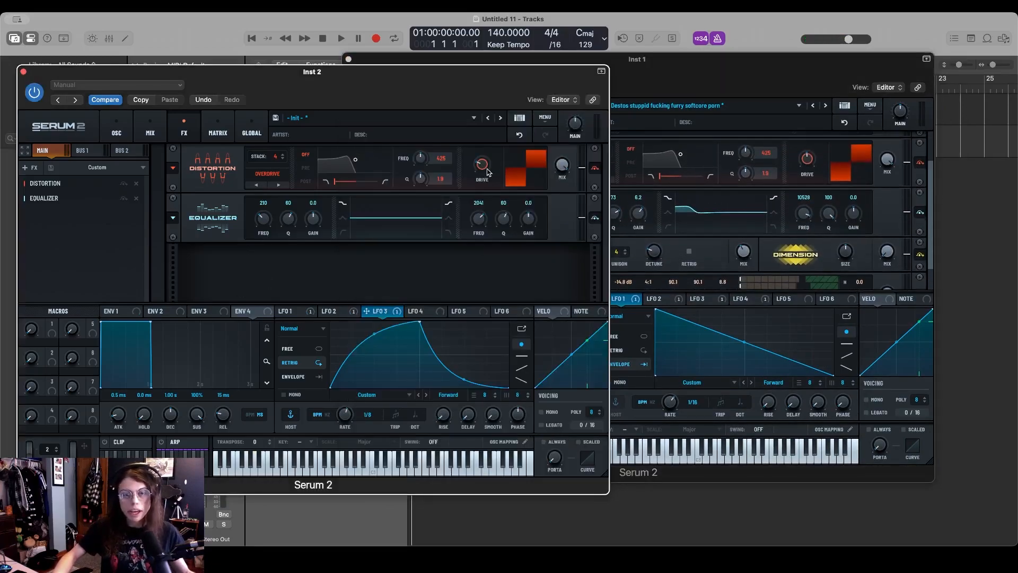
drag(487, 173, 484, 138)
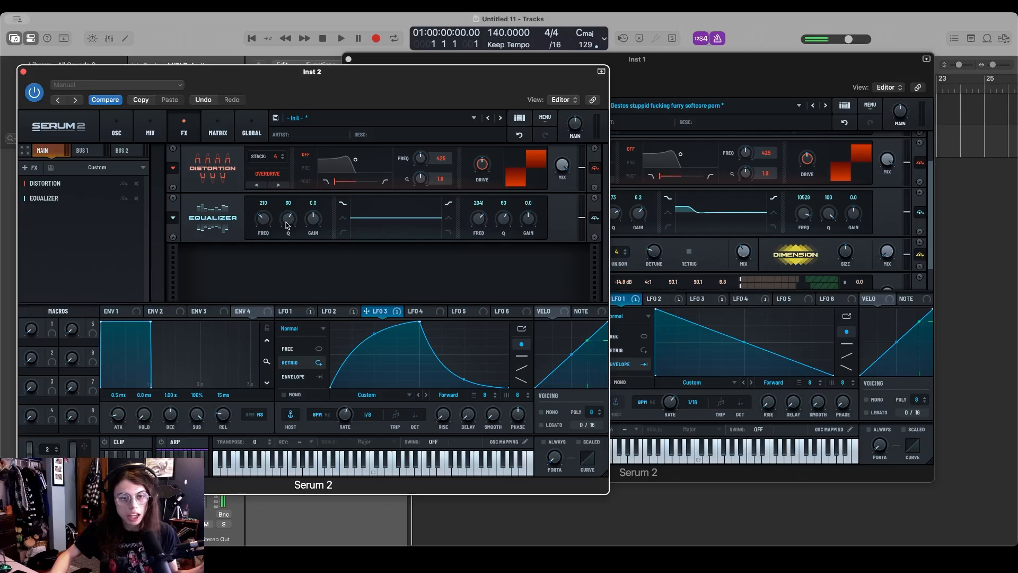
drag(312, 221, 399, 147)
drag(433, 91, 425, 184)
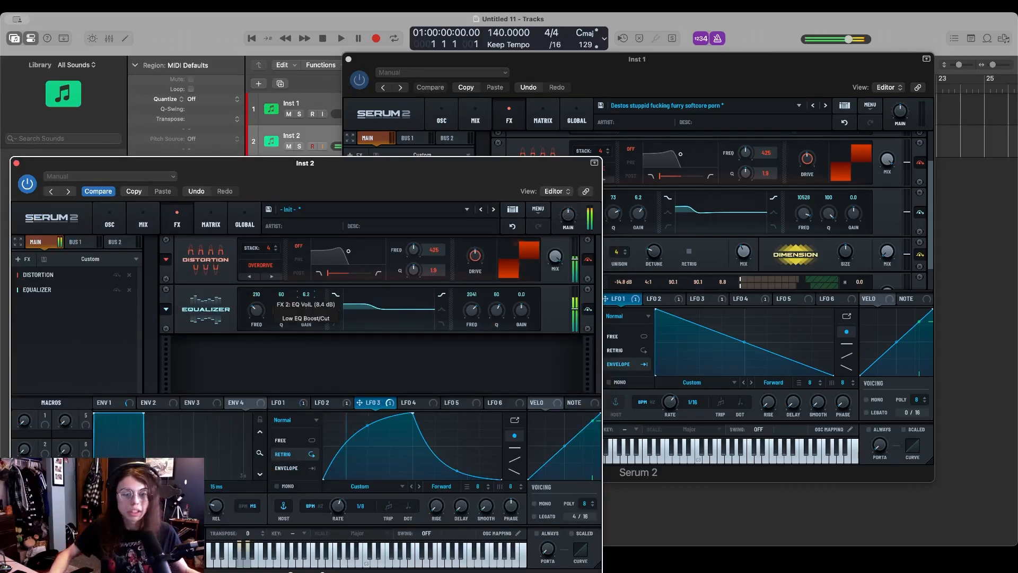
- Match Inst 1's LFO 4 in Inst 2 with a steep curved decay, a 1/8 rate and Envelope mode
drag(543, 183, 432, 305)
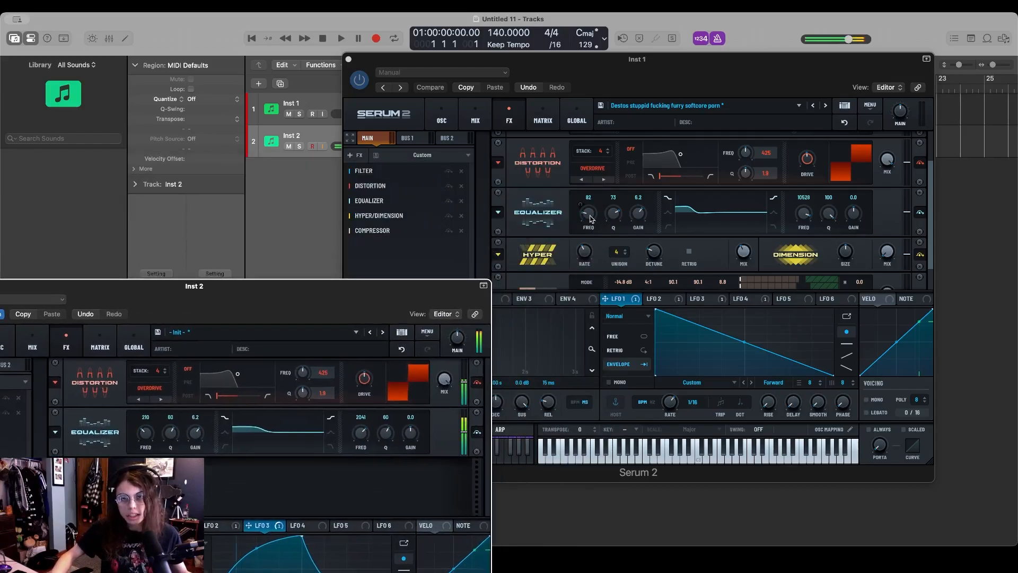
click(746, 300)
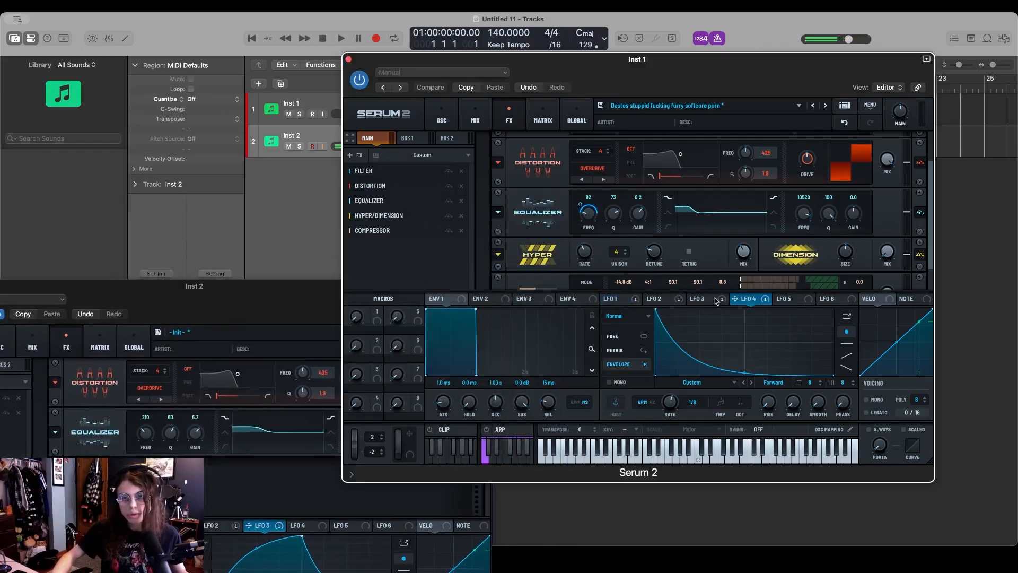
drag(300, 307, 402, 111)
click(411, 327)
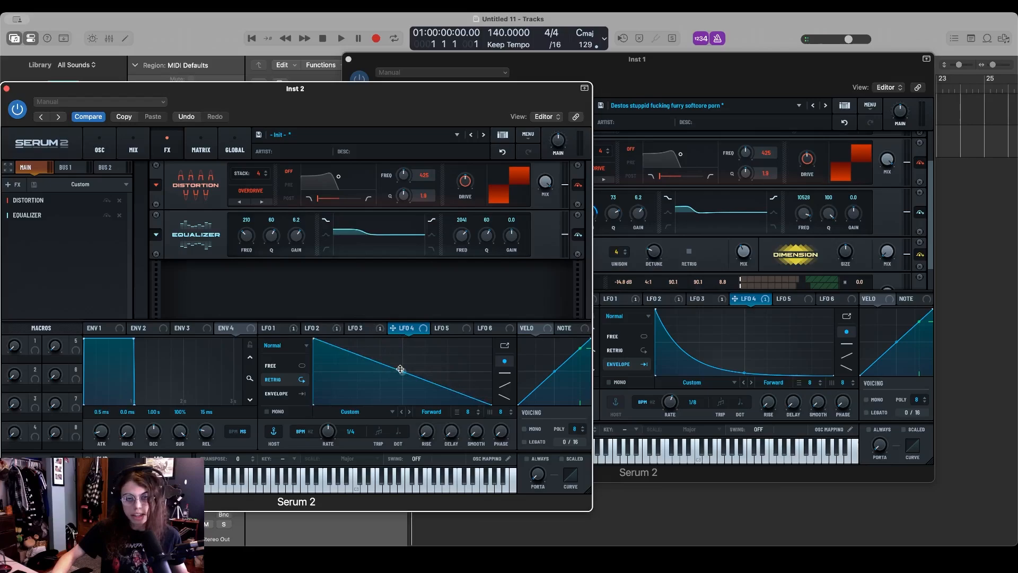
drag(400, 369, 388, 393)
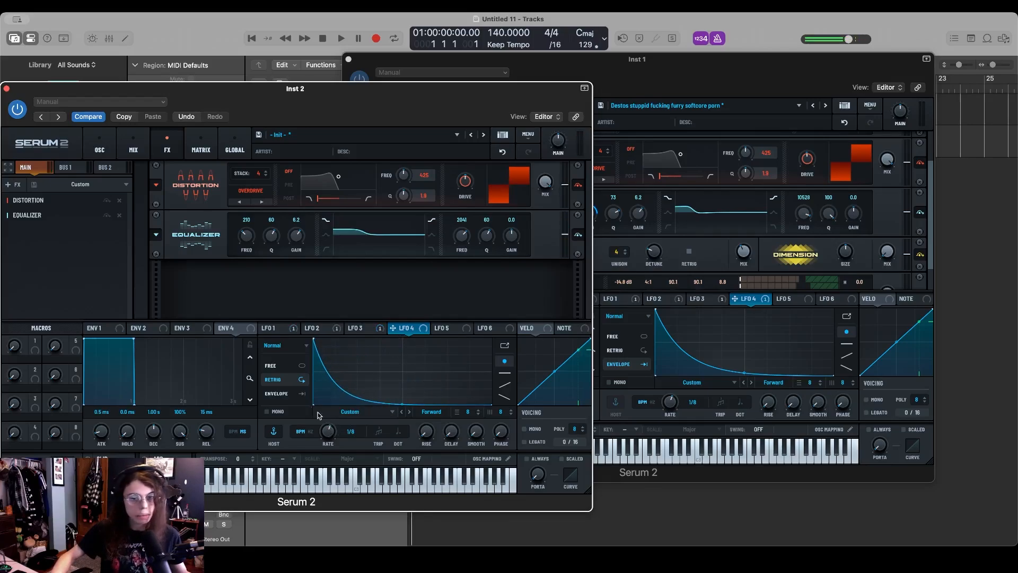
click(292, 396)
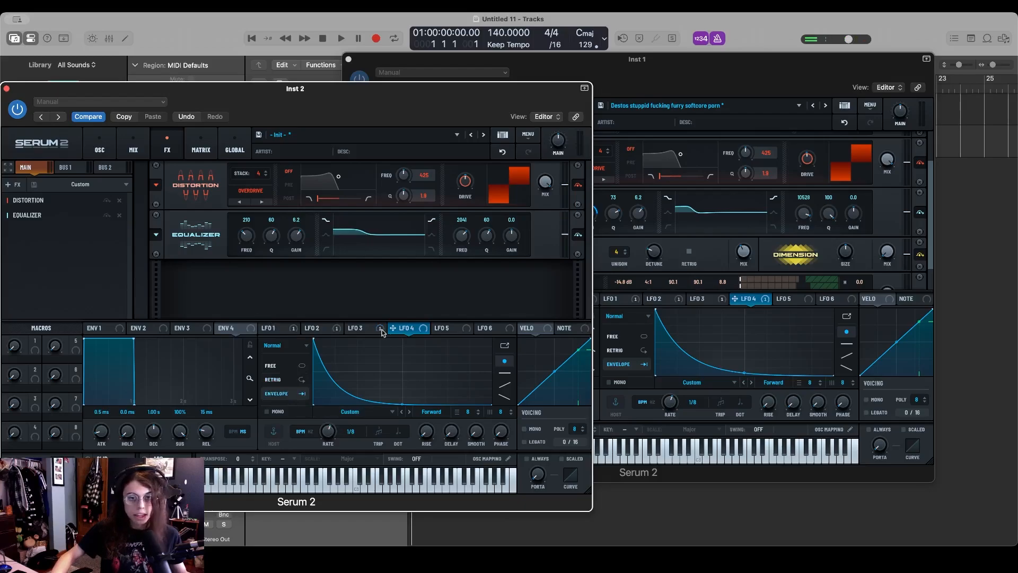
- Assign LFO 4 to the equalizer's low-band frequency in Inst 2, setting that band's Q to 72 and frequency to 86 Hz
drag(416, 333, 246, 235)
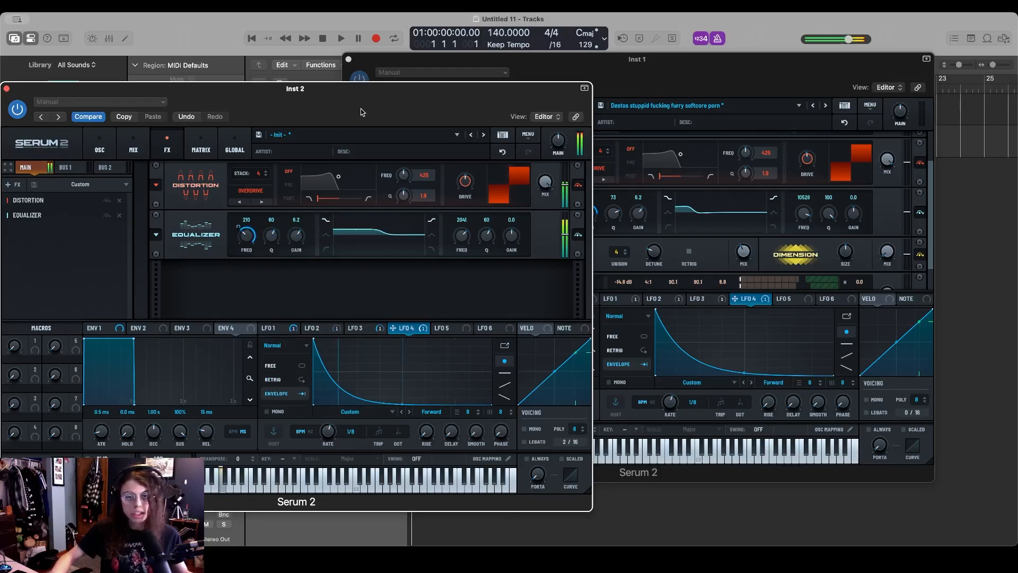
drag(362, 112, 251, 319)
drag(332, 303, 416, 258)
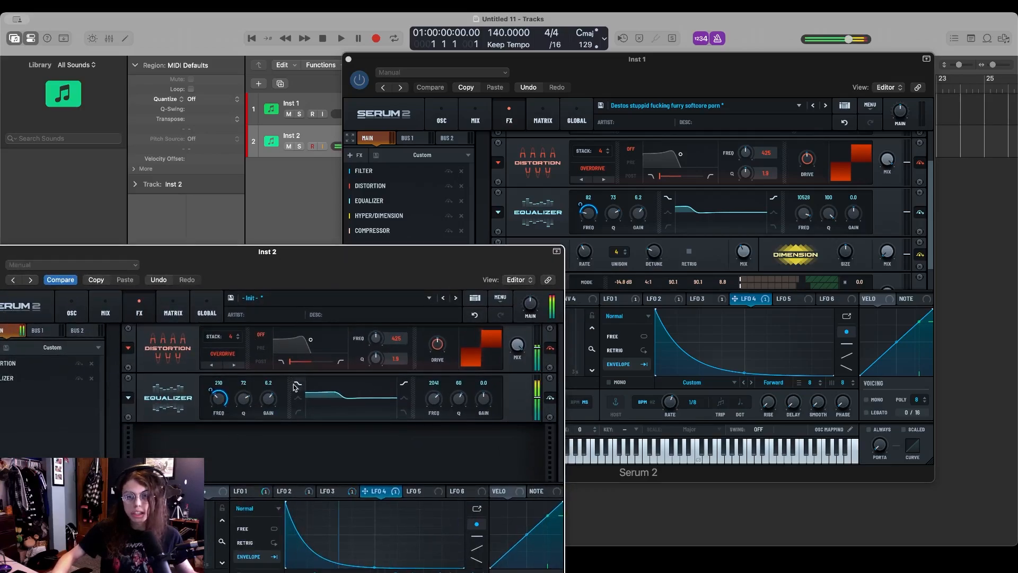
drag(219, 398, 214, 411)
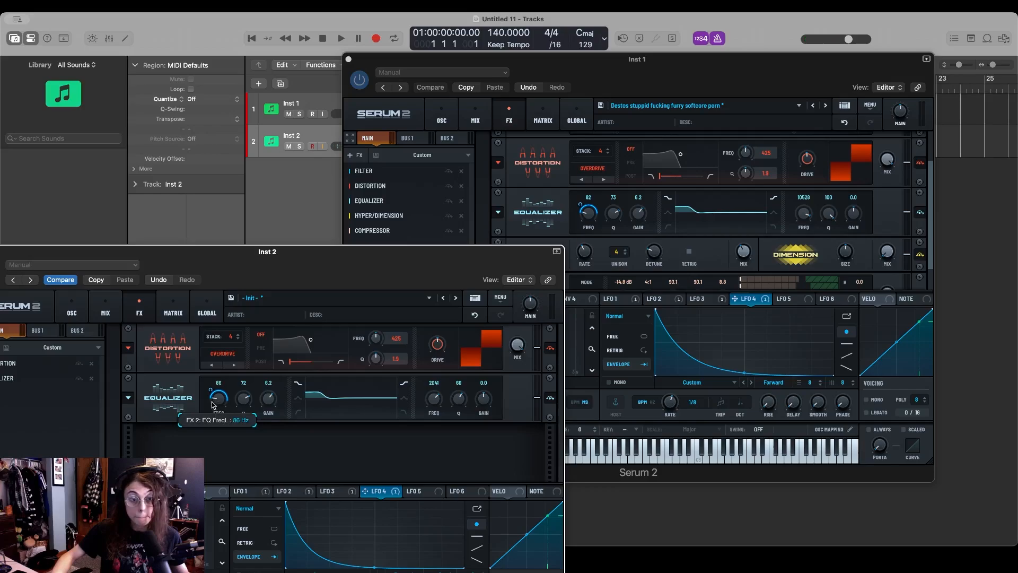
- Set the equalizer's low-band frequency to 82 Hz in Inst 2
drag(219, 400, 219, 399)
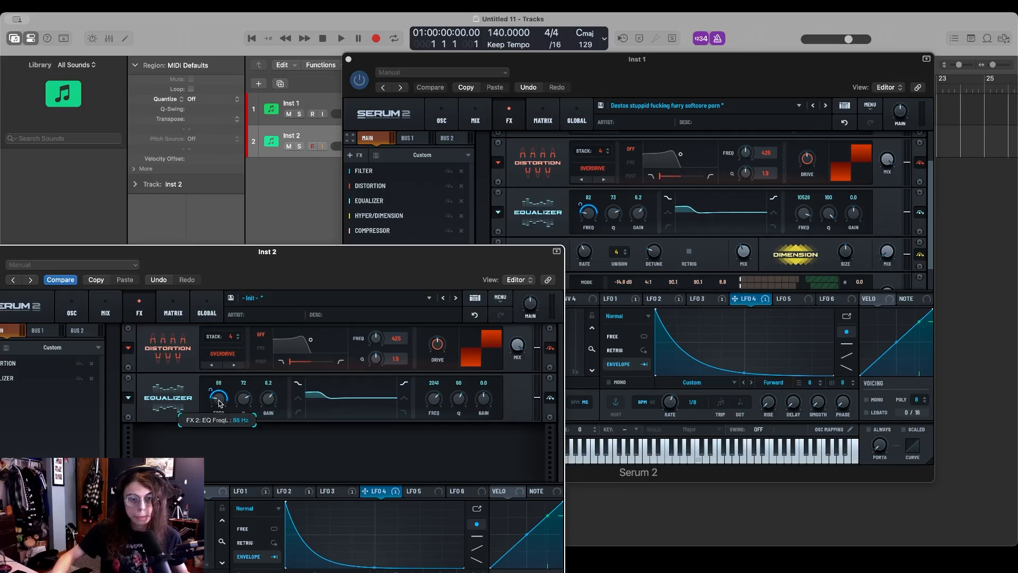
double_click(219, 399)
text(82)
key(Return)
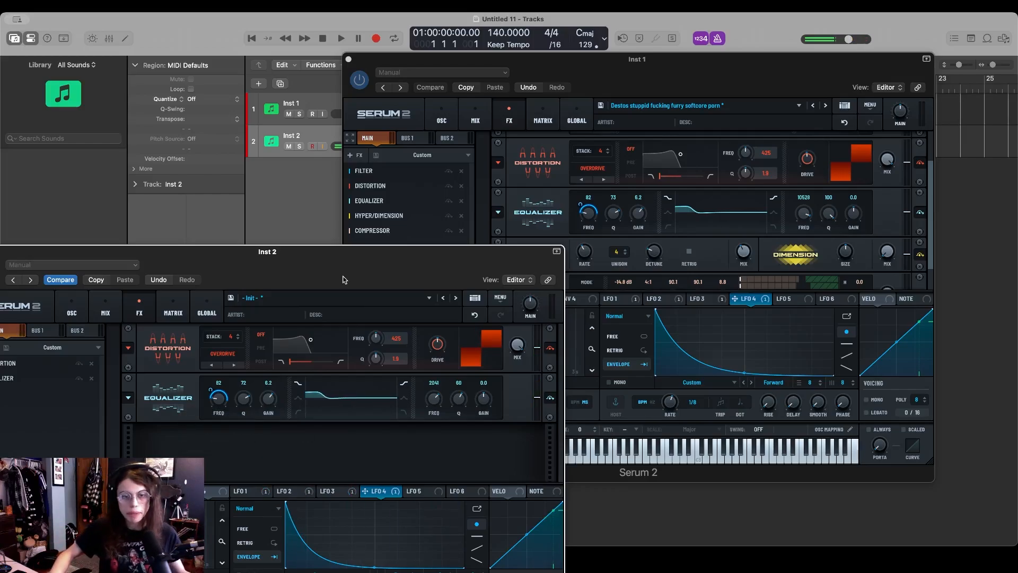
- Try Macro 1 as a modulator of oscillator A's level in Inst 2, sweeping the macro up to 100 and back down
drag(349, 252, 461, 100)
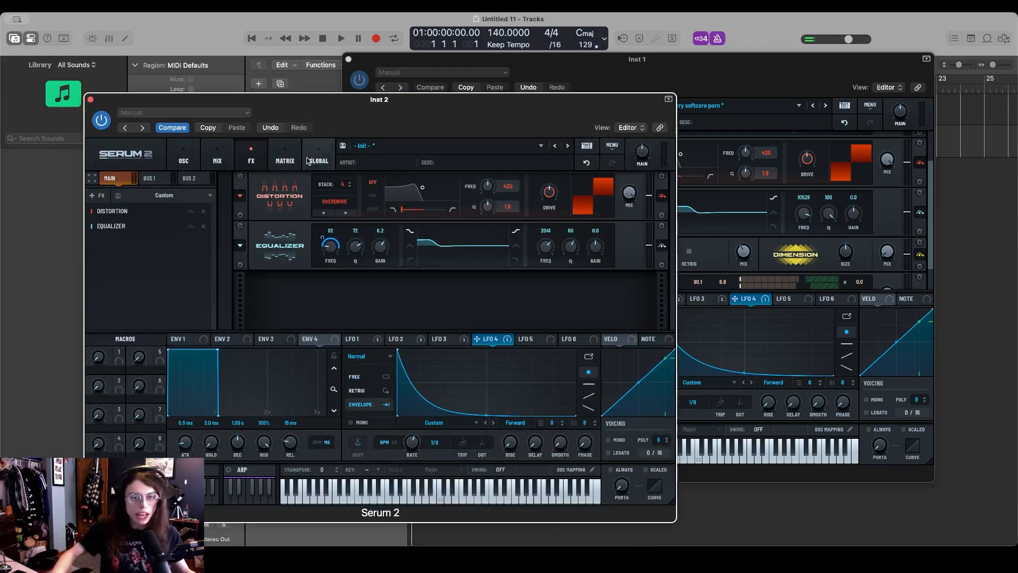
click(183, 156)
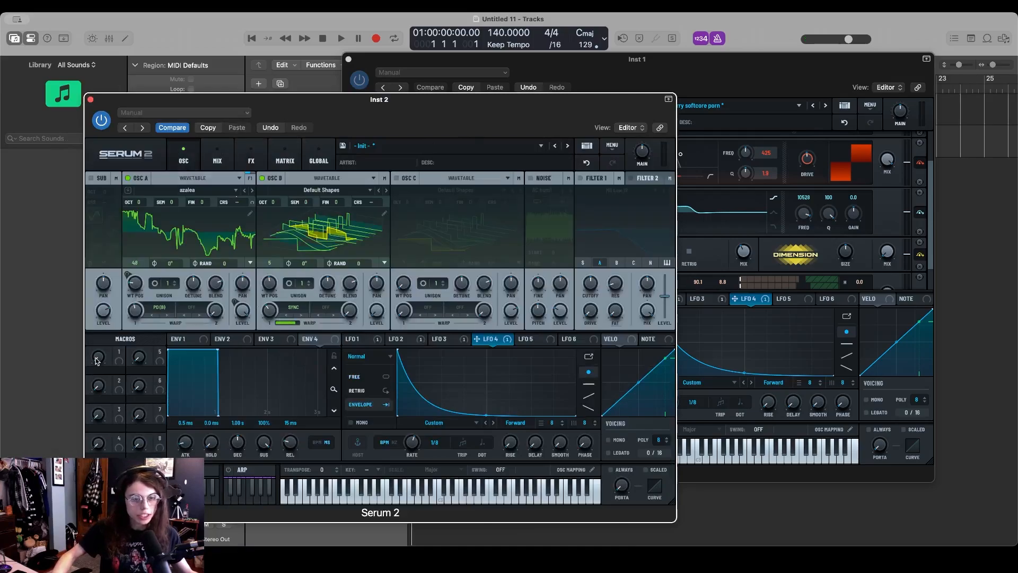
drag(118, 362, 244, 313)
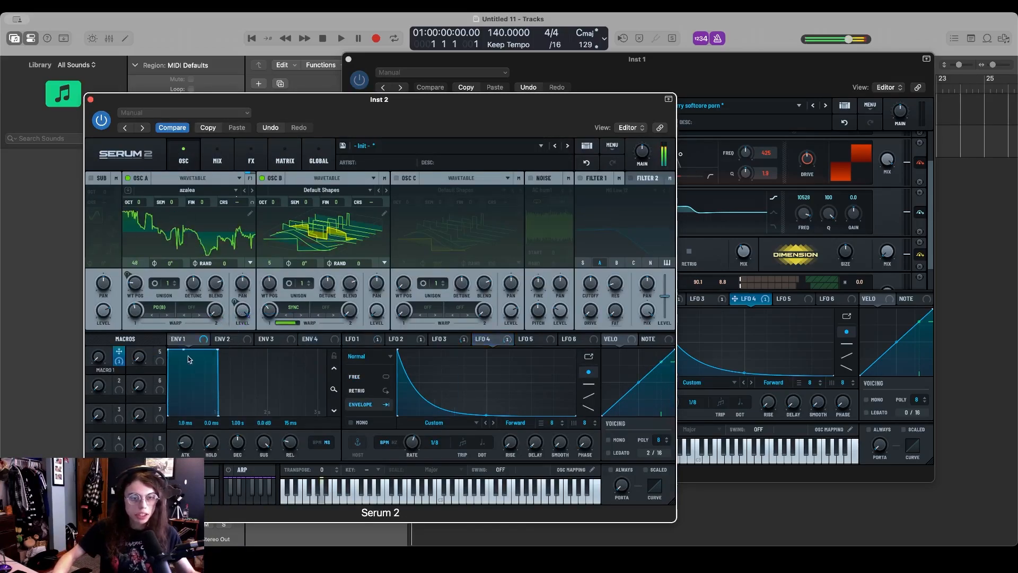
drag(98, 362, 101, 328)
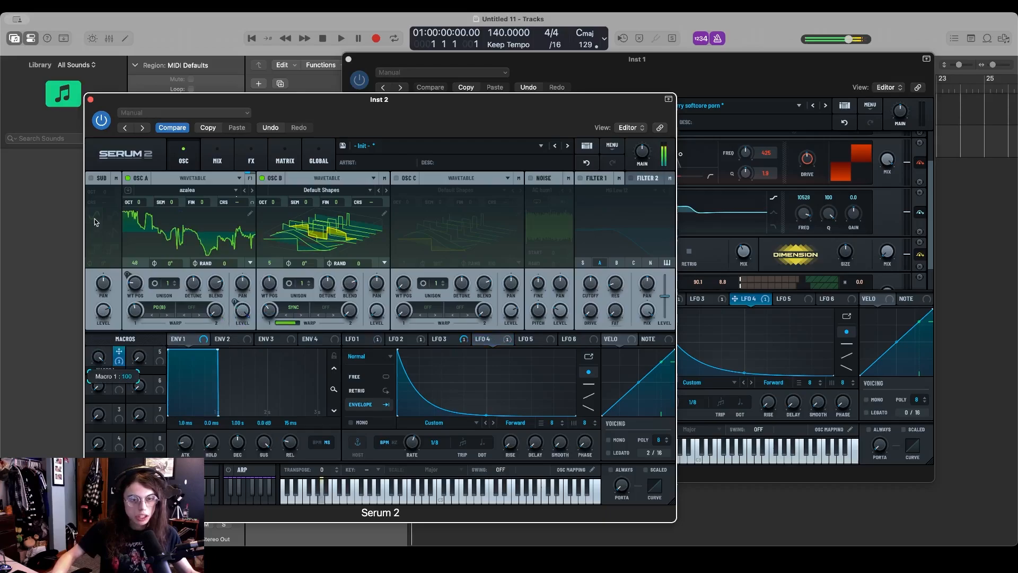
drag(96, 222, 84, 388)
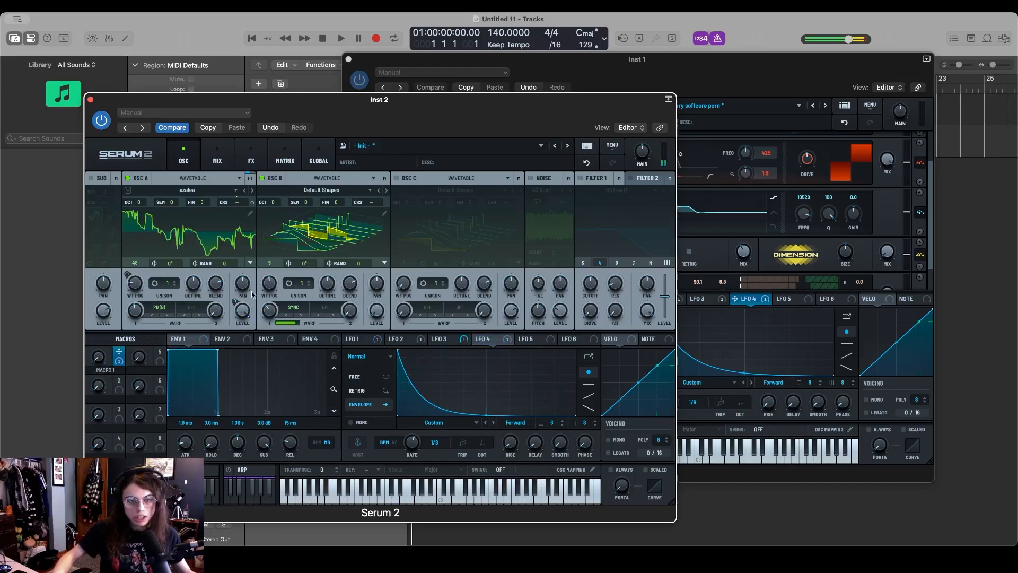
- Bypass and remove Macro 1's assignment to oscillator A's level, and display LFO 3 in Inst 2
right_click(236, 319)
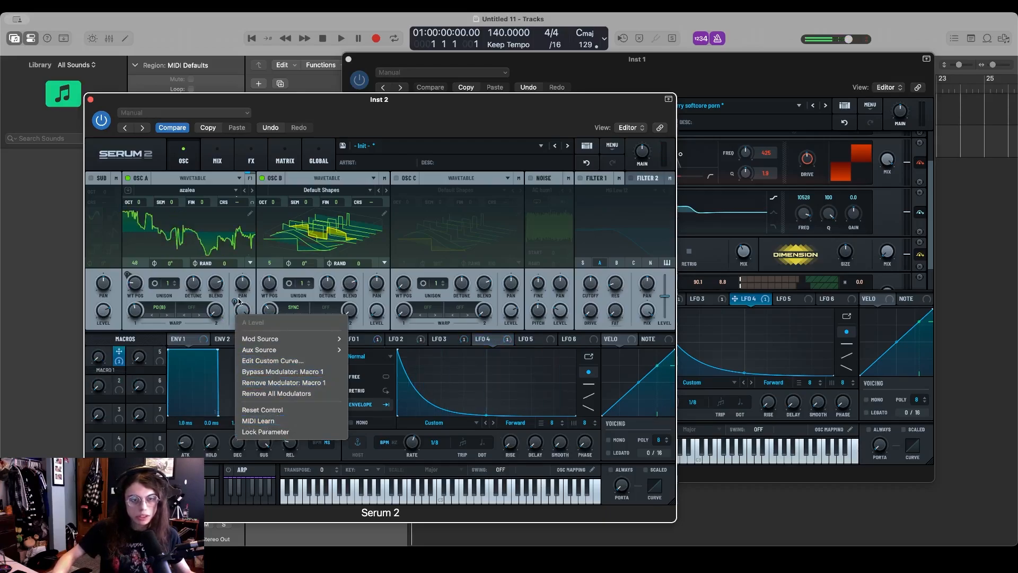
right_click(110, 359)
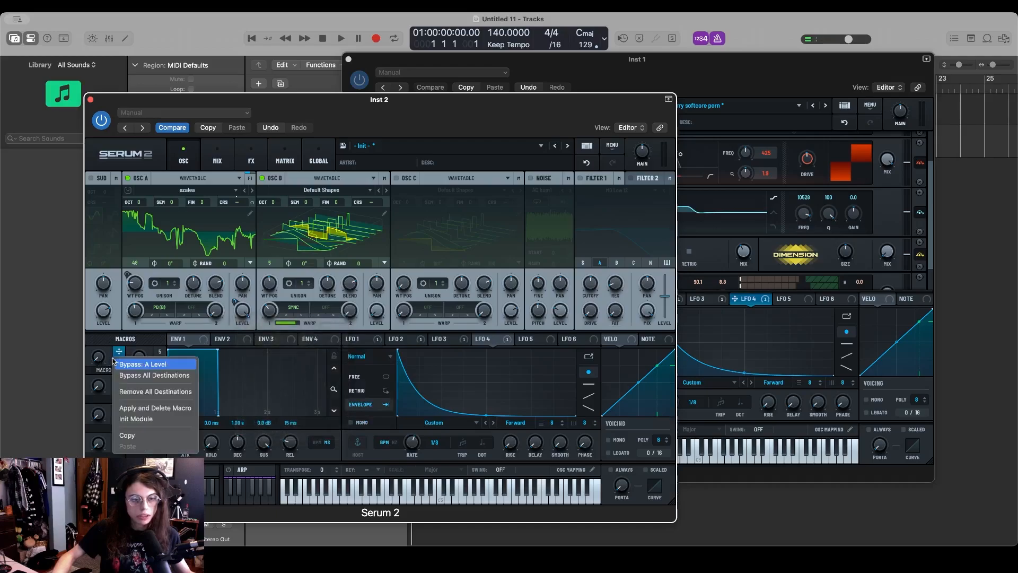
click(438, 377)
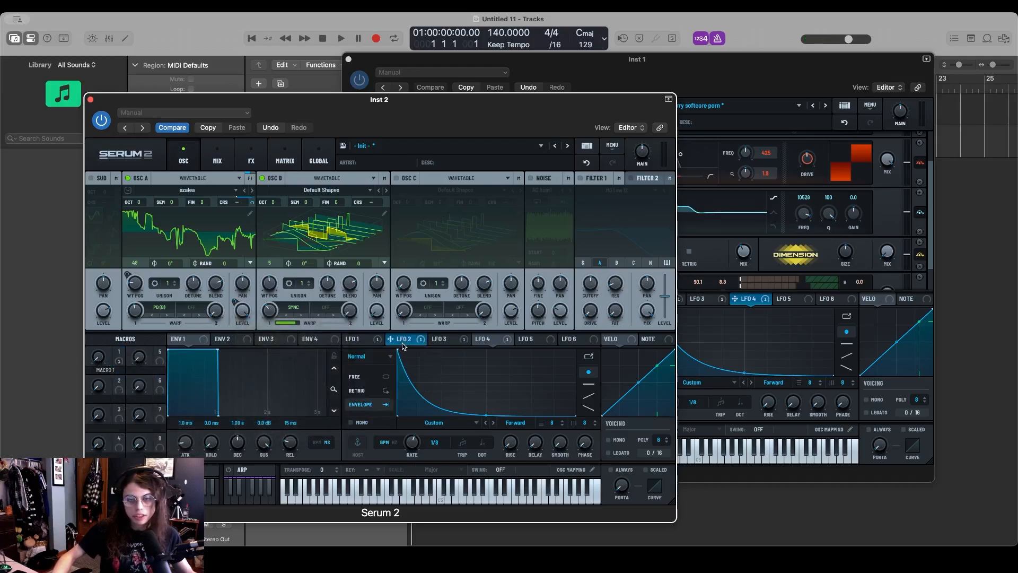
click(456, 342)
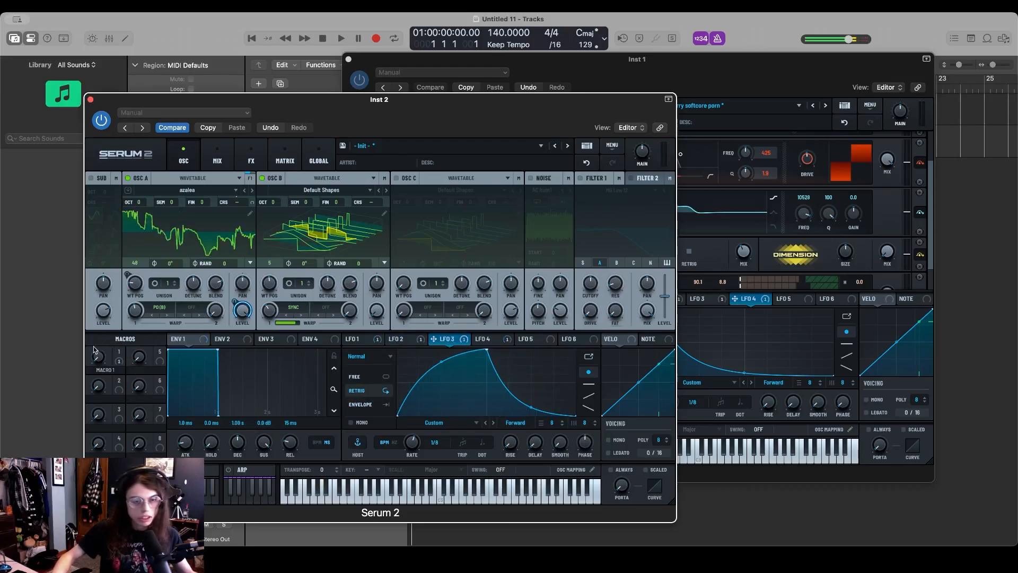
right_click(121, 361)
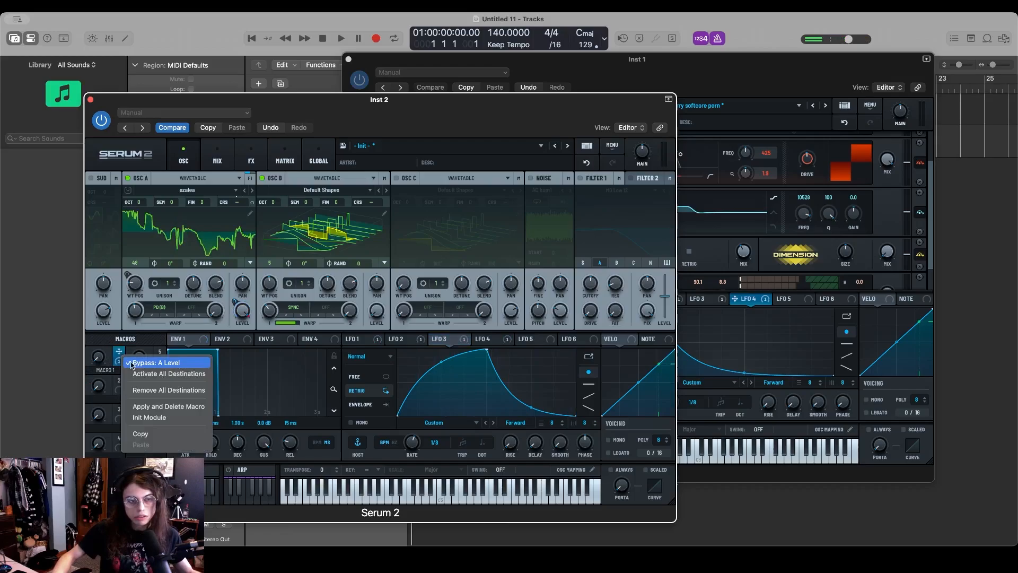
click(151, 390)
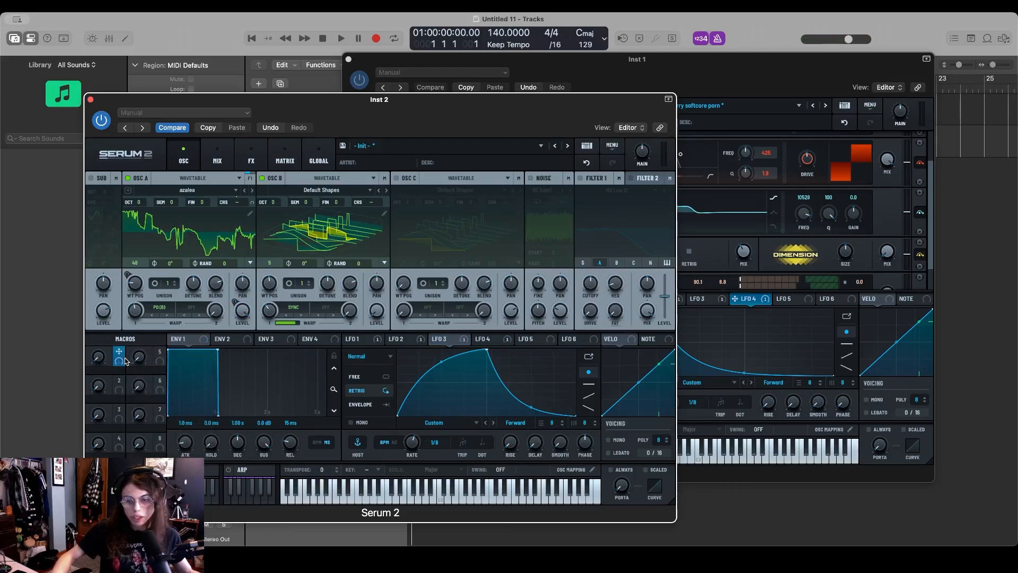
- Assign Macro 1 to LFO 3's Smooth control in Inst 2 and sweep the macro to audition it
drag(120, 352, 565, 446)
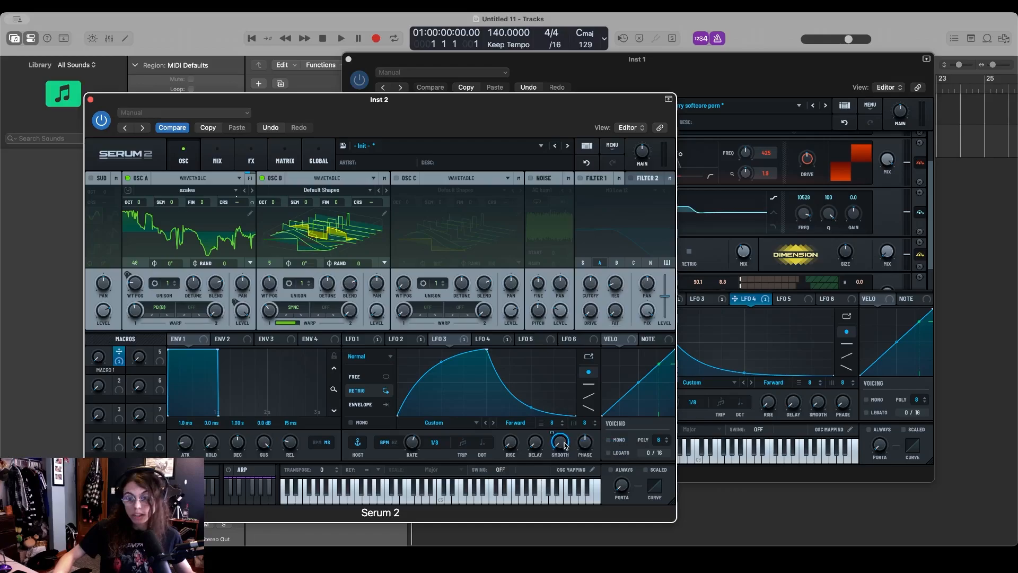
drag(105, 366, 99, 306)
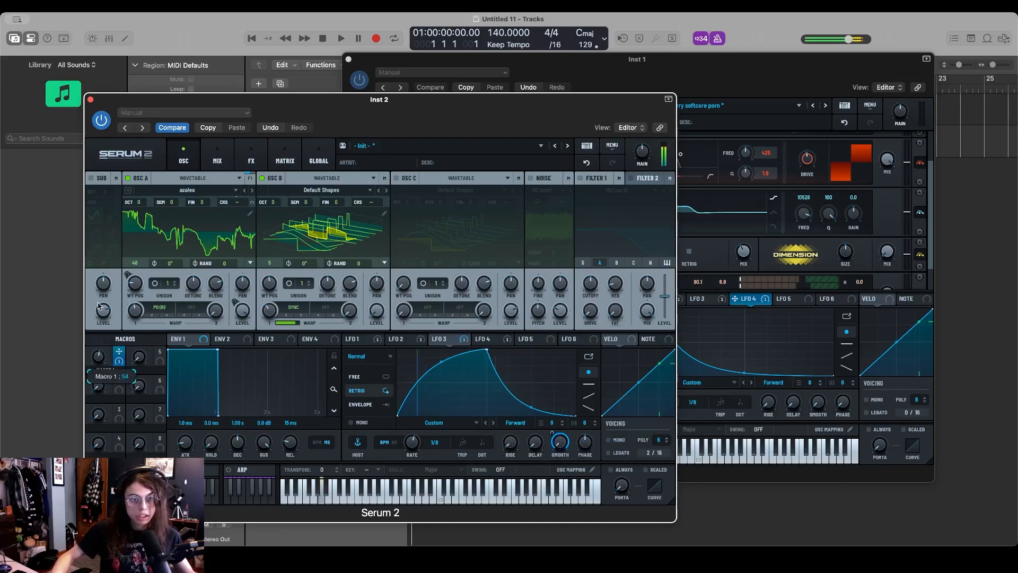
drag(99, 212, 101, 209)
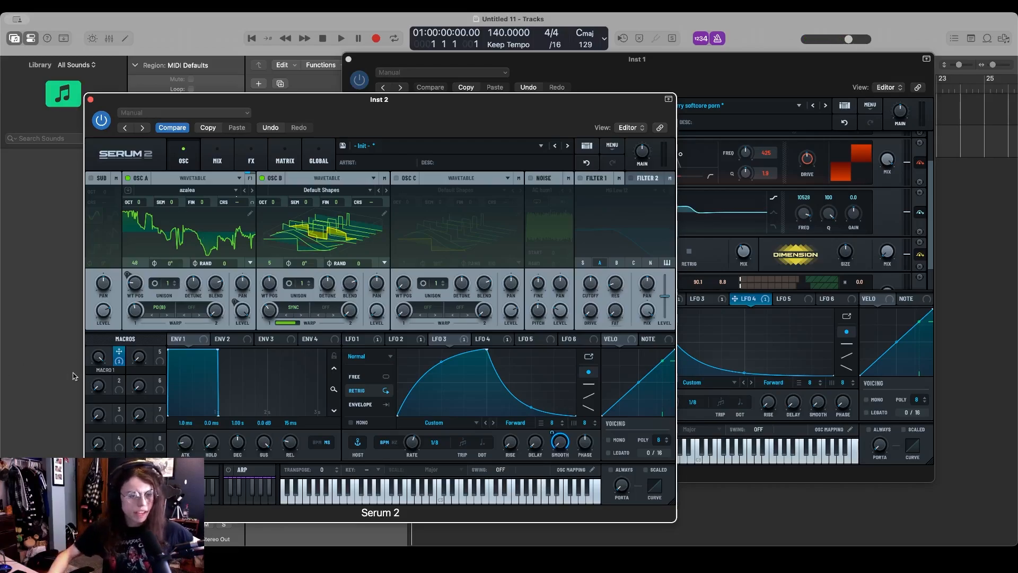
mouse_move(92, 362)
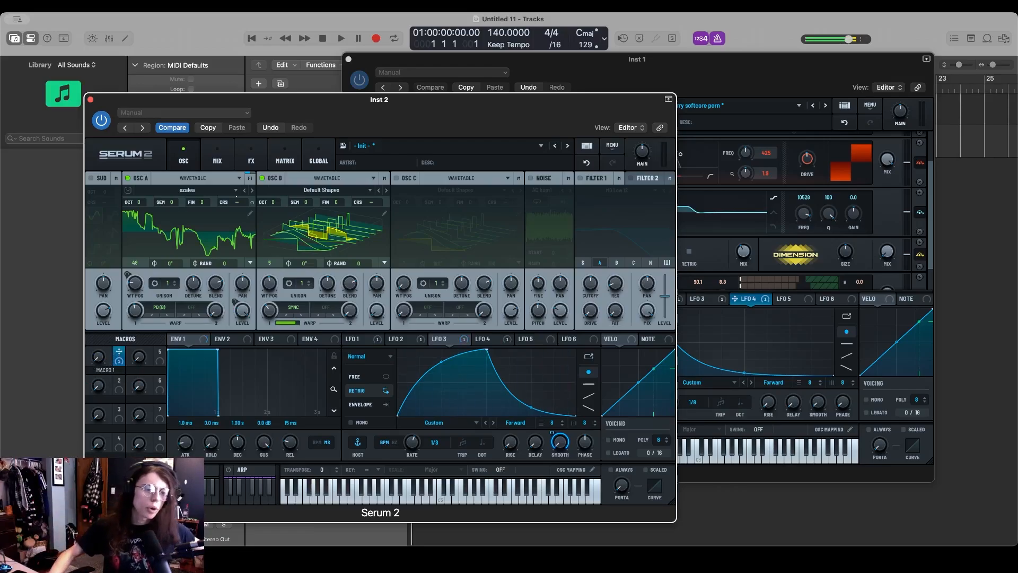
drag(96, 358, 124, 84)
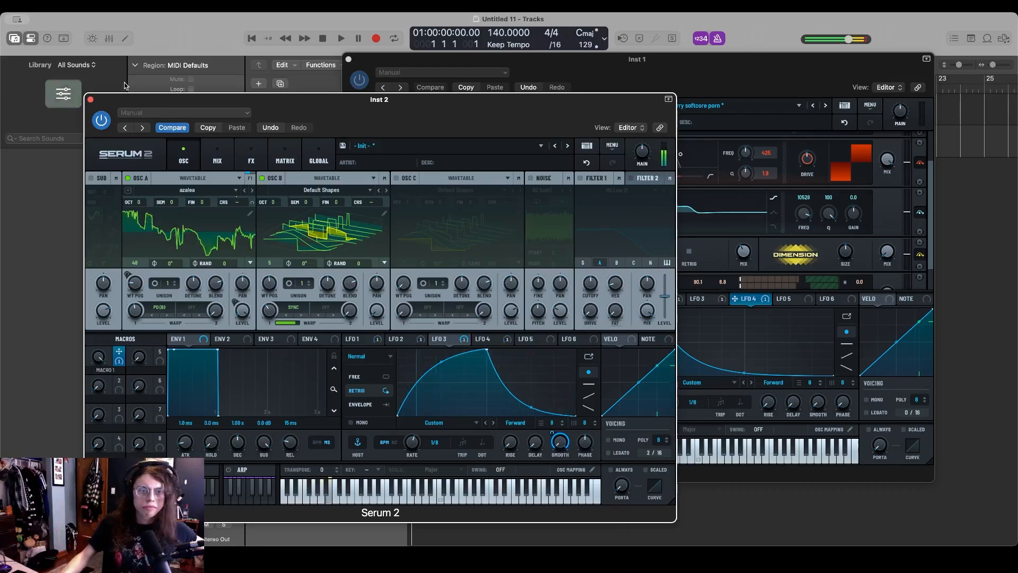
- Add a Hyper/Dimension and a Compressor below the equalizer in Inst 2's effects chain
click(257, 153)
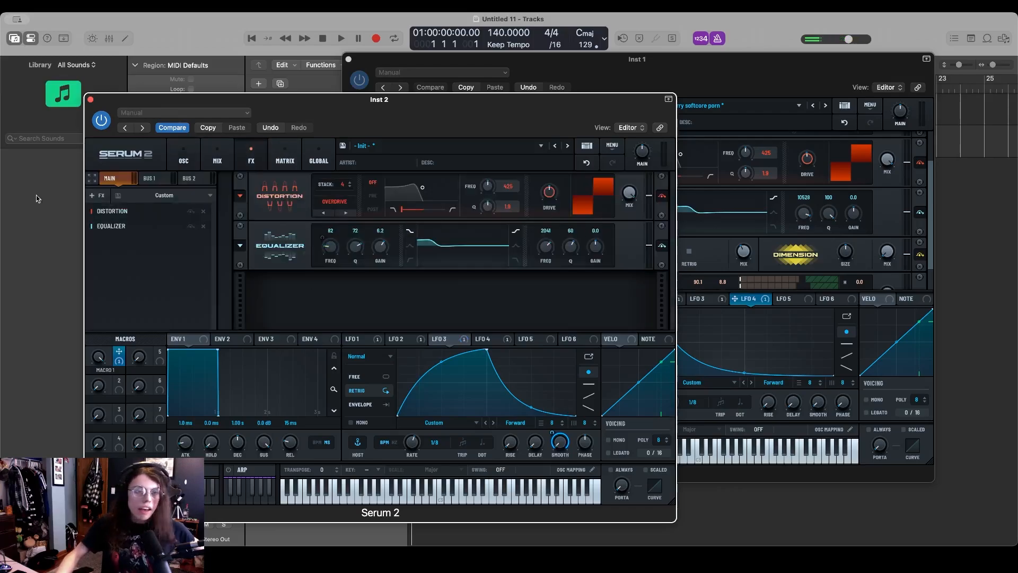
click(117, 312)
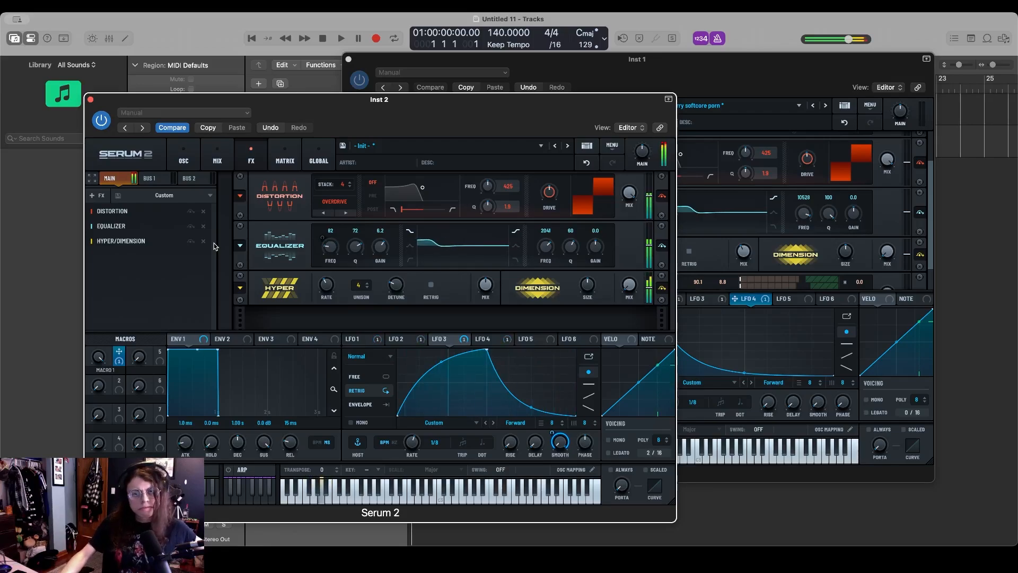
click(97, 201)
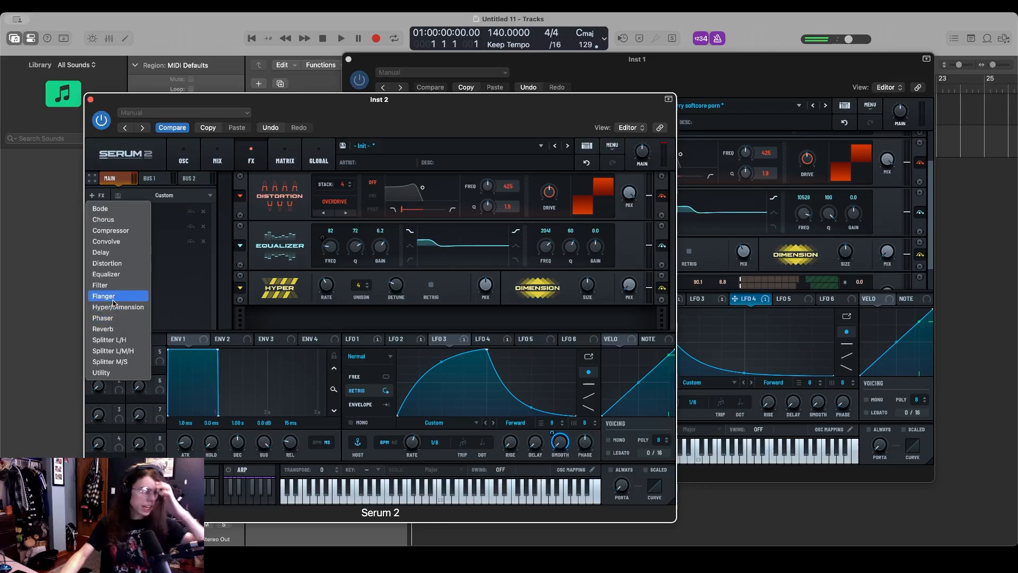
click(118, 232)
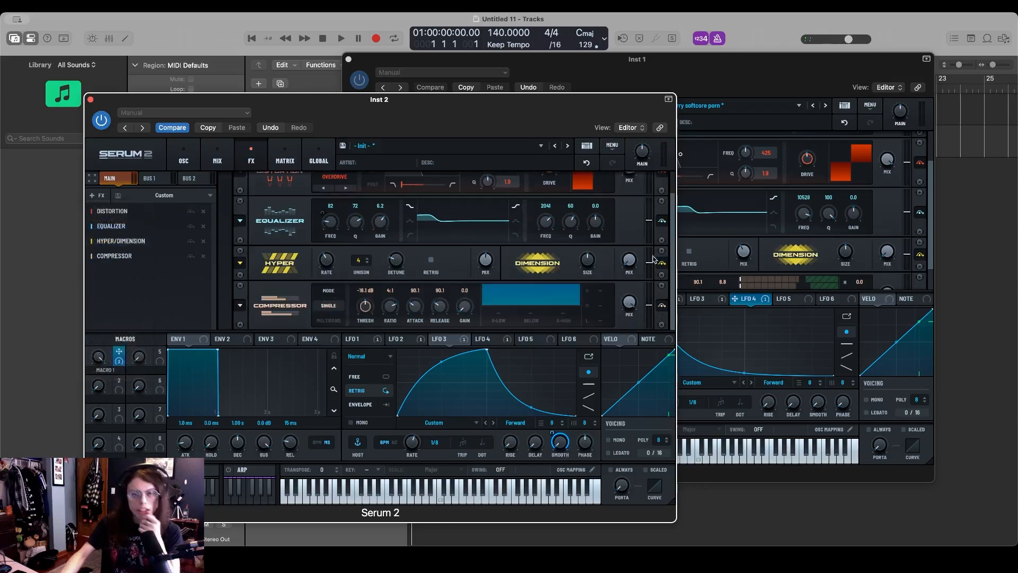
- Switch Inst 2's compressor to Multiband with a gain of 8.7 dB and a threshold of -14.2 dB, using Inst 1 as reference
click(329, 320)
drag(457, 316, 460, 281)
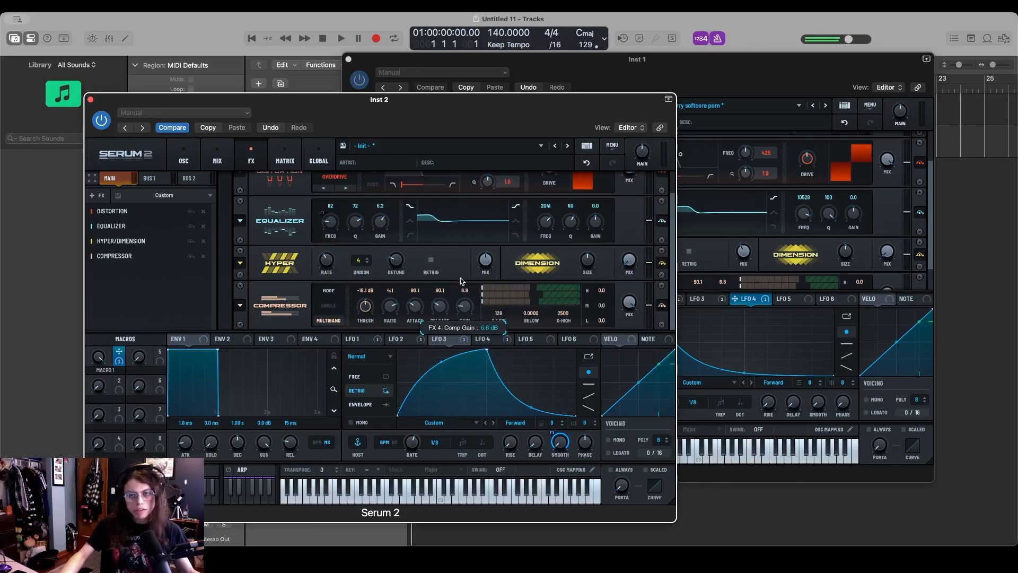
drag(459, 275, 459, 274)
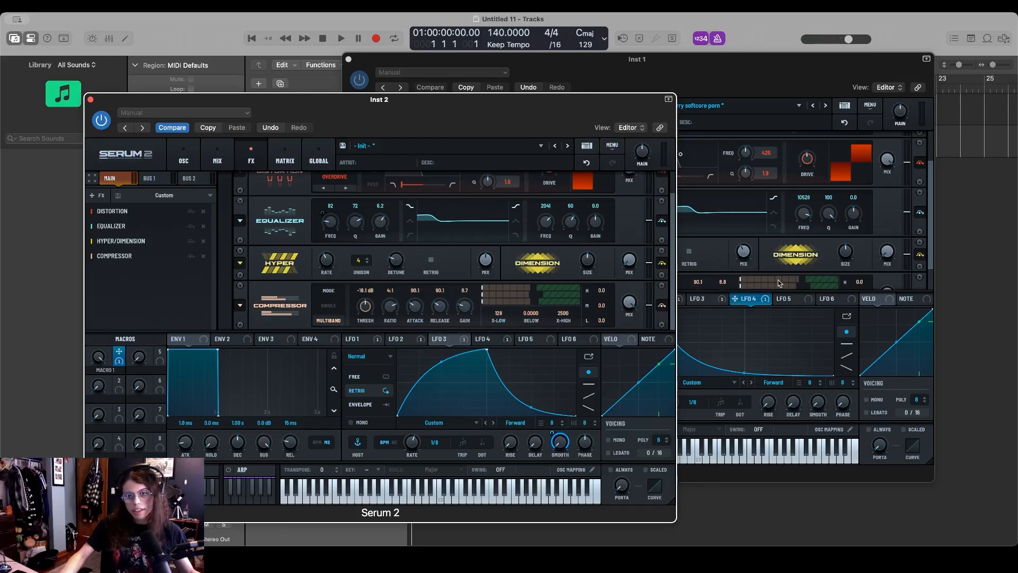
drag(788, 87, 853, 103)
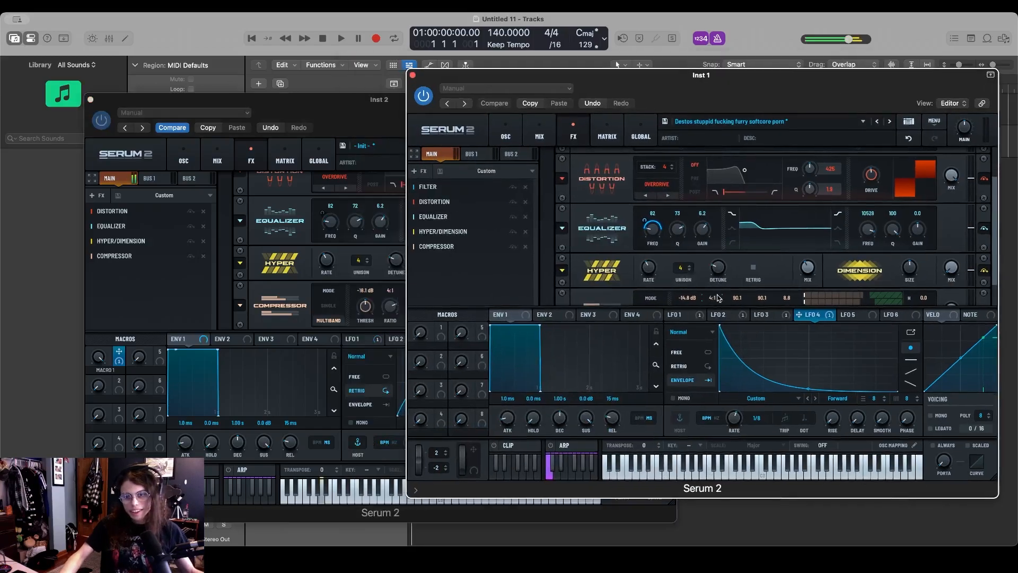
click(392, 124)
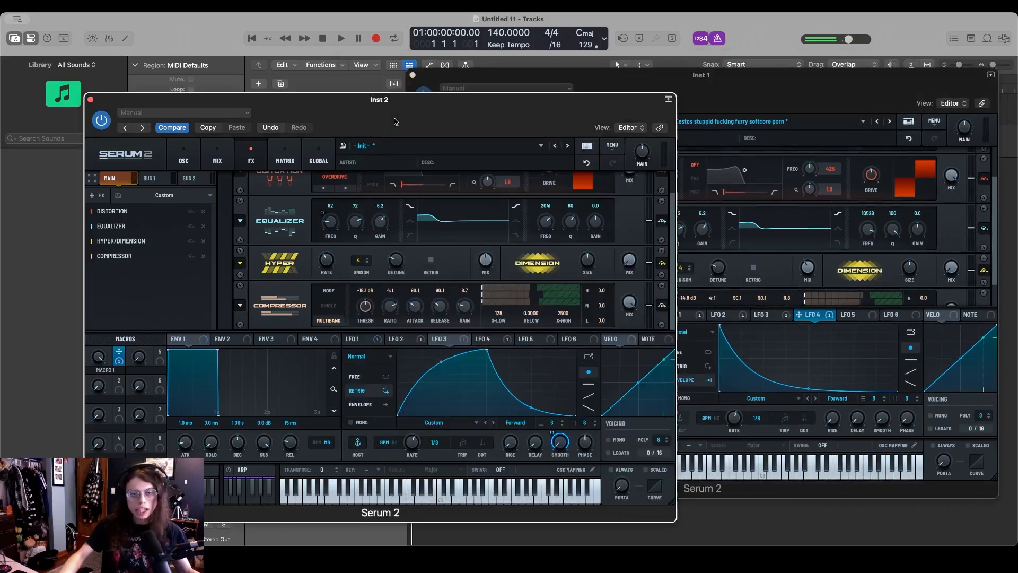
drag(362, 314, 366, 313)
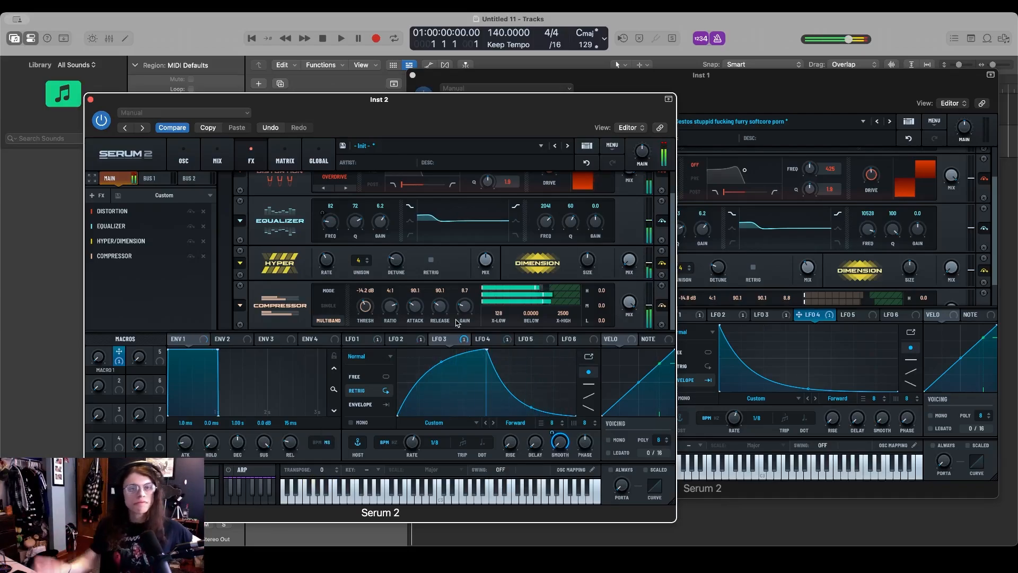
- Add a Filter to the end of Inst 2's effects chain and set its type to Combs
click(98, 195)
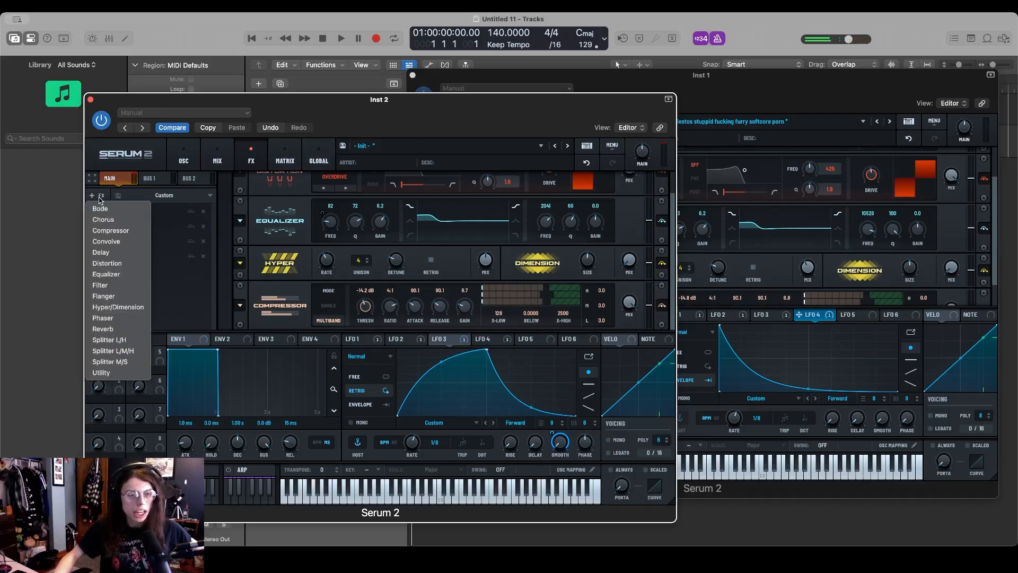
click(115, 287)
click(341, 302)
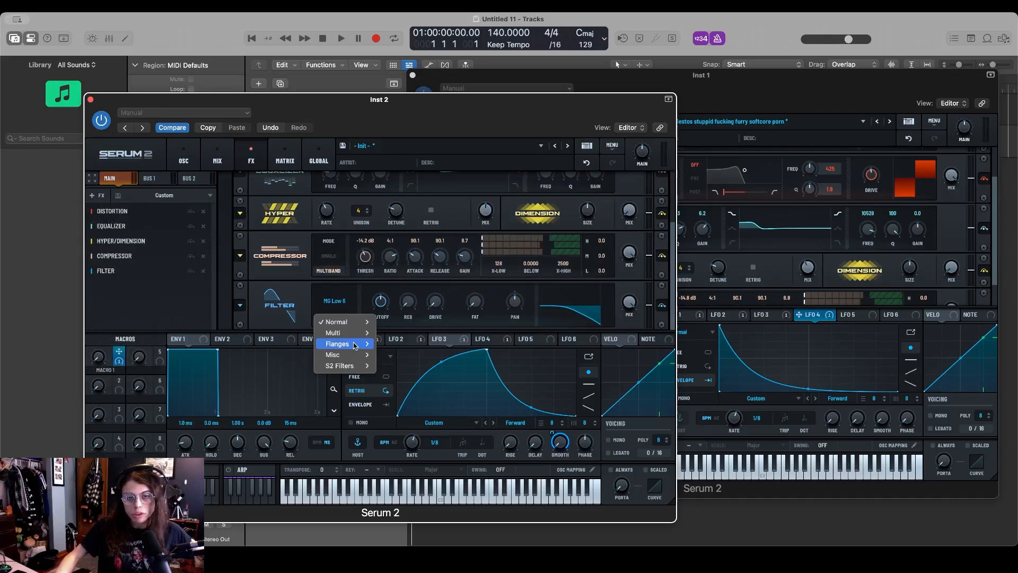
mouse_move(350, 354)
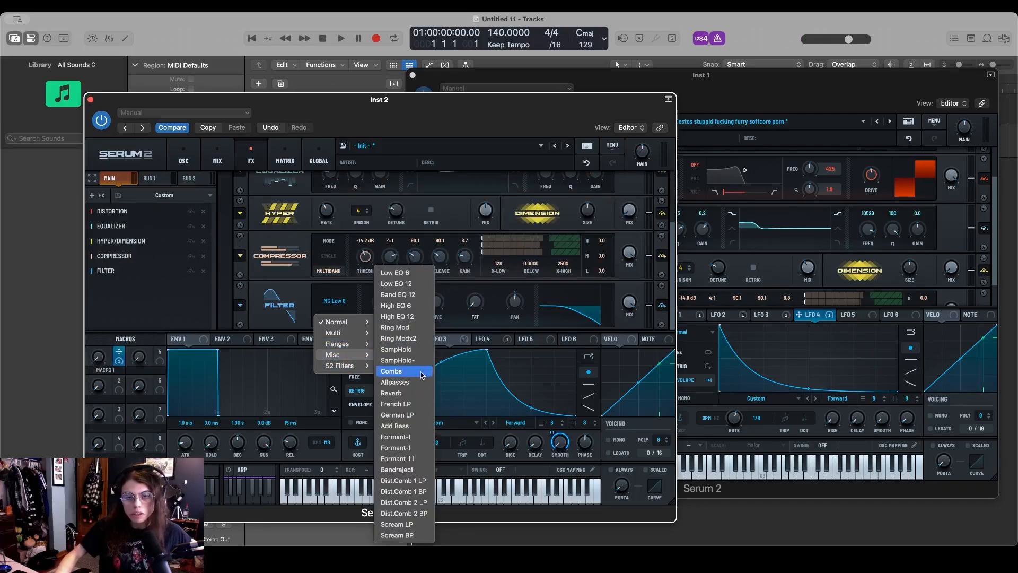
click(422, 372)
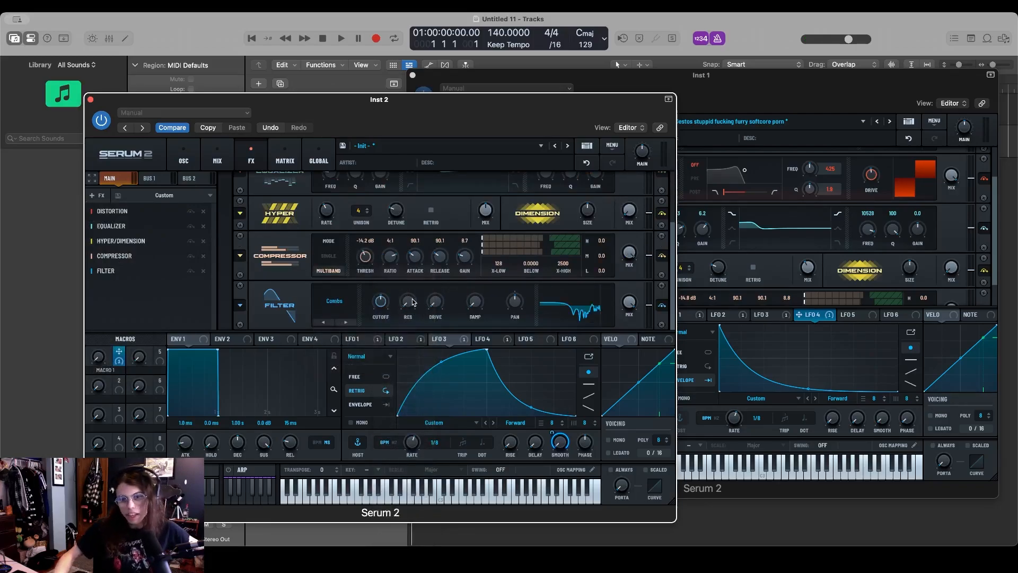
- Bring Inst 1 forward and examine the filter at the start of its effects chain
click(775, 125)
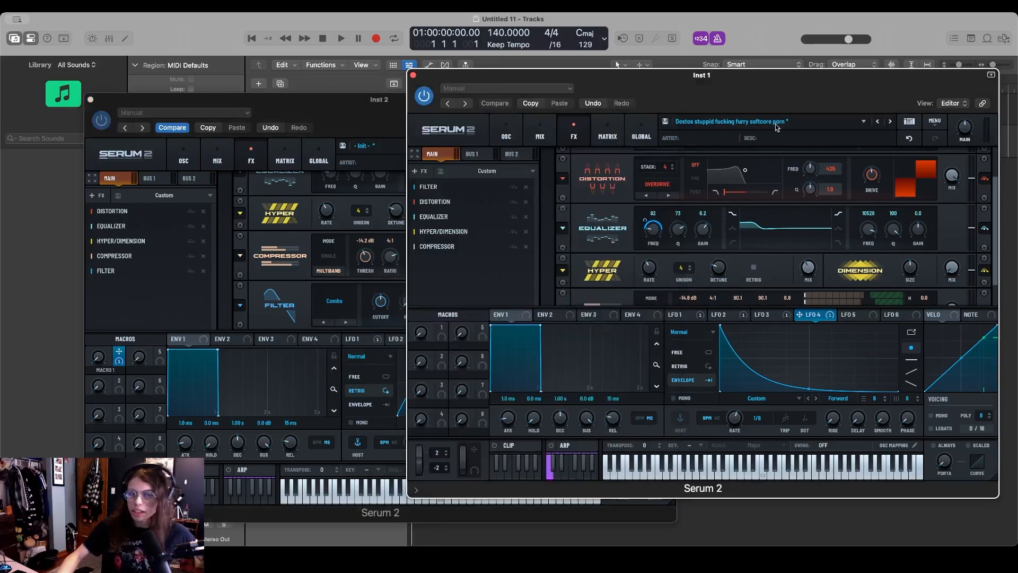
scroll(986, 203, up, 2)
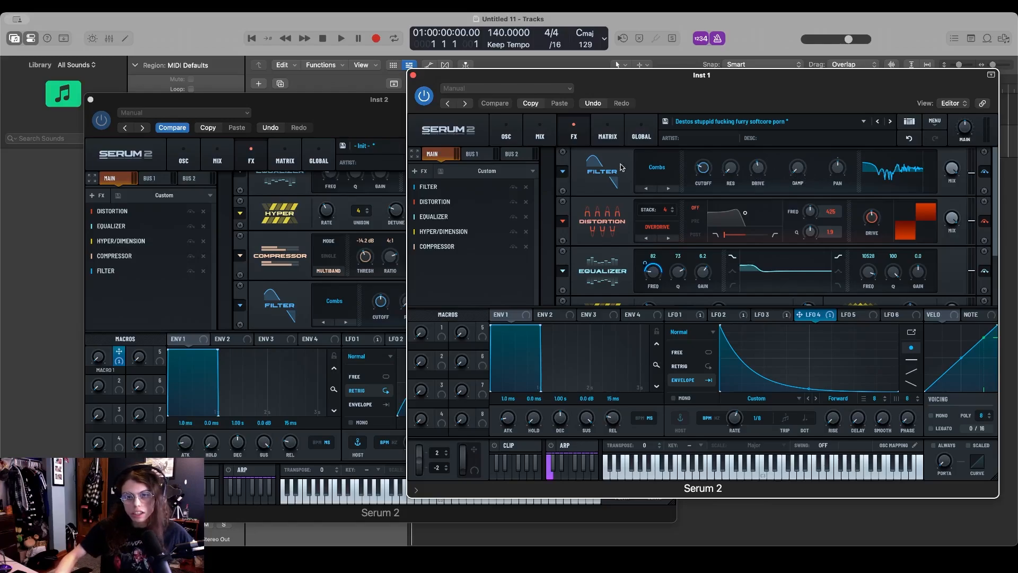
right_click(674, 166)
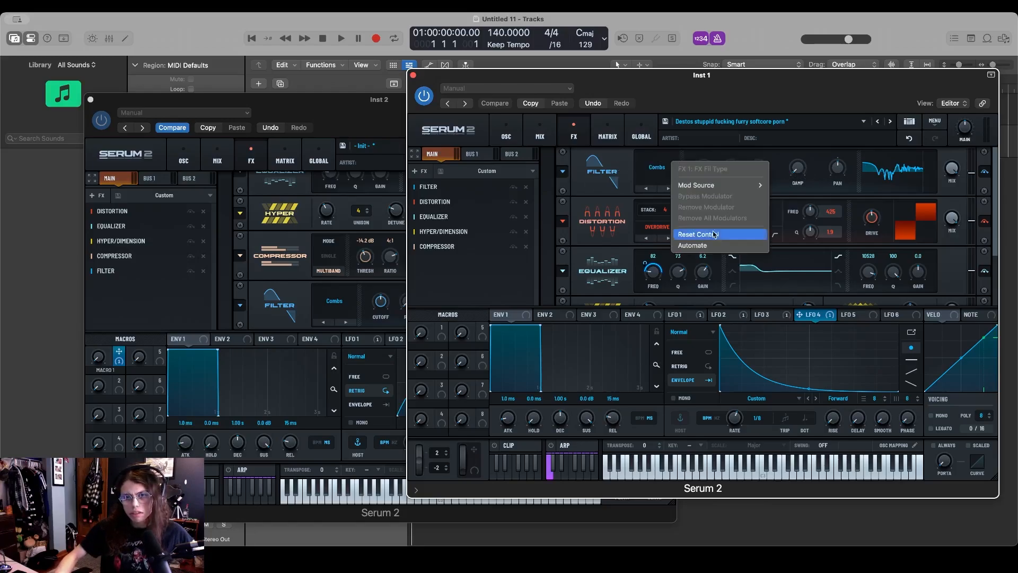
click(604, 171)
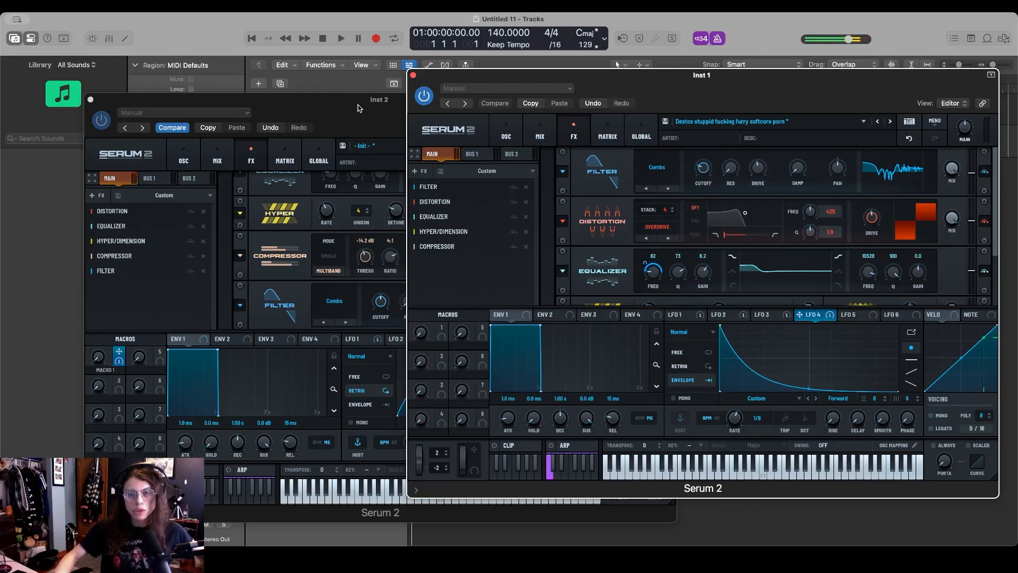
- Raise the drive of Inst 2's Combs filter and move the filter to the start of the effects chain
drag(358, 108, 330, 82)
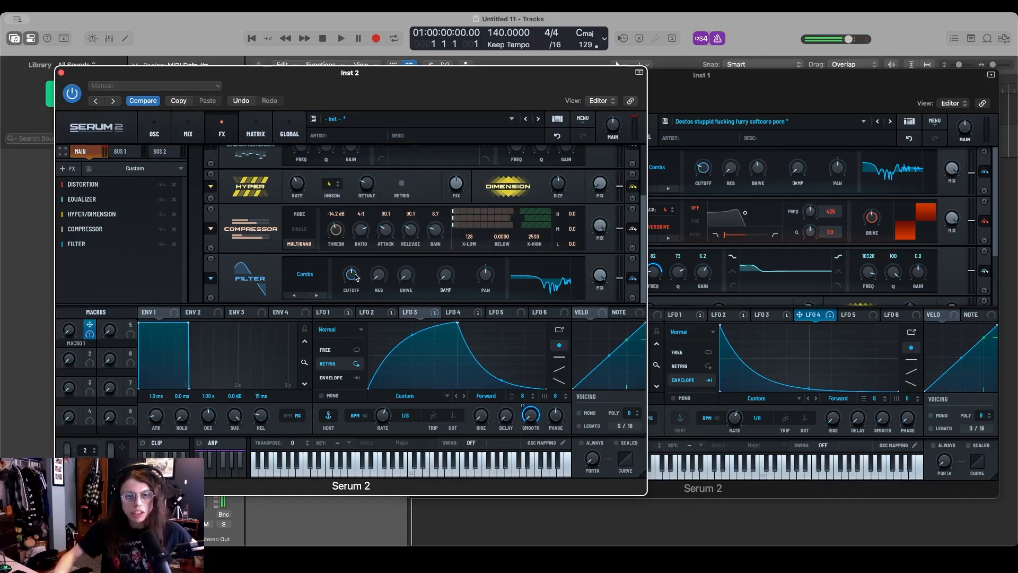
drag(404, 274, 402, 219)
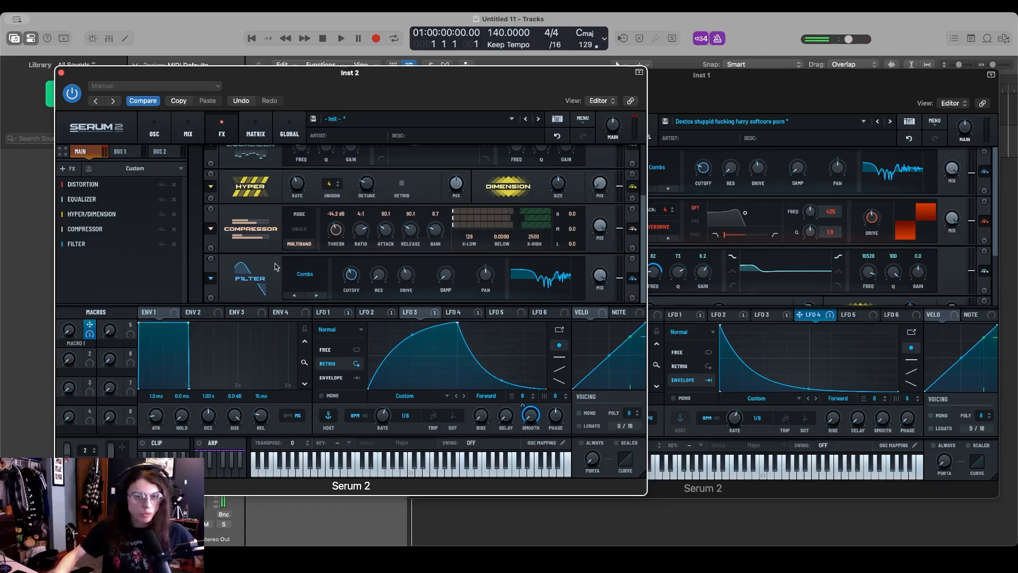
drag(131, 247, 132, 179)
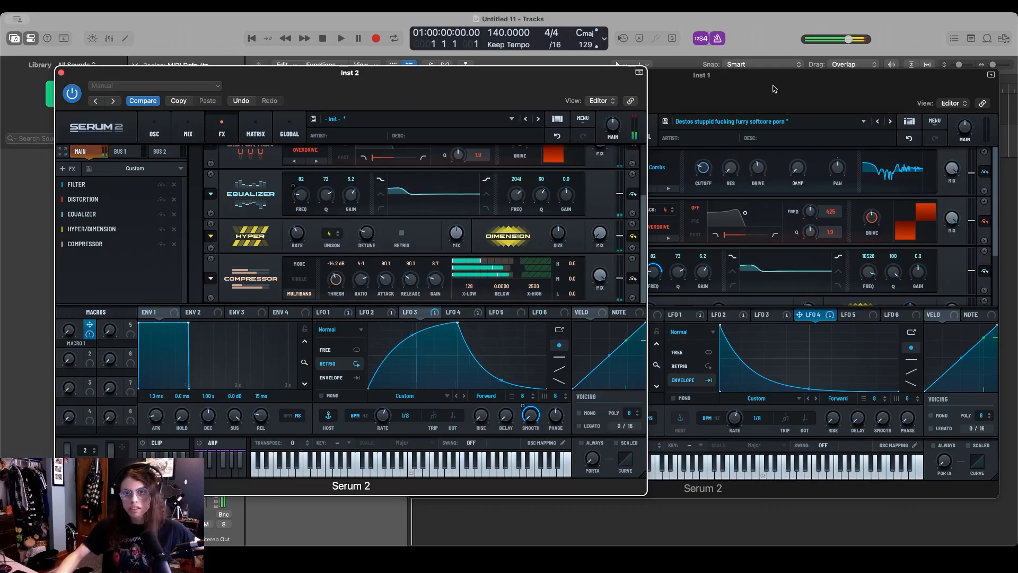
- Audition the Inst 1 and Inst 2 tracks in turn and arrange their Serum 2 windows side by side
drag(571, 97, 488, 375)
click(338, 102)
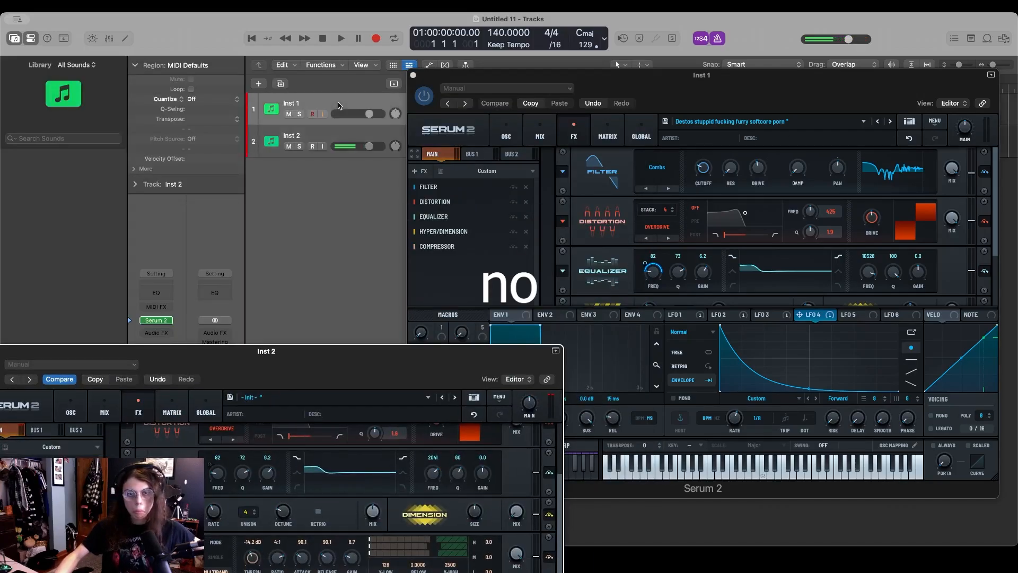
click(341, 135)
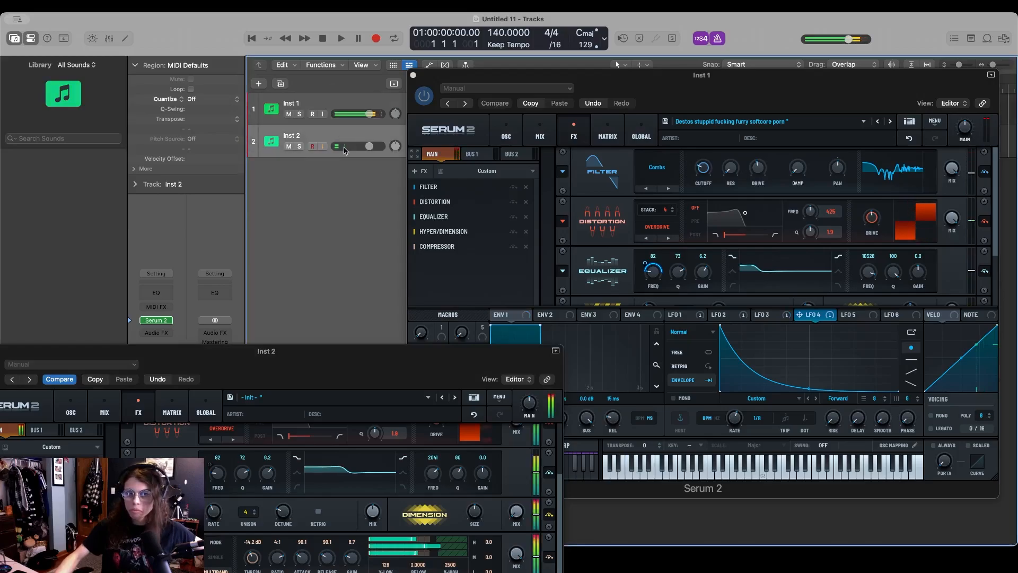
click(333, 393)
drag(345, 368, 368, 112)
click(728, 79)
drag(728, 79, 757, 103)
drag(395, 105, 370, 104)
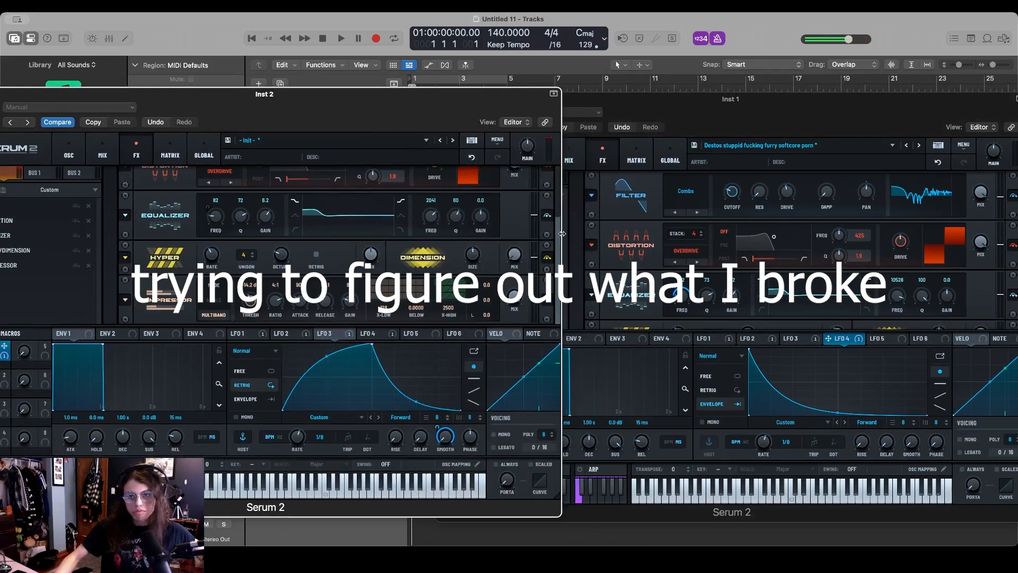
- Compare the effects chains of Inst 1 and Inst 2 from the filter down to the compressor
drag(557, 231, 558, 182)
drag(867, 107, 862, 99)
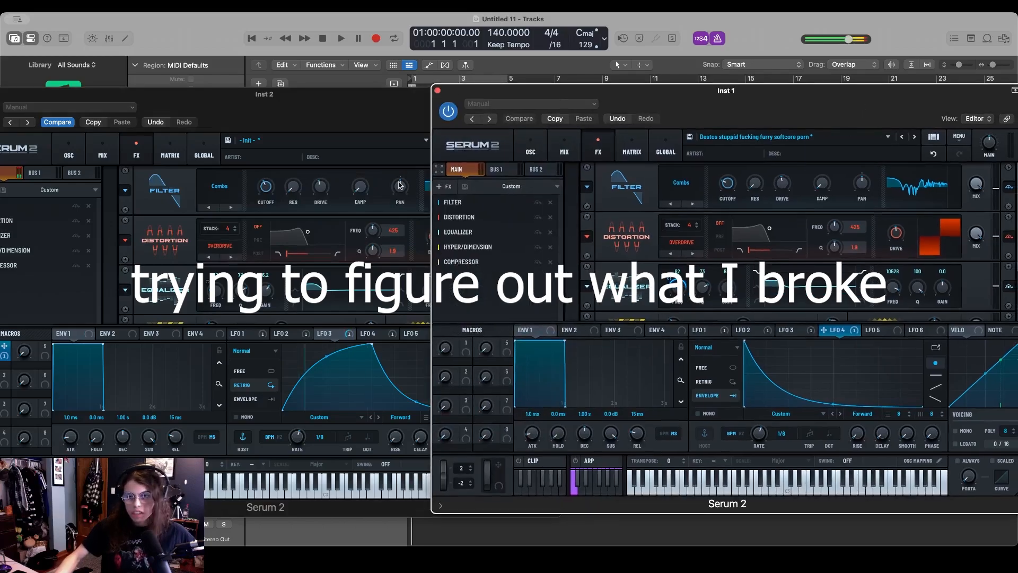
scroll(949, 234, down, 5)
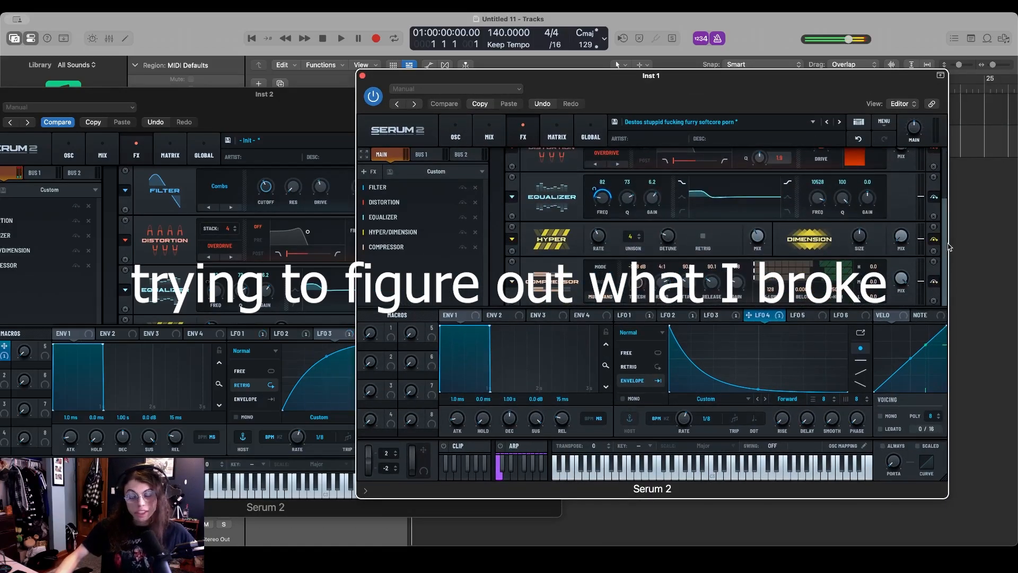
scroll(947, 212, up, 5)
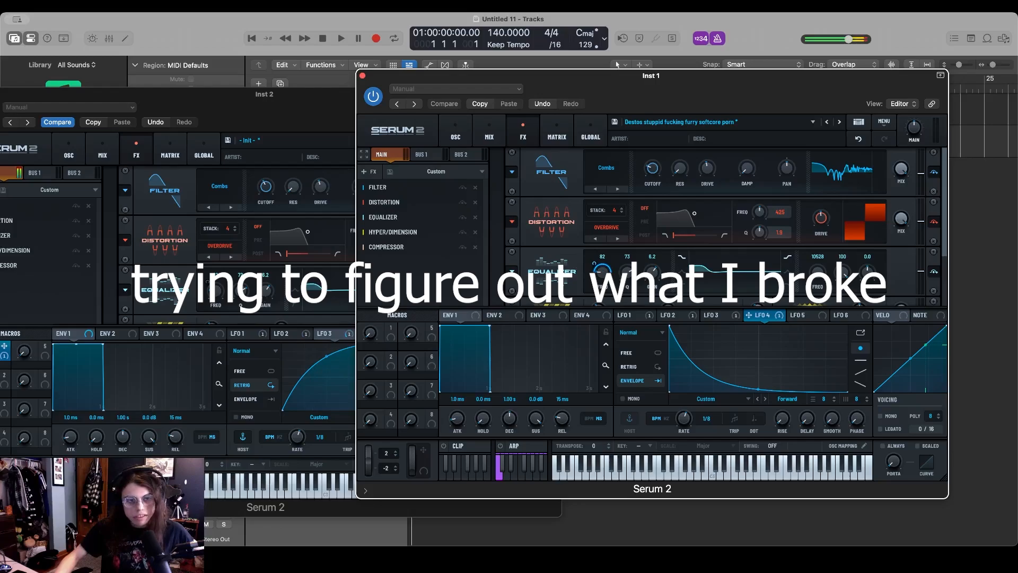
drag(343, 91, 337, 234)
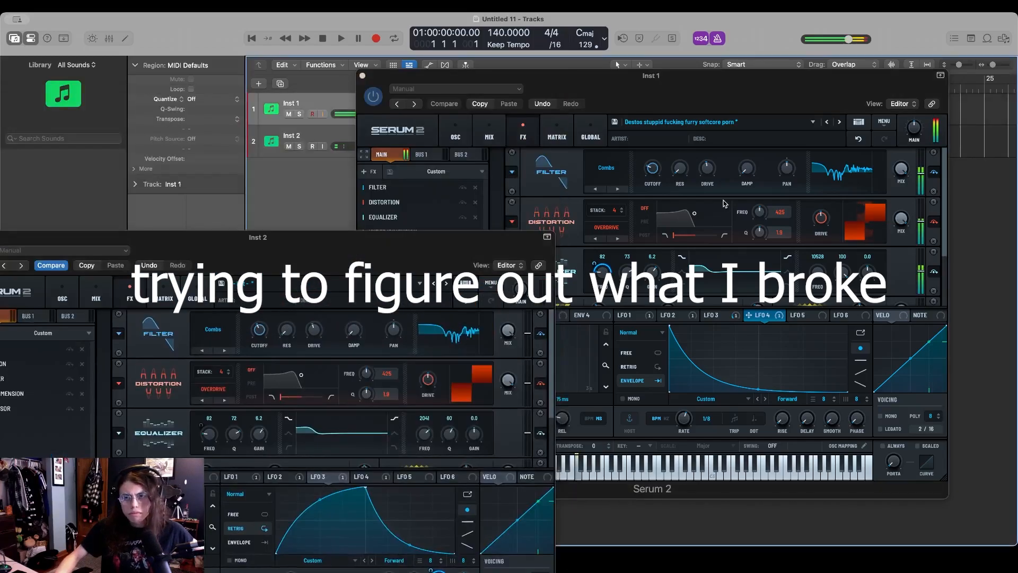
- Show the oscillators of both Inst 1 and Inst 2 and compare their settings
click(464, 137)
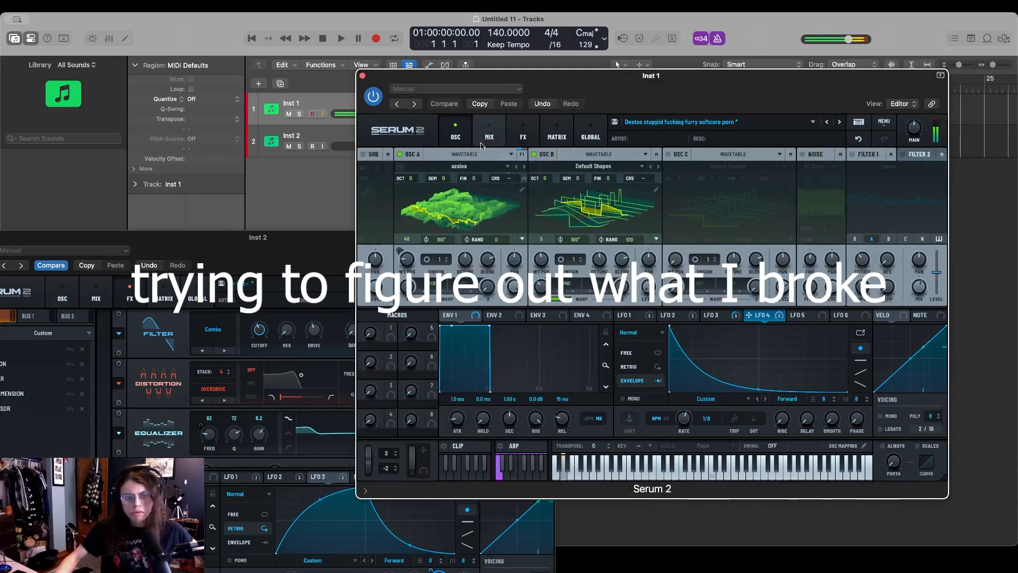
drag(212, 237, 310, 189)
click(194, 213)
click(178, 326)
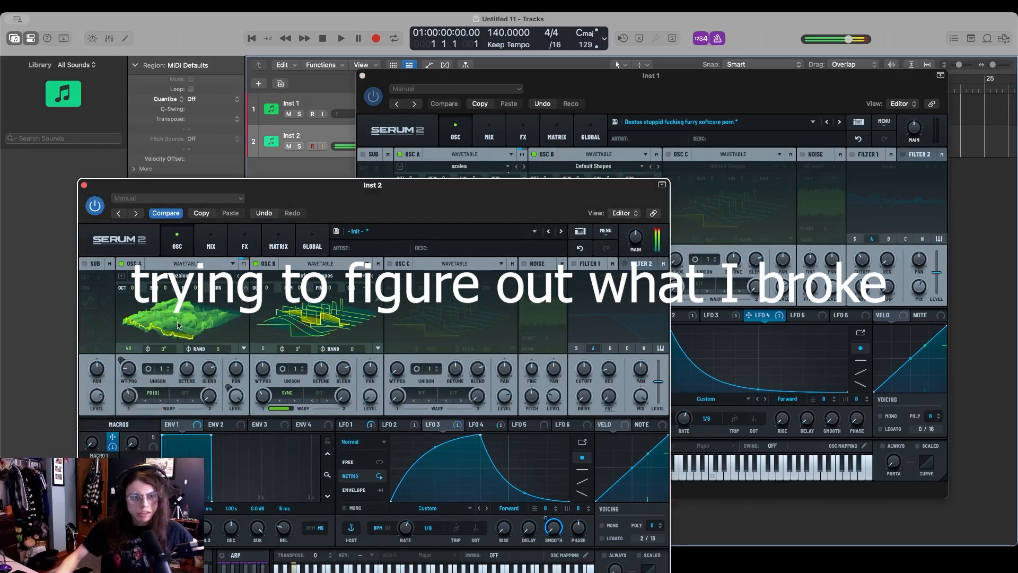
- Set the cutoff of Inst 2's effects filter to 67 Hz and close the Inst 1 plugin window
click(244, 242)
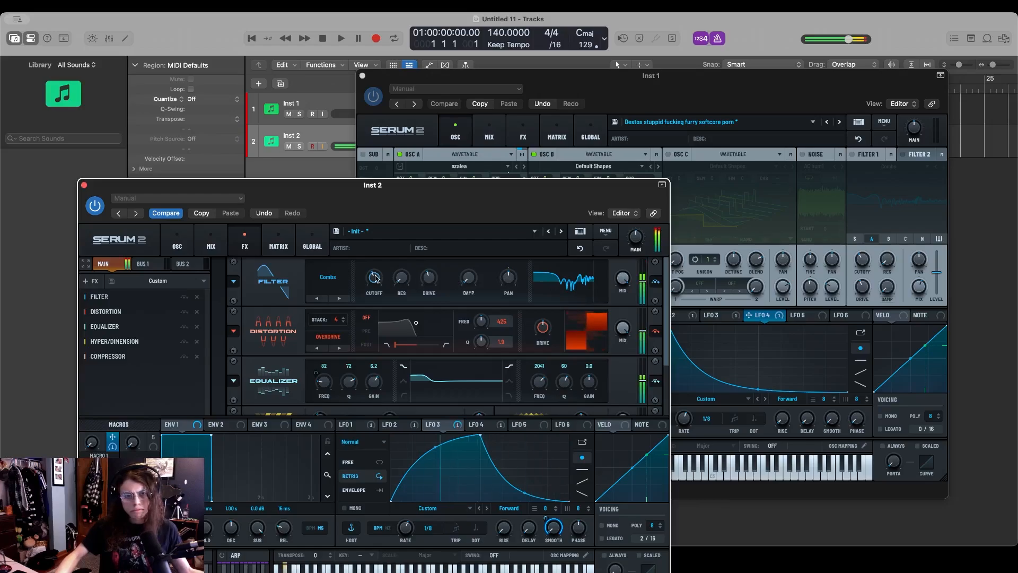
drag(374, 278, 374, 297)
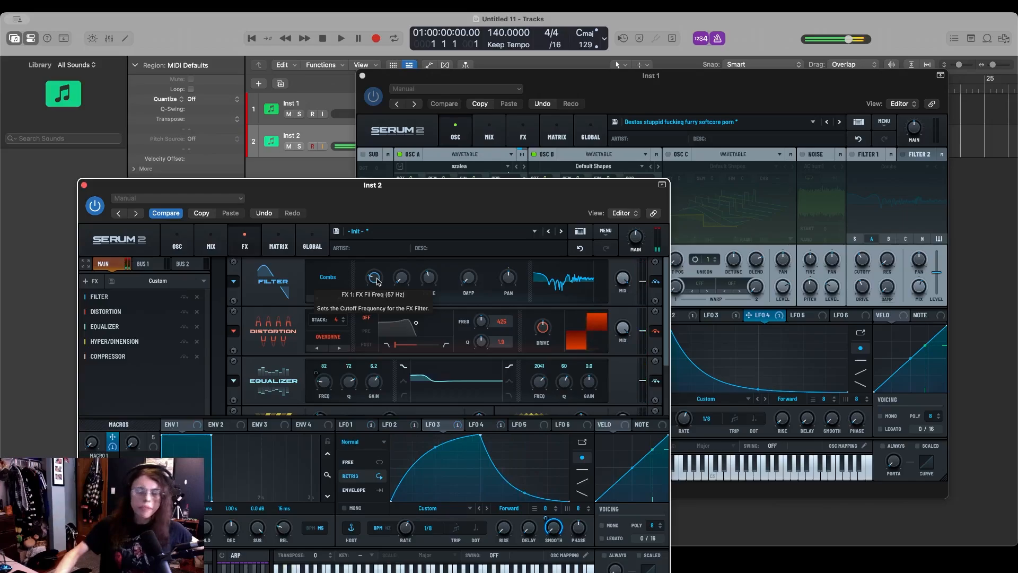
click(363, 76)
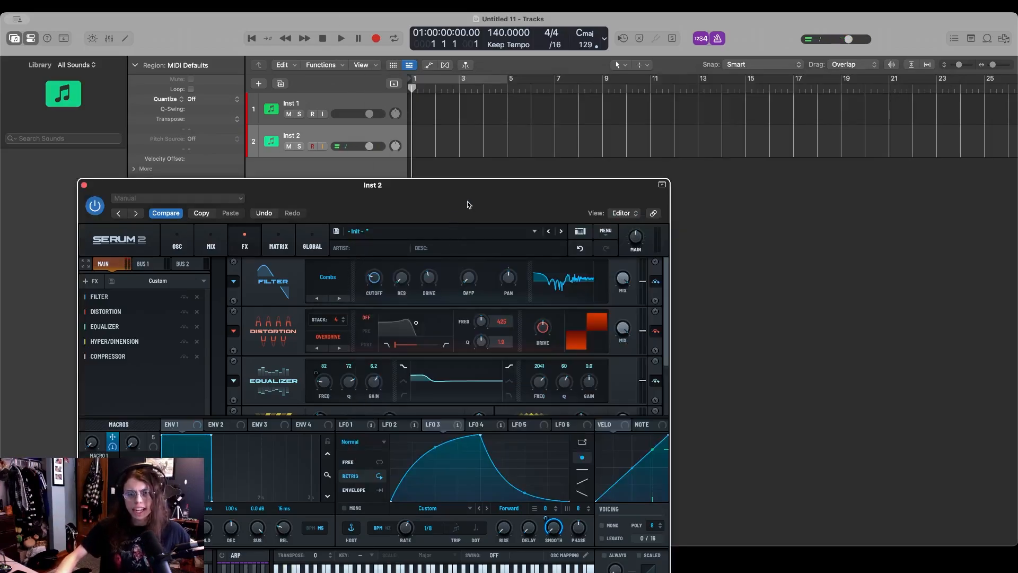
drag(466, 204, 634, 95)
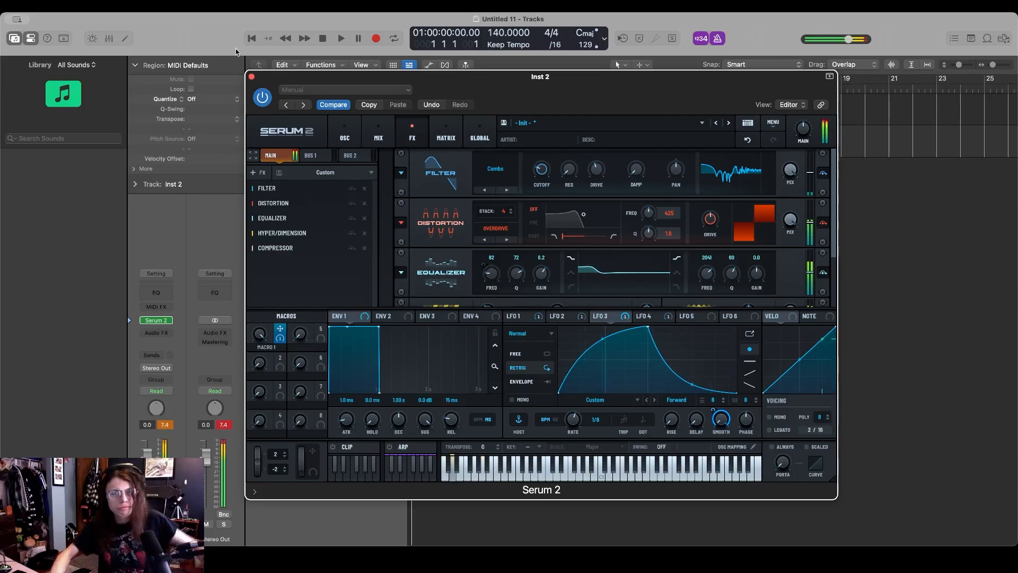
- Assign Macro 2 to the effects filter's cutoff and test it by turning the macro up and back down
drag(280, 358, 541, 170)
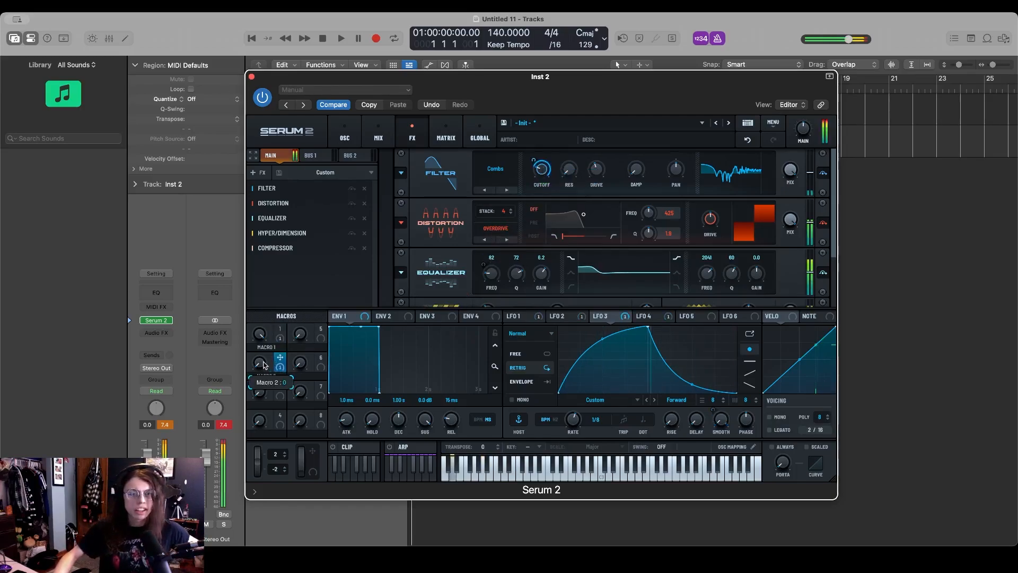
drag(264, 365, 266, 350)
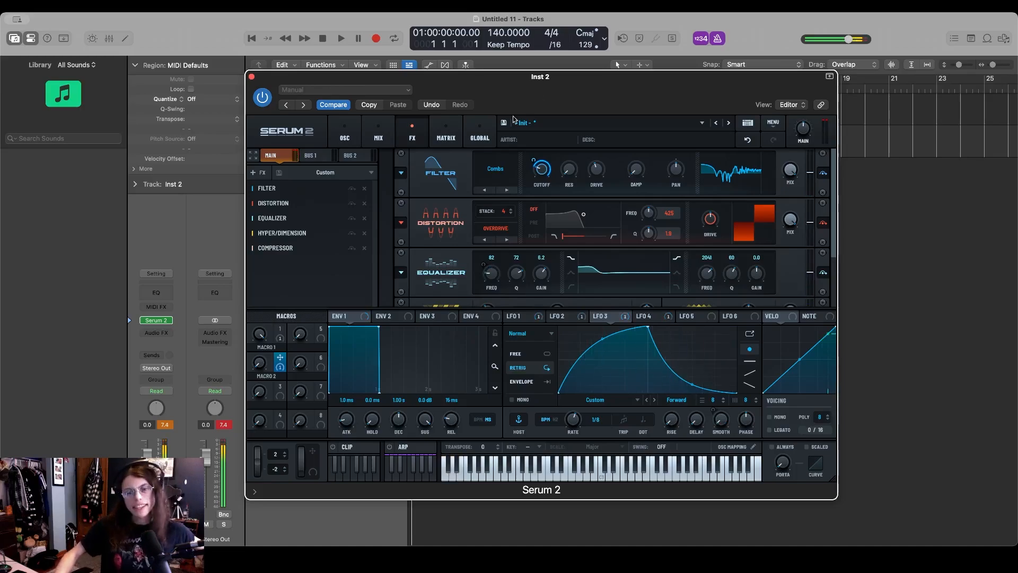
drag(265, 361, 268, 288)
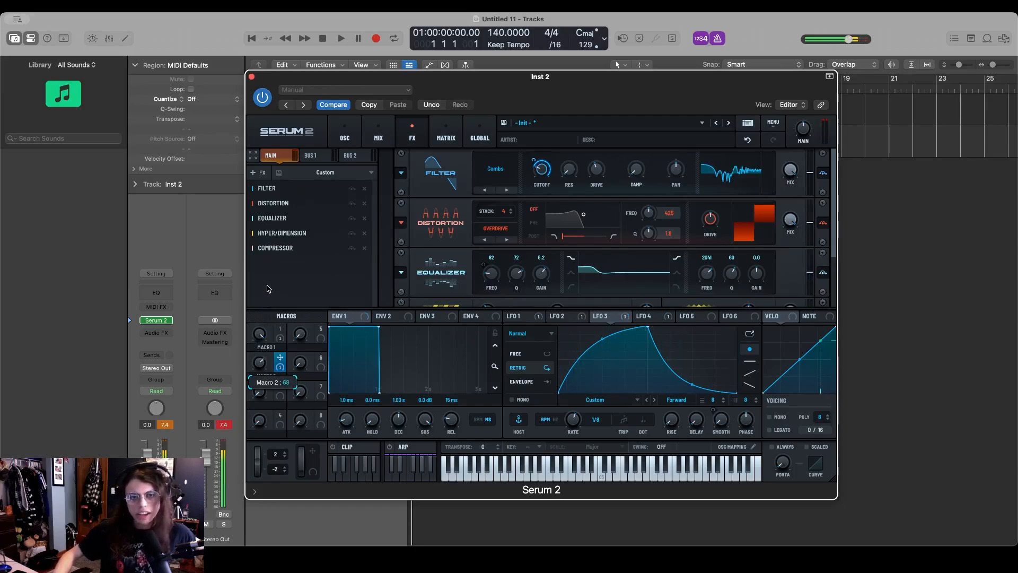
drag(275, 243, 237, 356)
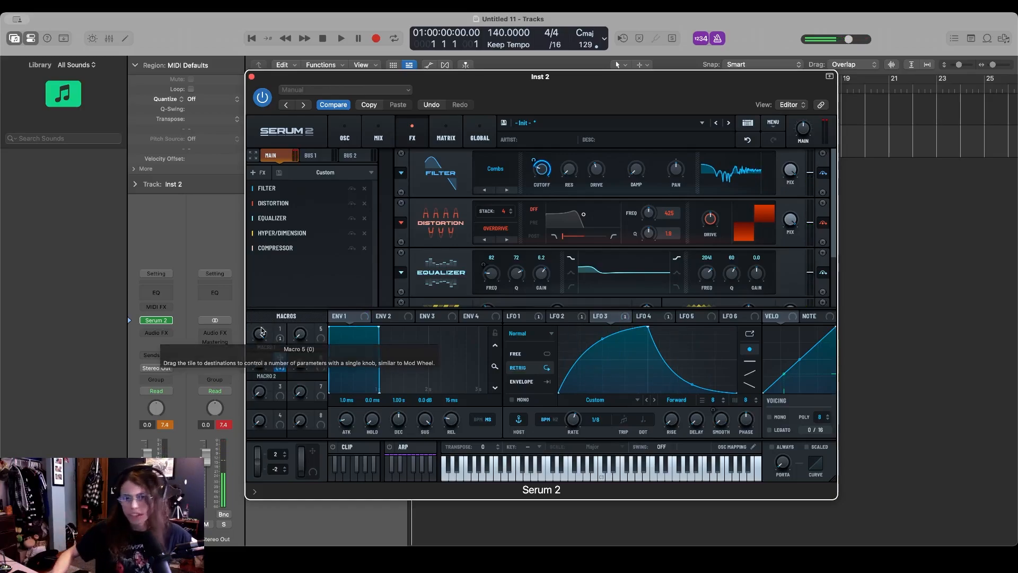
drag(837, 205, 832, 154)
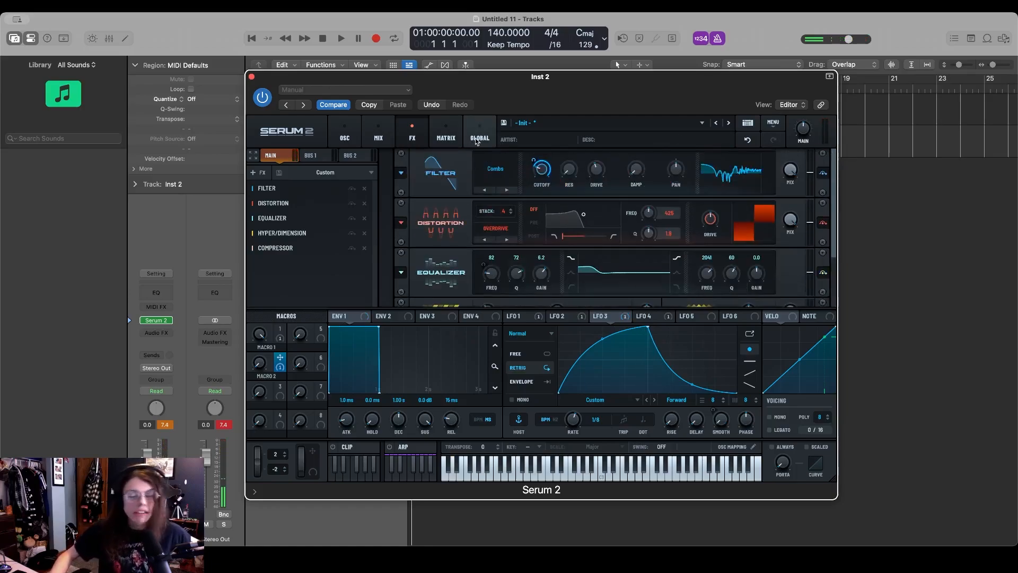
- Save the Inst 2 sound in the User presets folder as "preset for production tutorial"
click(346, 133)
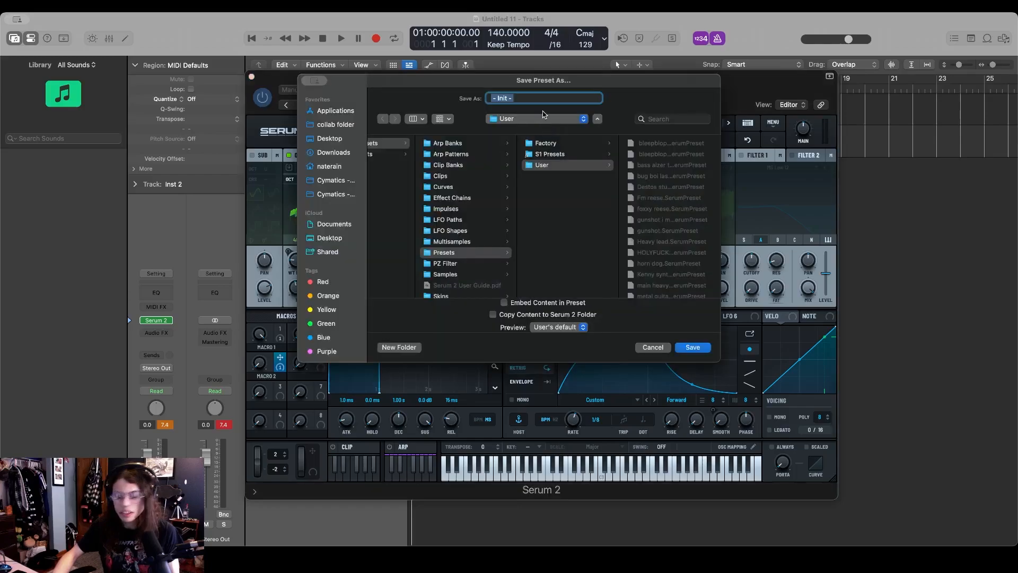
key(BackSpace)
text(preset for production)
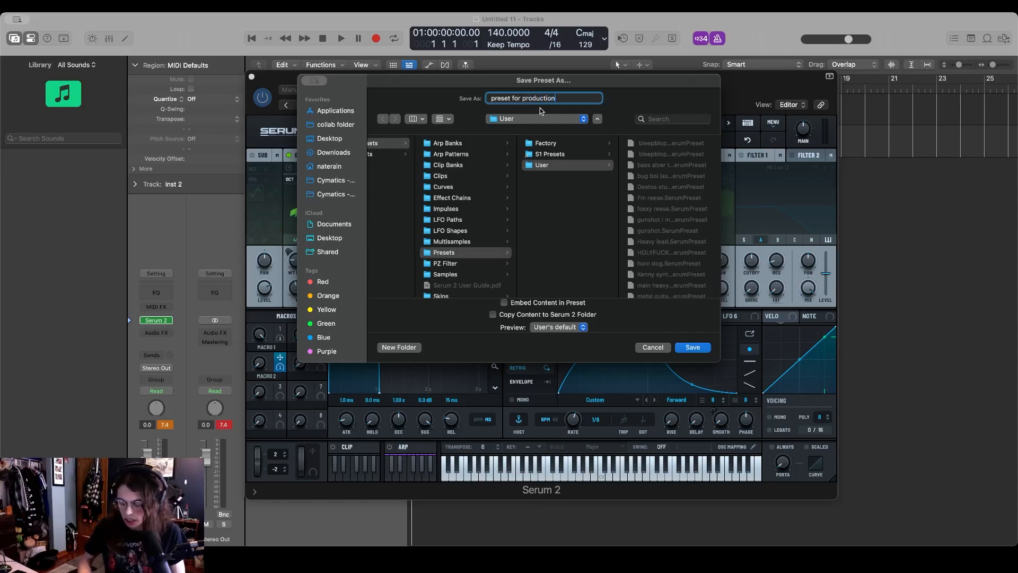
key(BackSpace)
text(tutorial)
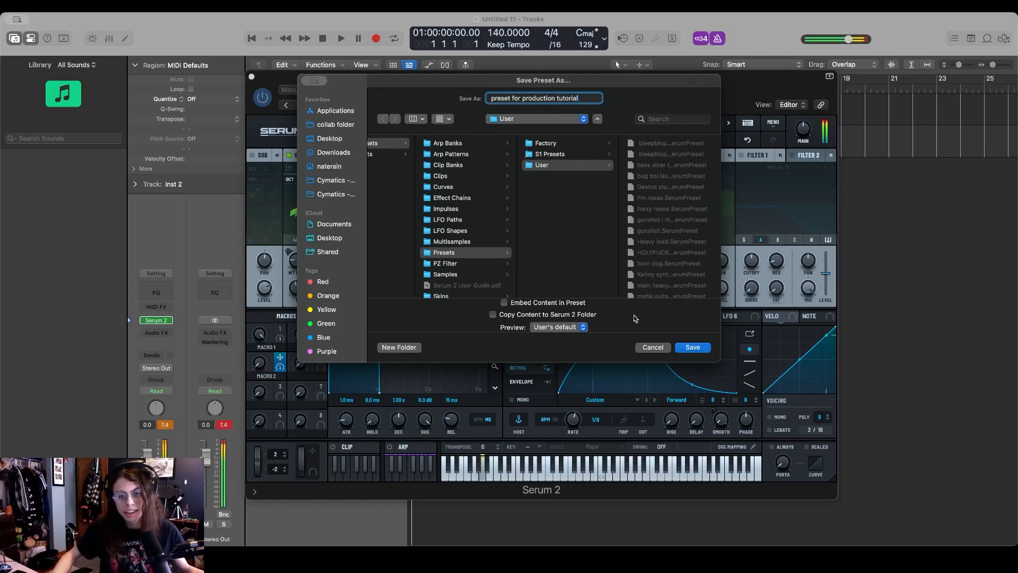
click(692, 349)
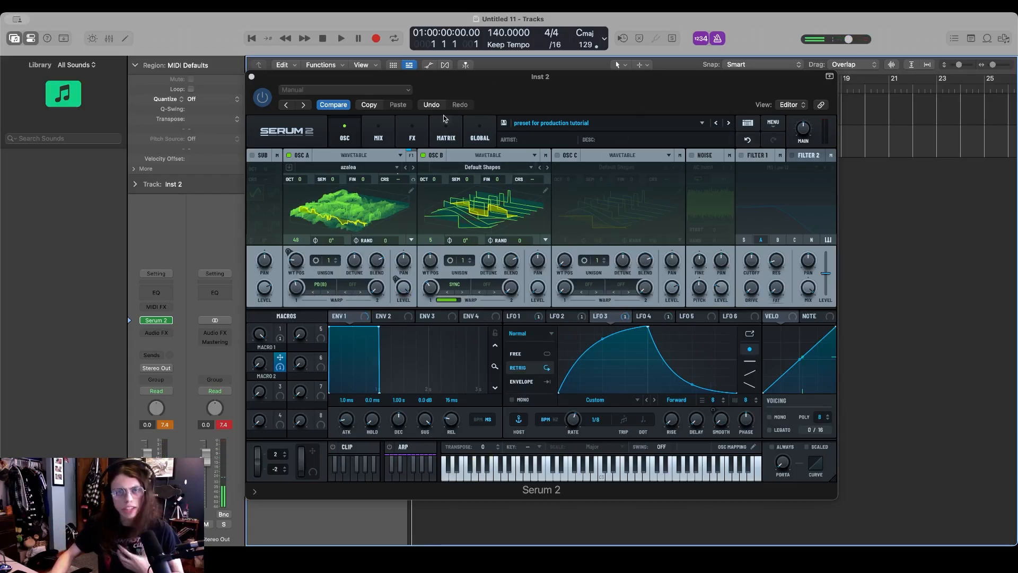
- Look over the saved preset's modulation matrix, effects chain and Serum's preset commands
click(440, 139)
click(412, 136)
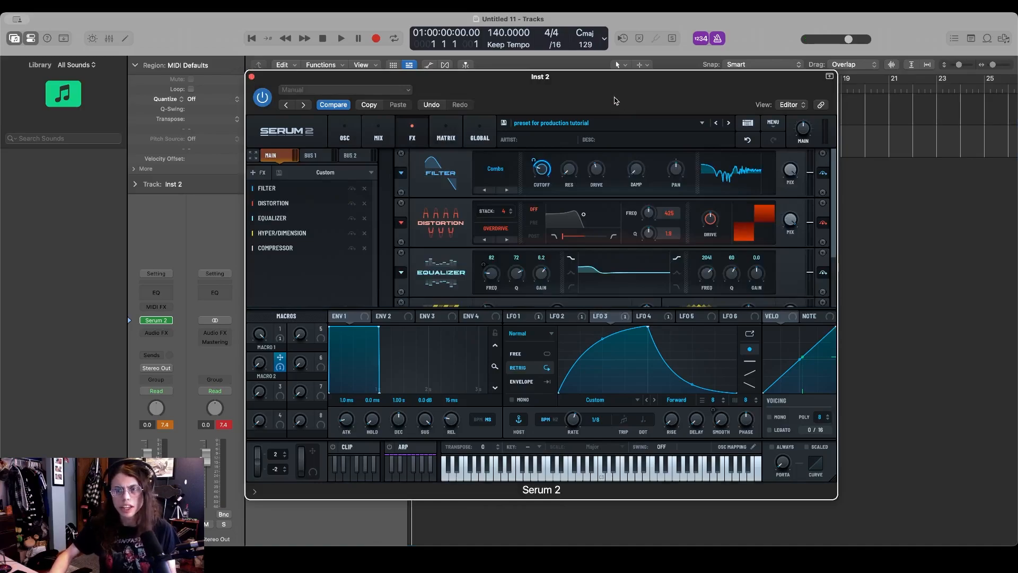
click(773, 121)
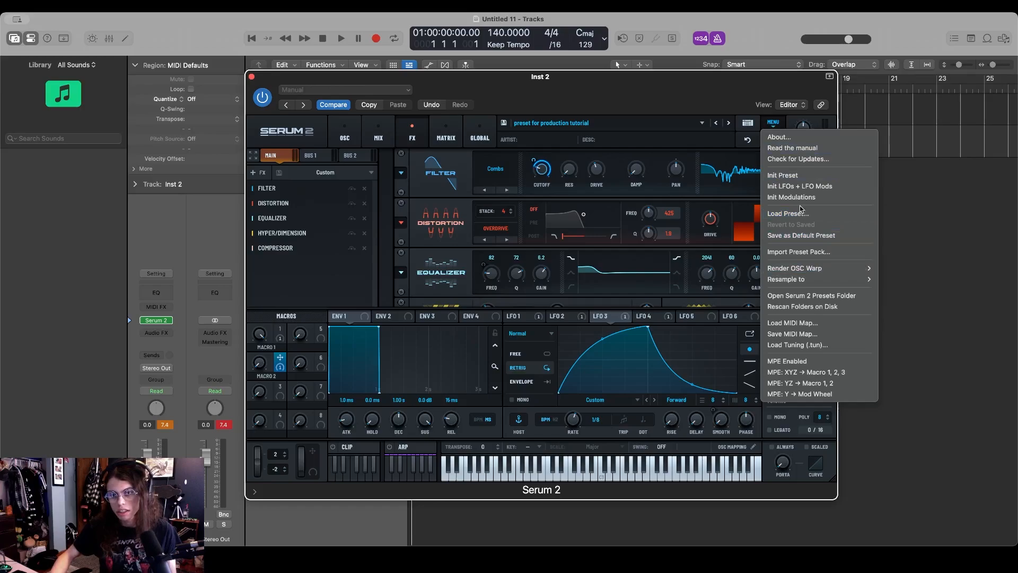
click(680, 87)
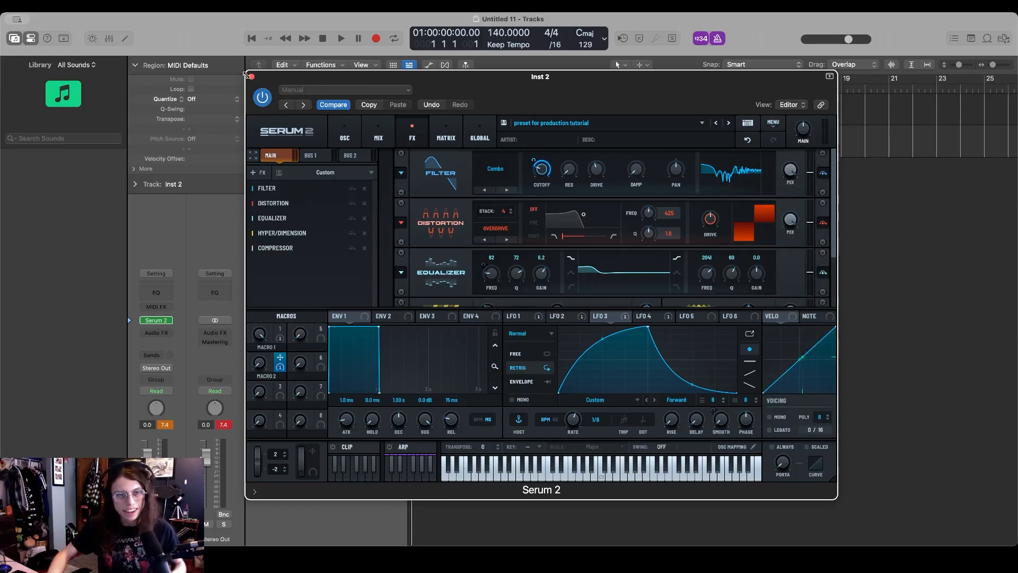
- Close the Inst 2 plugin window and switch to the Aliens project
click(253, 77)
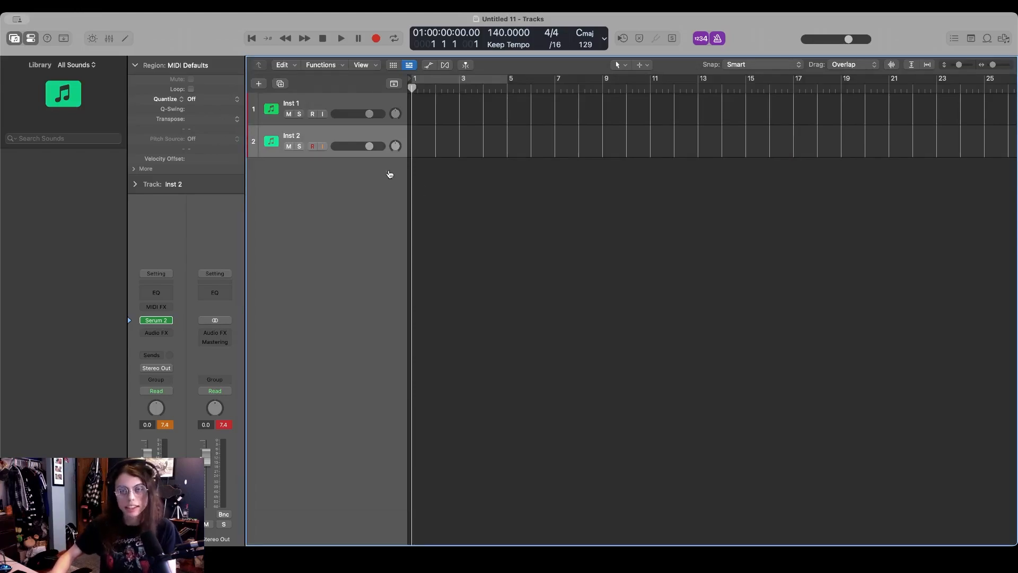
key(super+Tab)
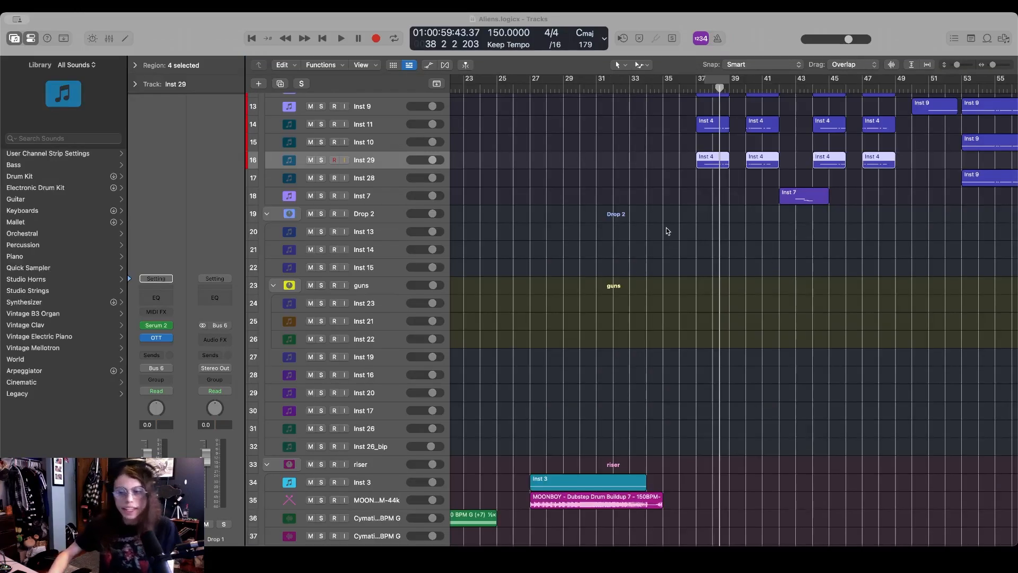
click(665, 227)
- Hide the sound library and place the playhead just before bar 37, where the first Drop 1 regions start
scroll(731, 310, up, 5)
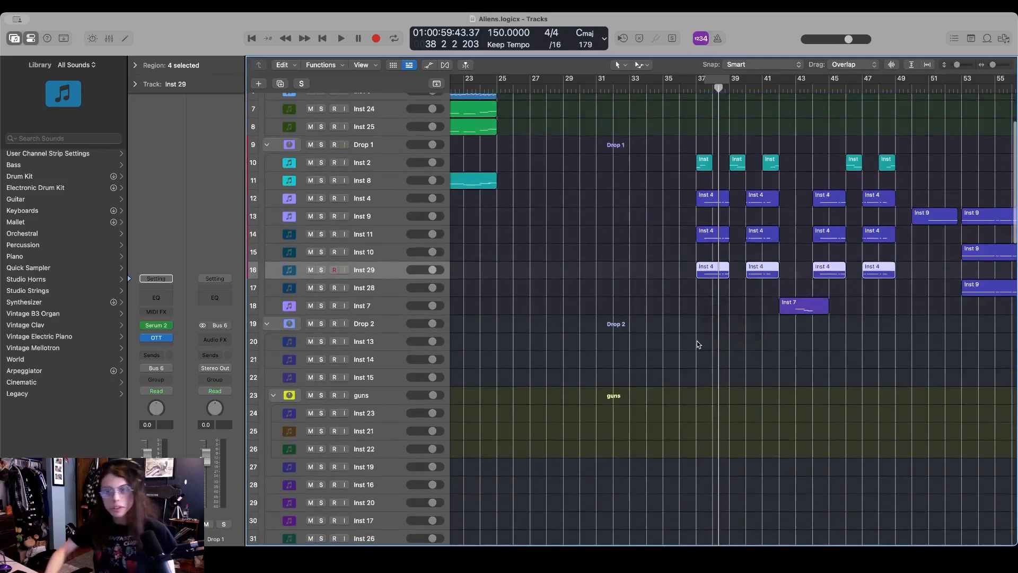
scroll(729, 318, up, 4)
scroll(734, 326, left, 10)
scroll(736, 329, right, 20)
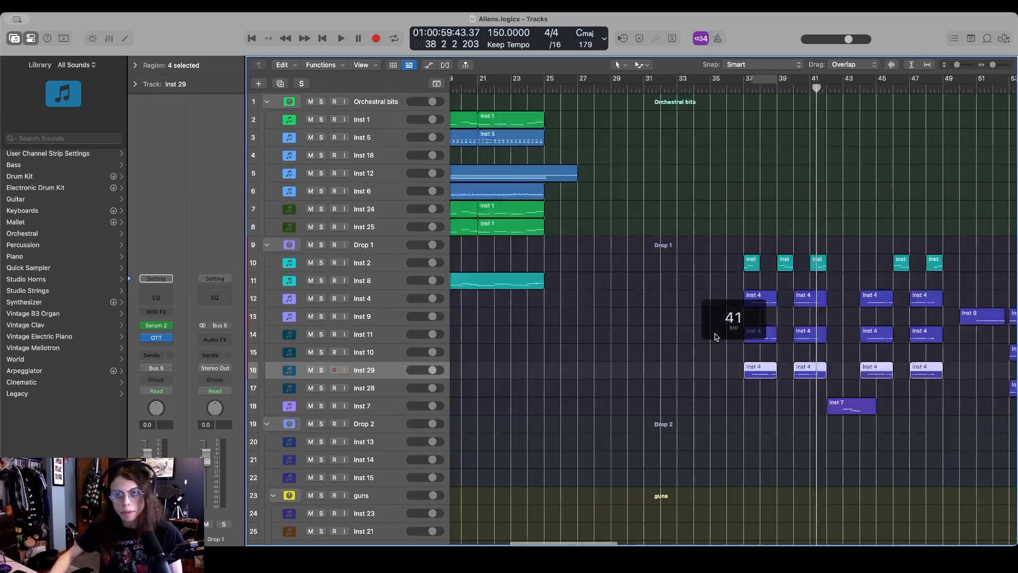
scroll(726, 344, left, 5)
scroll(729, 344, left, 5)
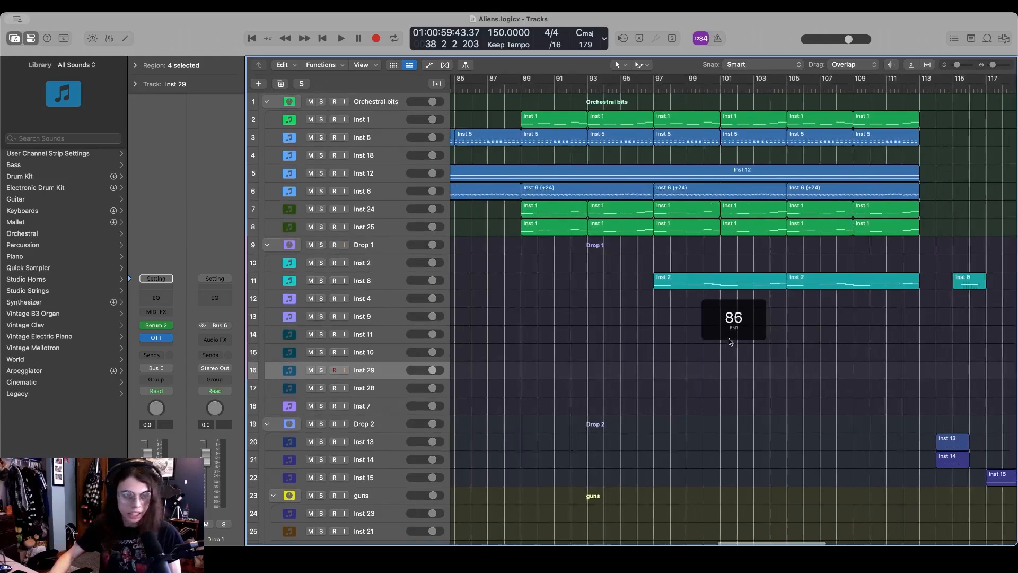
key(y)
scroll(815, 317, left, 12)
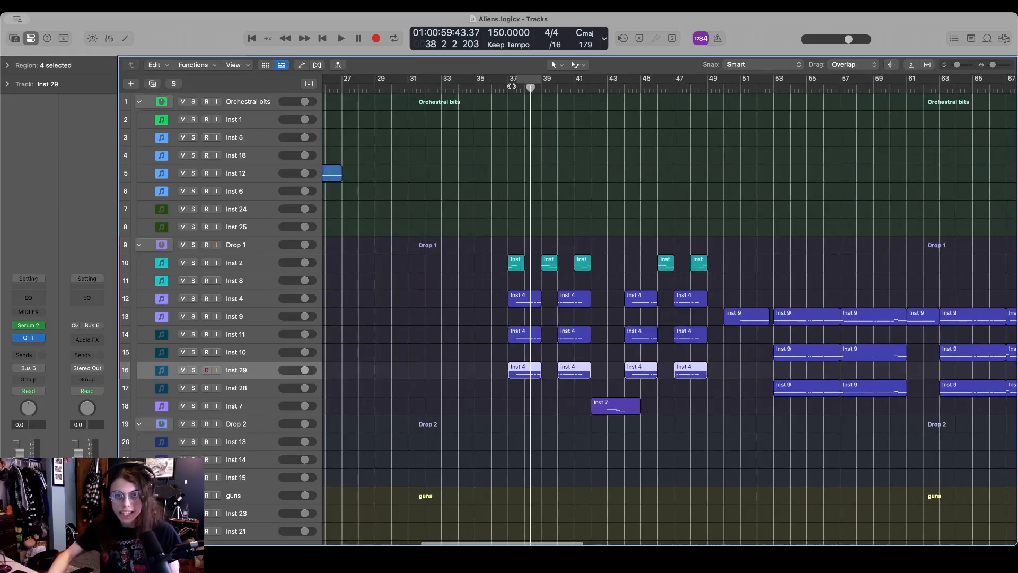
click(507, 94)
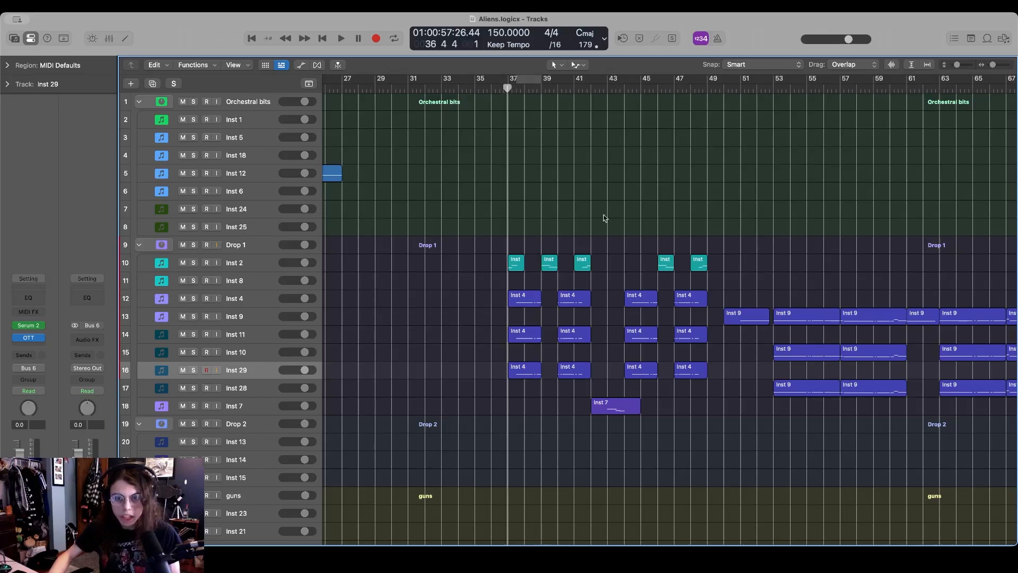
- Look over the Aliens arrangement from the intro through Drop 1, Drop 2 and the guns regions, including the lower tracks
scroll(602, 219, right, 13)
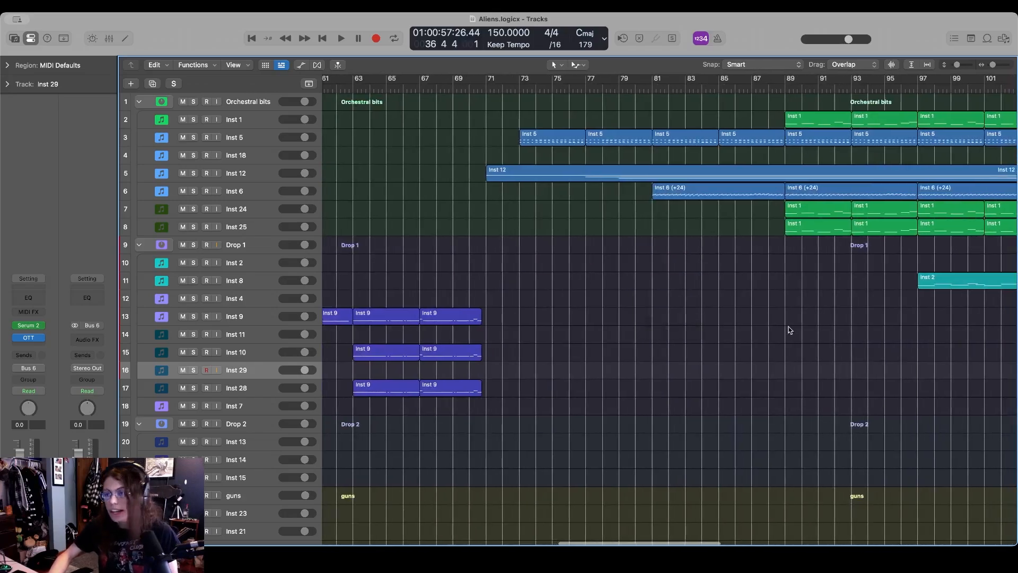
scroll(803, 335, right, 20)
scroll(825, 334, left, 19)
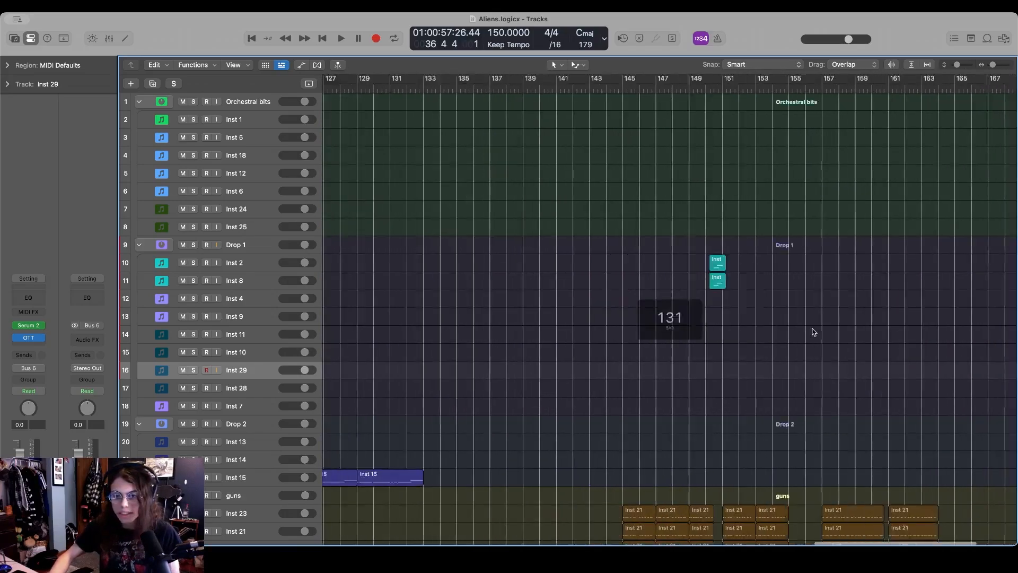
scroll(814, 342, left, 19)
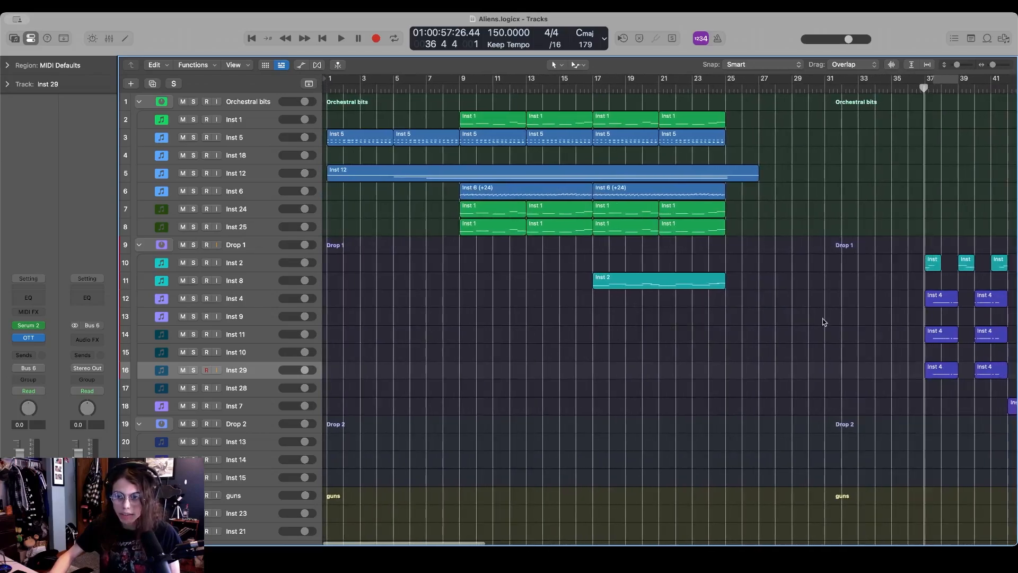
scroll(822, 318, down, 10)
scroll(805, 339, down, 20)
scroll(803, 345, up, 20)
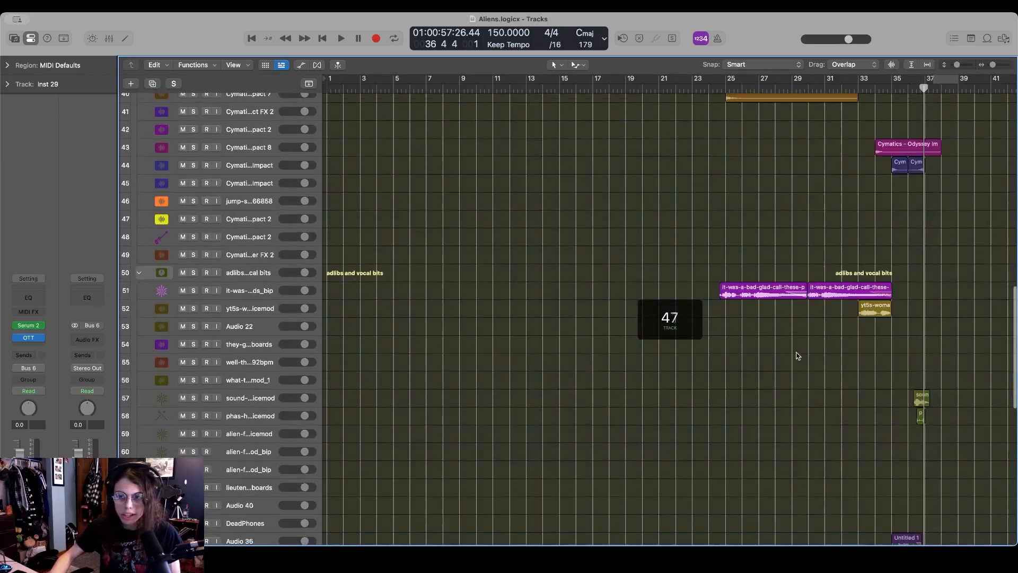
scroll(684, 337, right, 15)
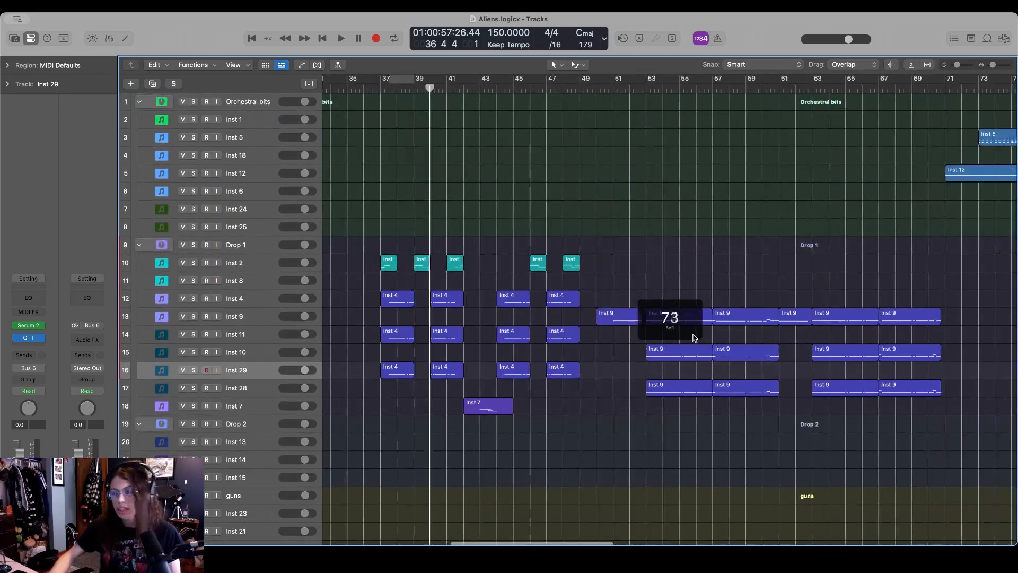
scroll(695, 337, right, 6)
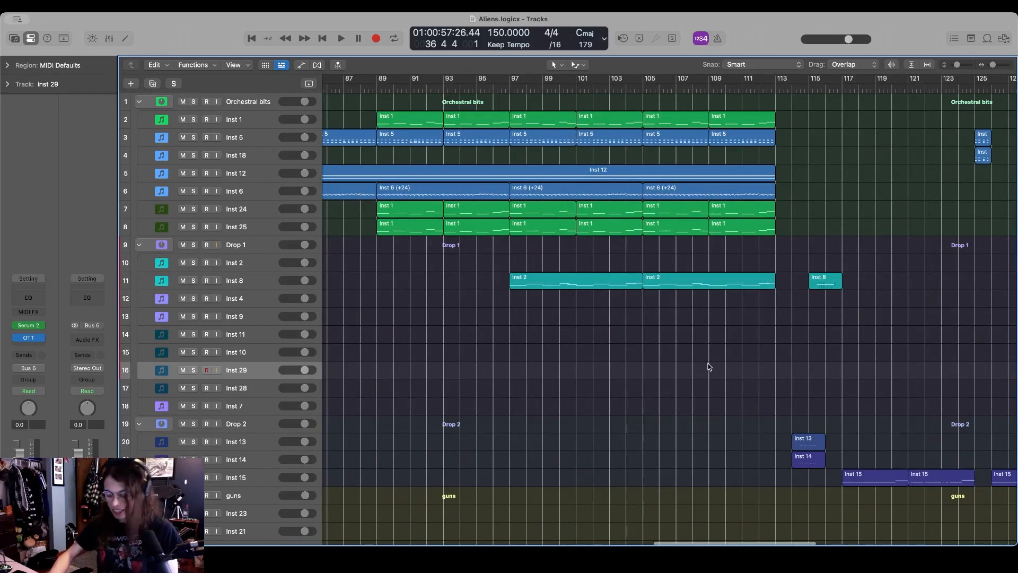
- Hide the inspector and mute the Inst 29 and Inst 28 tracks in the Drop 1 stack
key(i)
scroll(655, 286, right, 1)
scroll(663, 297, left, 20)
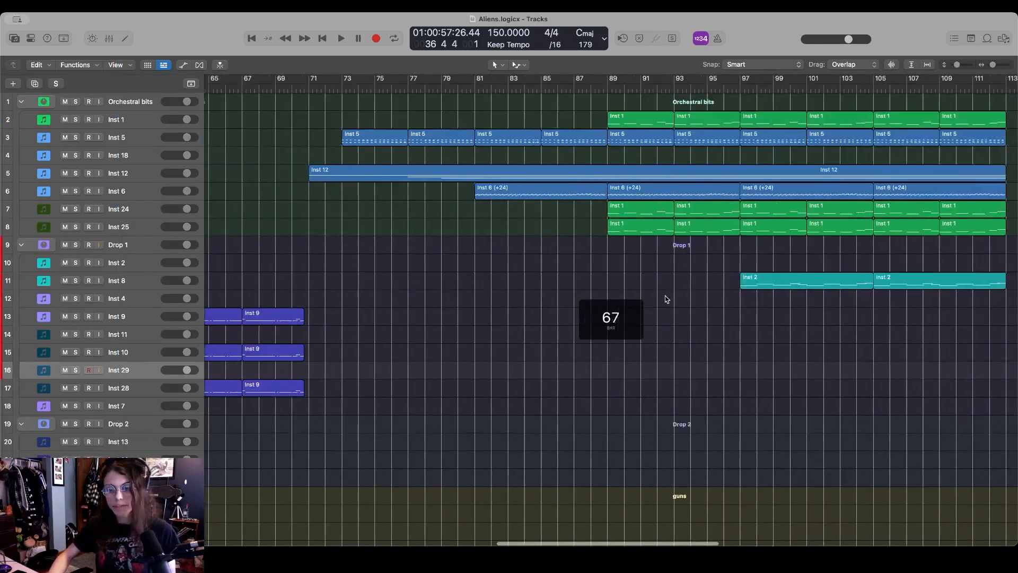
scroll(637, 305, left, 6)
click(116, 370)
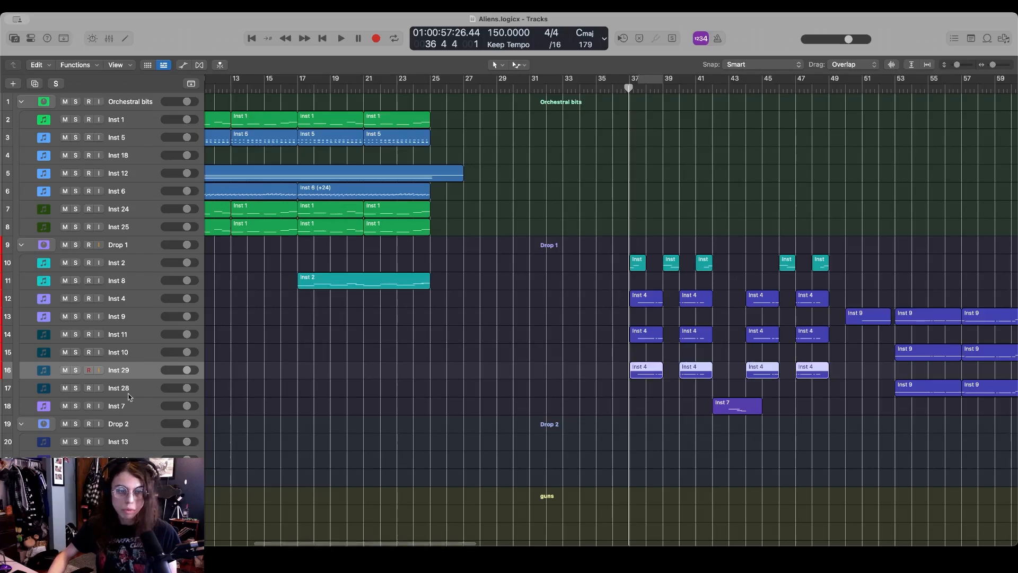
key(ctrl+m)
click(148, 392)
key(ctrl+m)
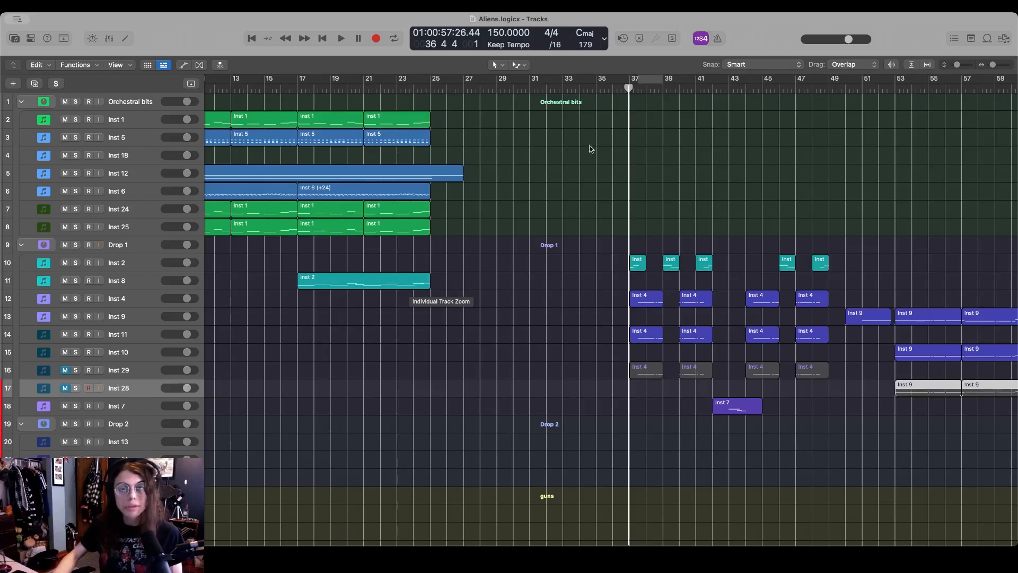
- Listen to the project from bar 25 through the first part of Drop 1 with Inst 29 and Inst 28 muted
scroll(599, 193, down, 5)
click(430, 88)
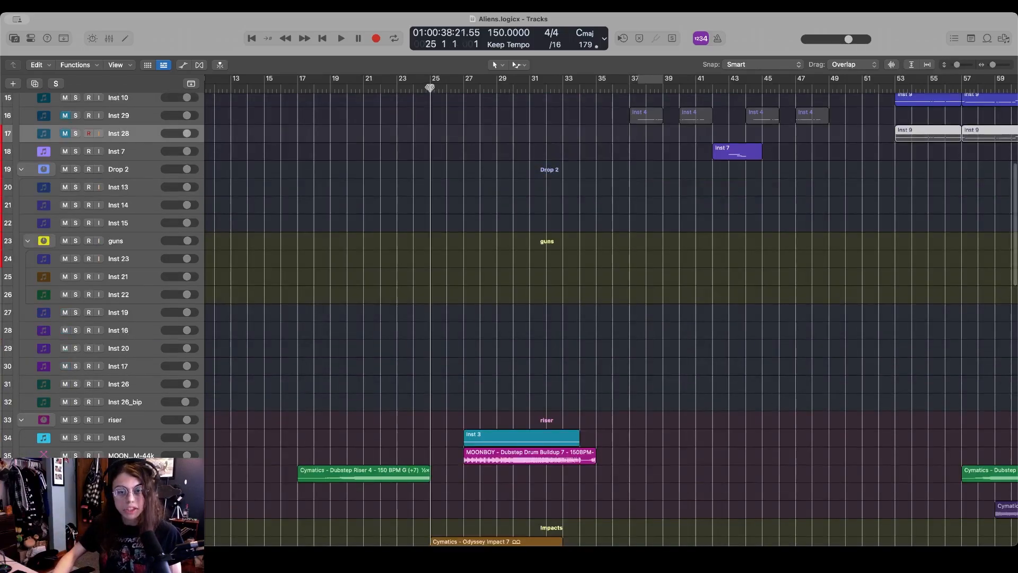
scroll(546, 250, down, 5)
scroll(557, 238, up, 15)
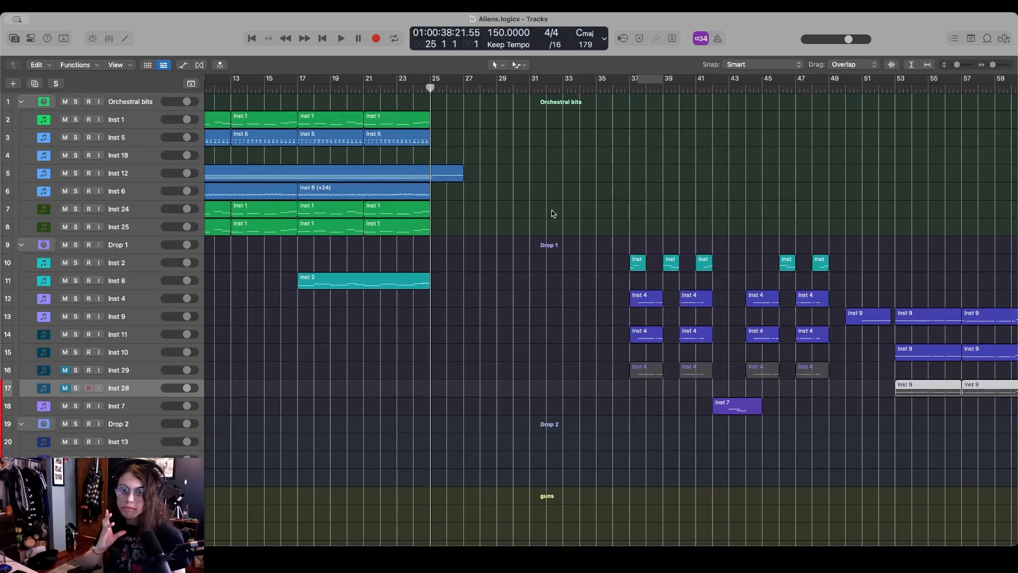
key(space)
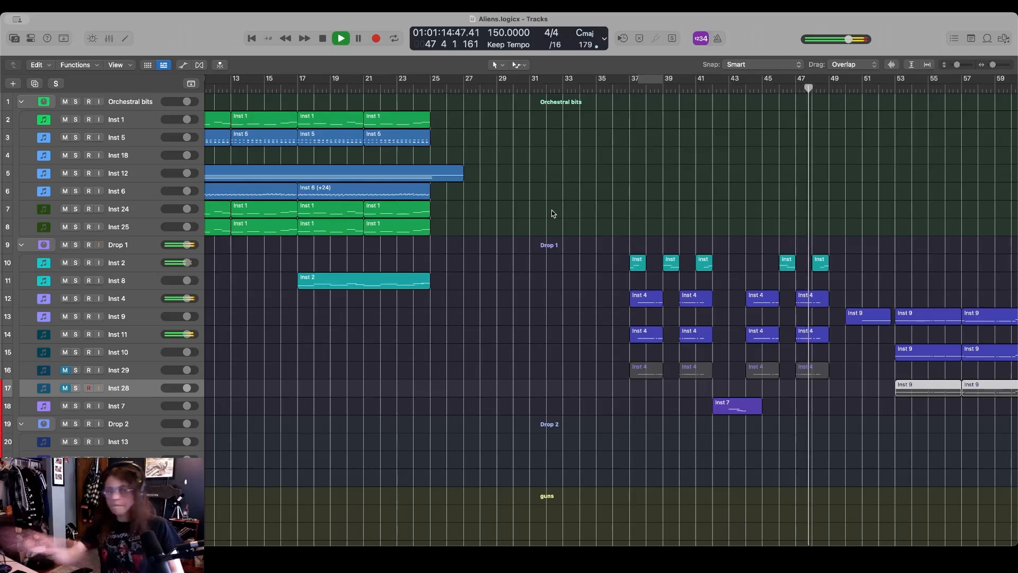
key(space)
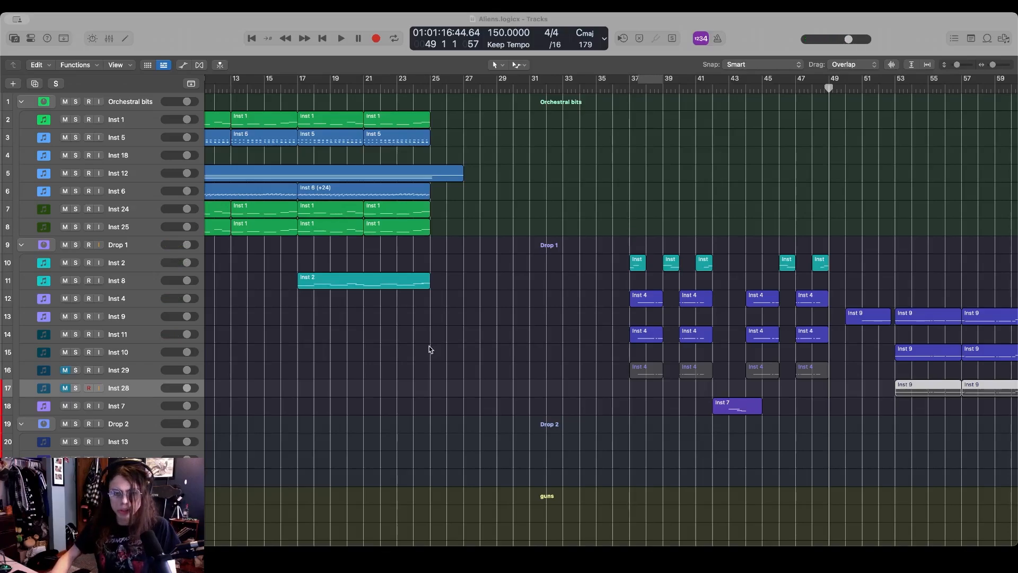
key(space)
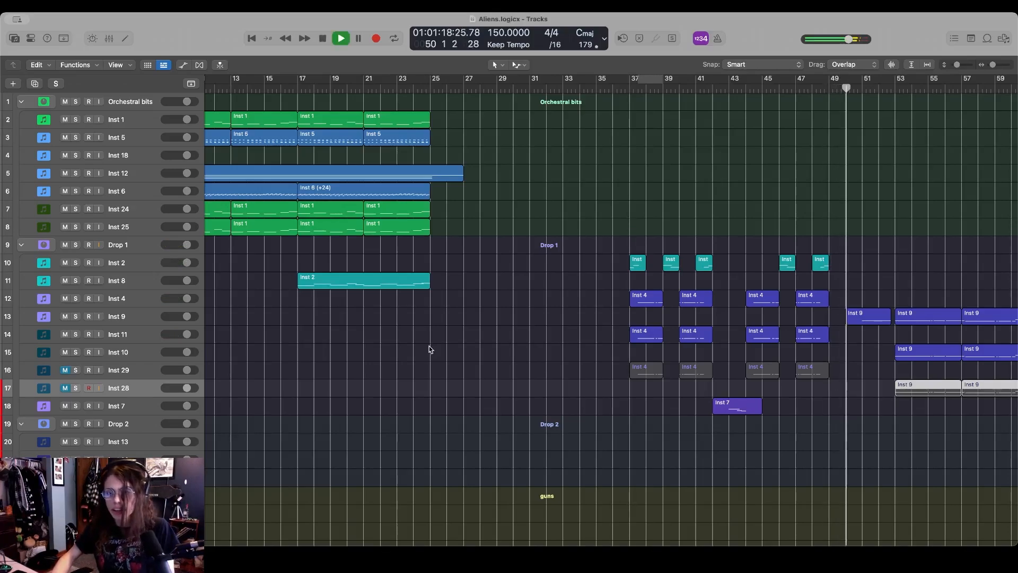
key(space)
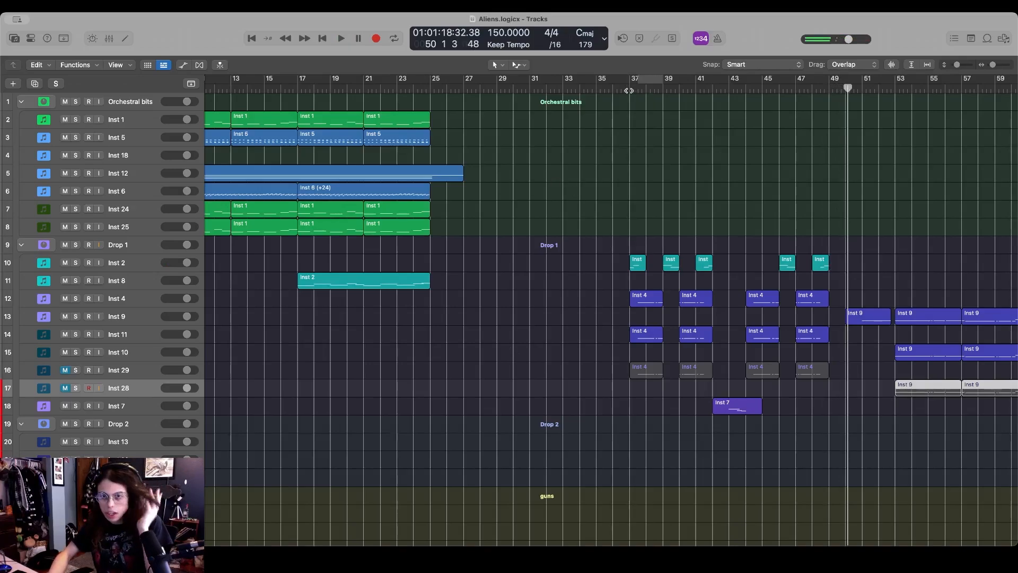
- Unmute Inst 29 and Inst 28, and play Drop 1 from bar 37 through bar 60
click(630, 90)
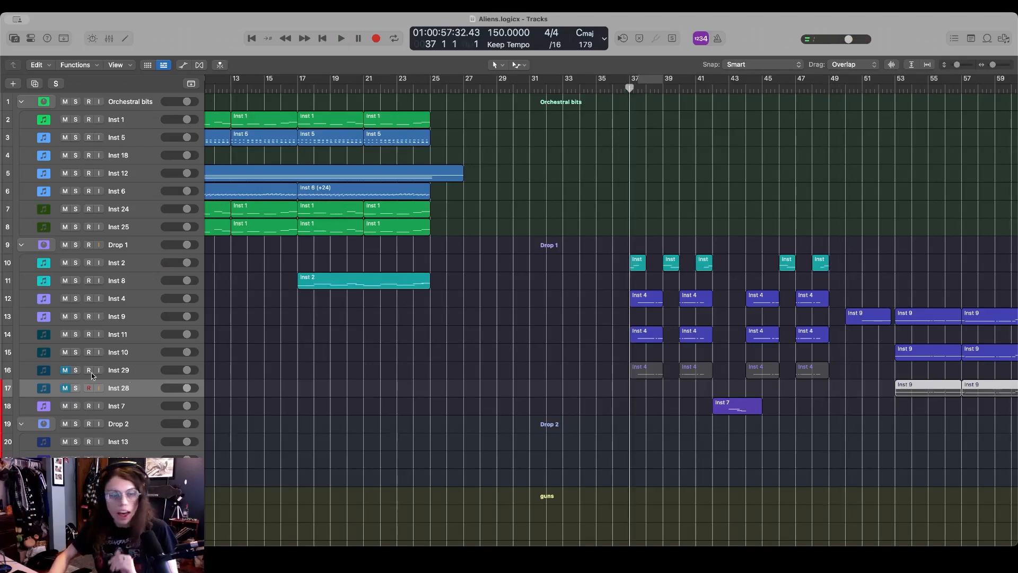
click(65, 370)
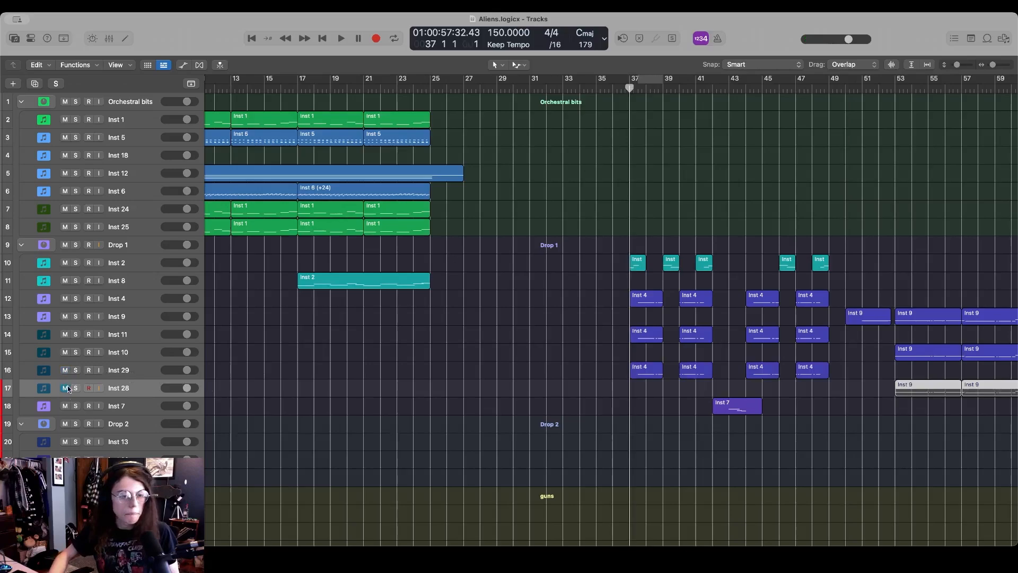
click(65, 388)
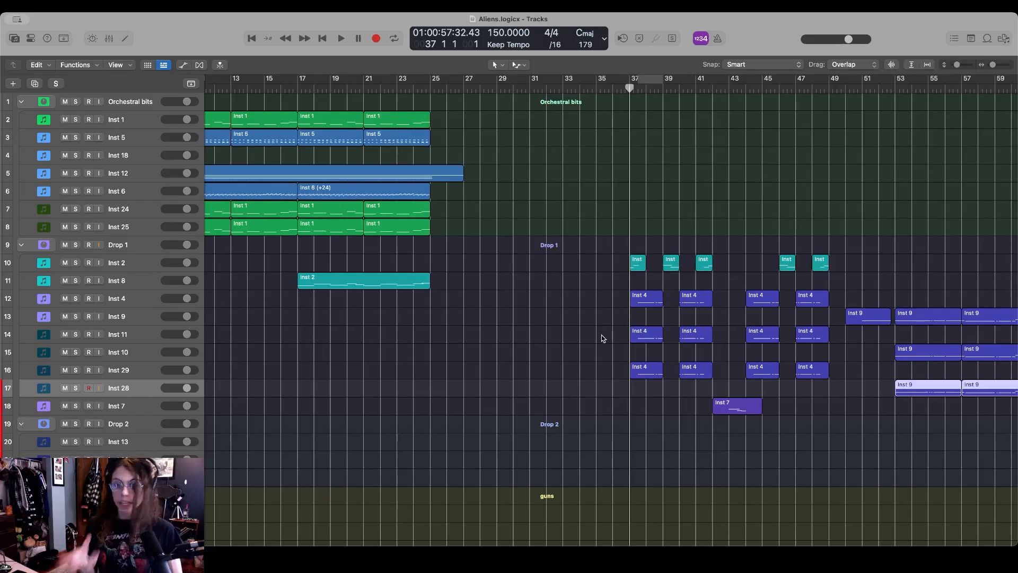
key(space)
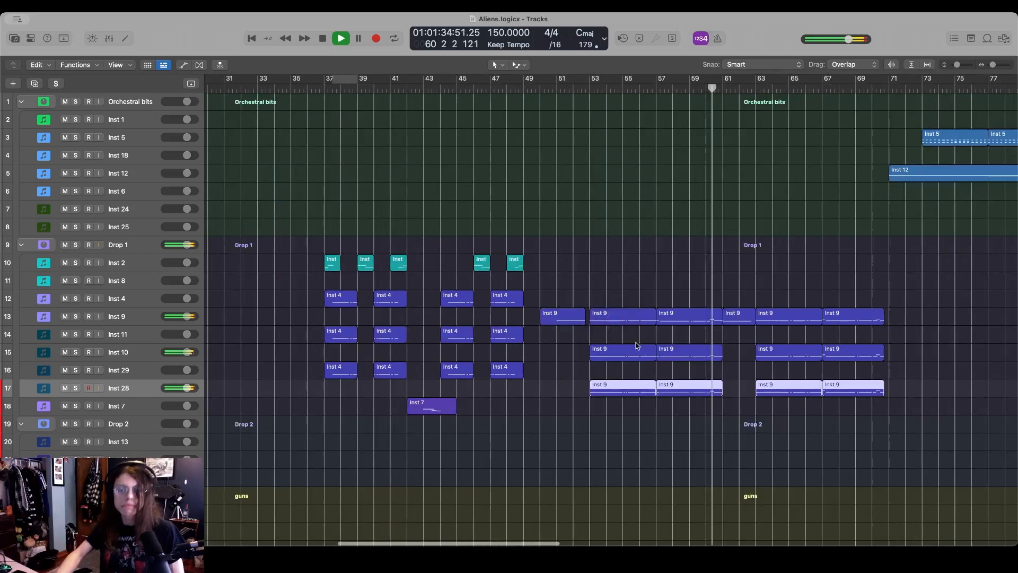
key(space)
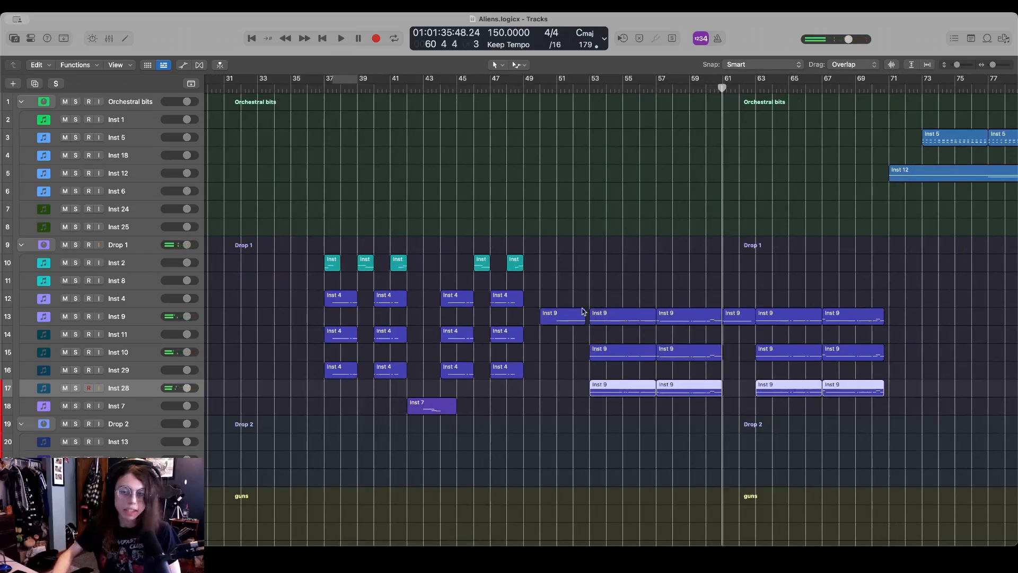
- Compare the Drop 1 section from bar 53 with Inst 28 muted and unmuted during playback
key(ctrl+m)
click(589, 89)
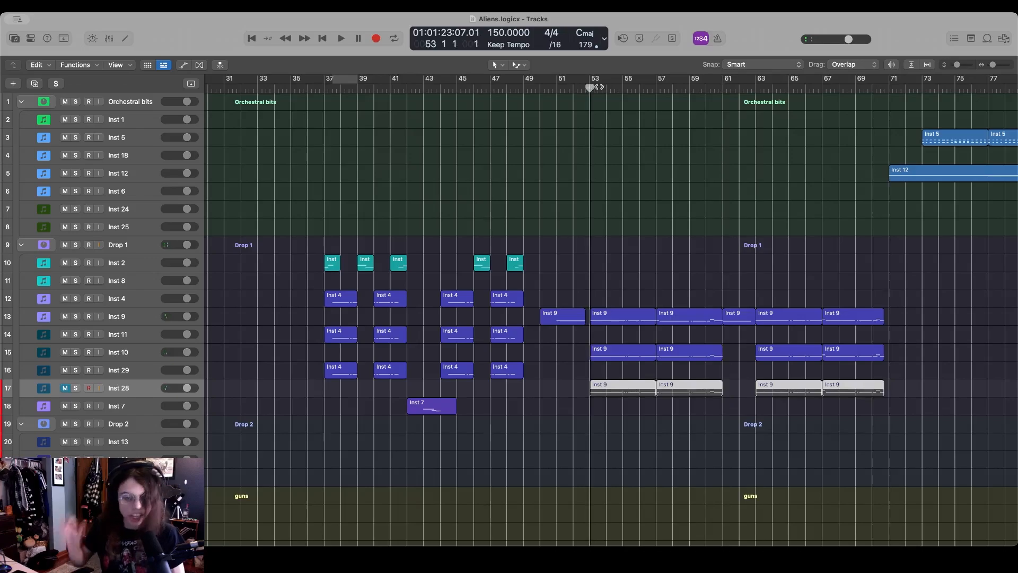
key(space)
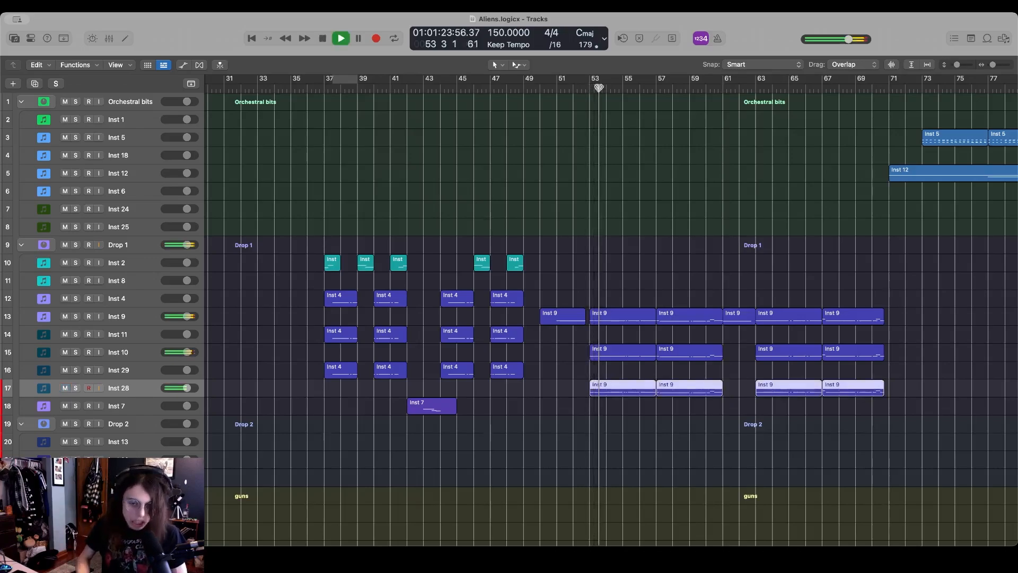
key(ctrl+m)
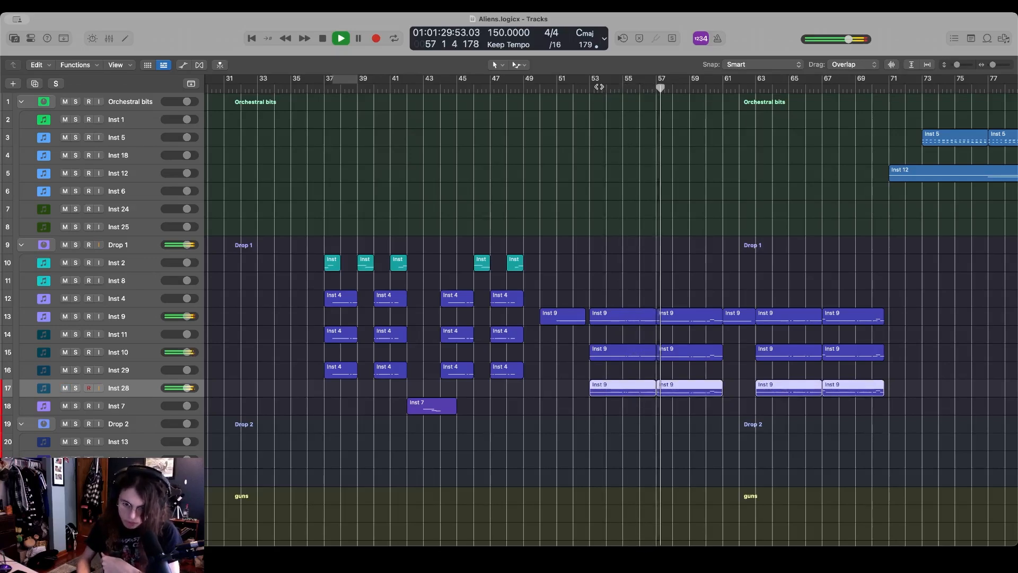
key(space)
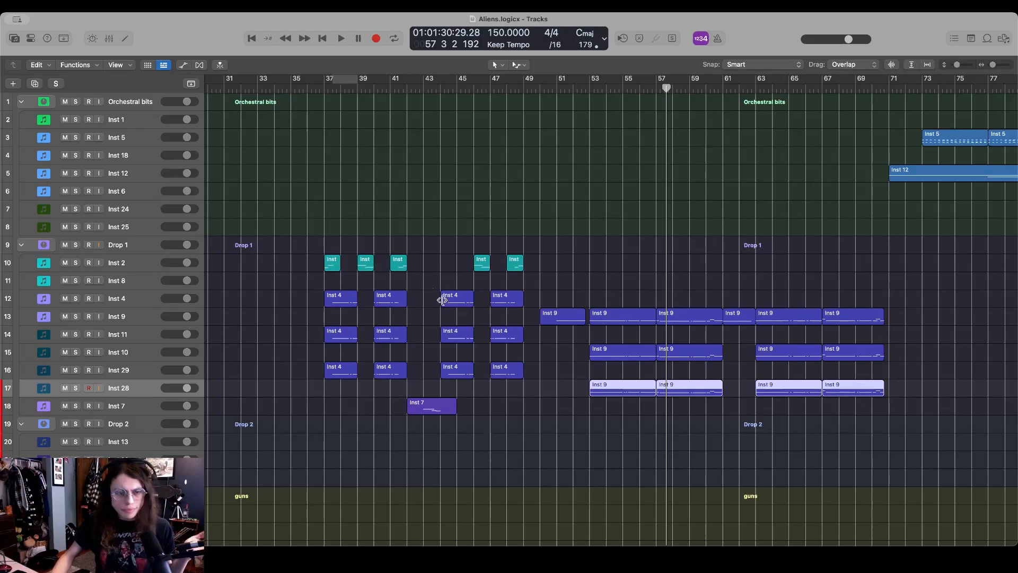
- Show the inspector again, check the OTT compressor settings on Inst 28, and close the plugin window
scroll(403, 313, left, 2)
key(i)
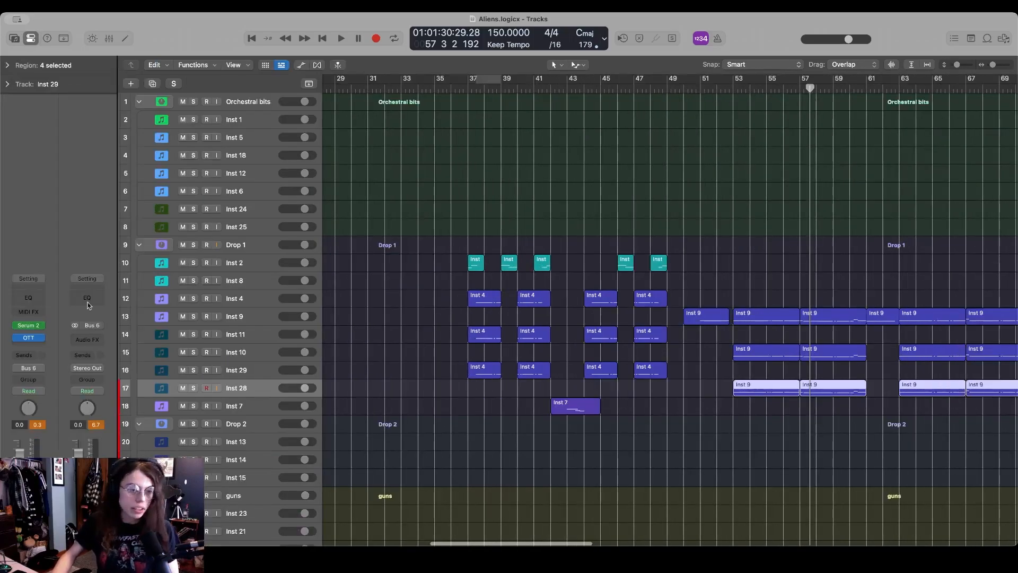
click(24, 338)
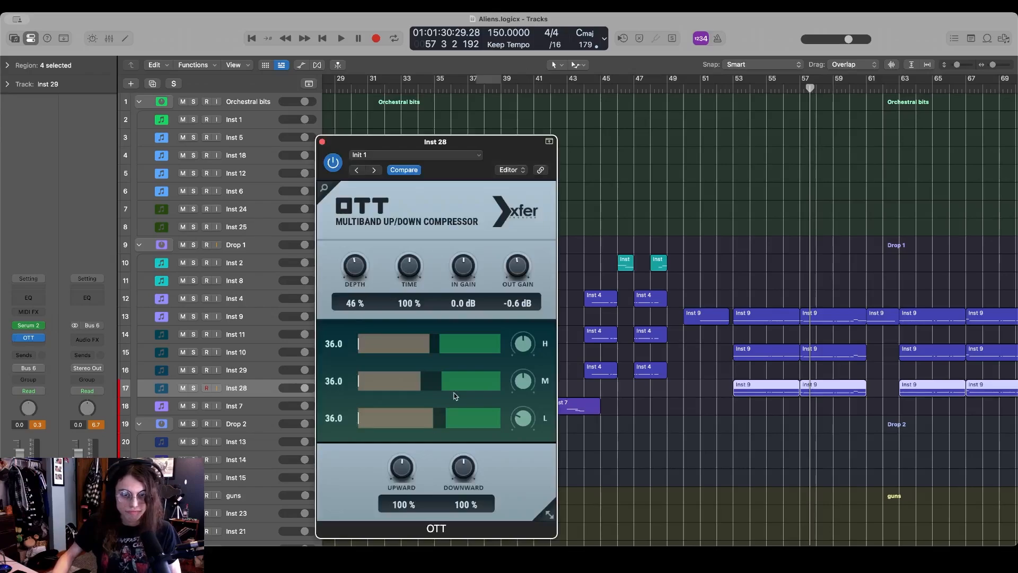
click(322, 142)
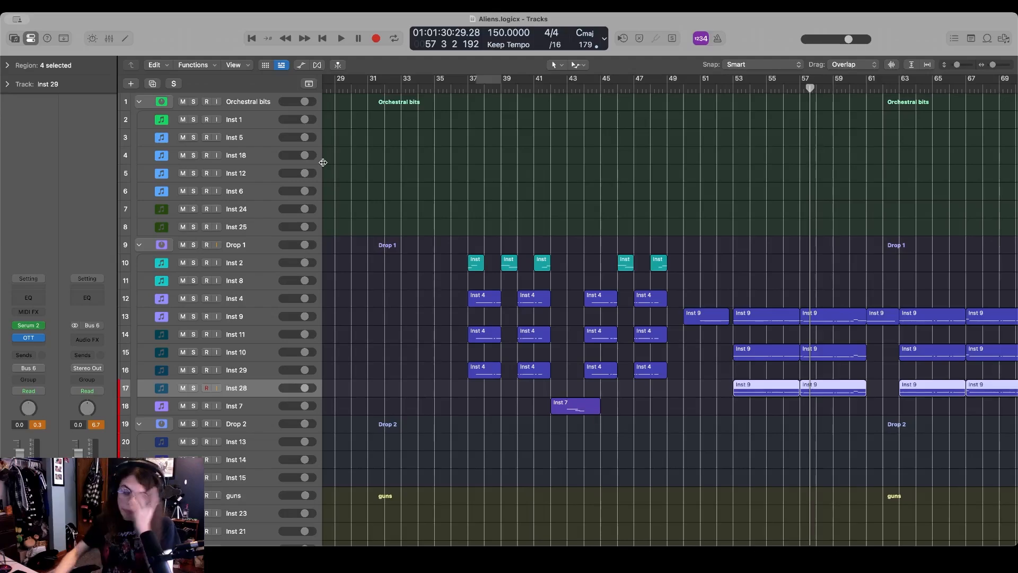
scroll(689, 267, left, 10)
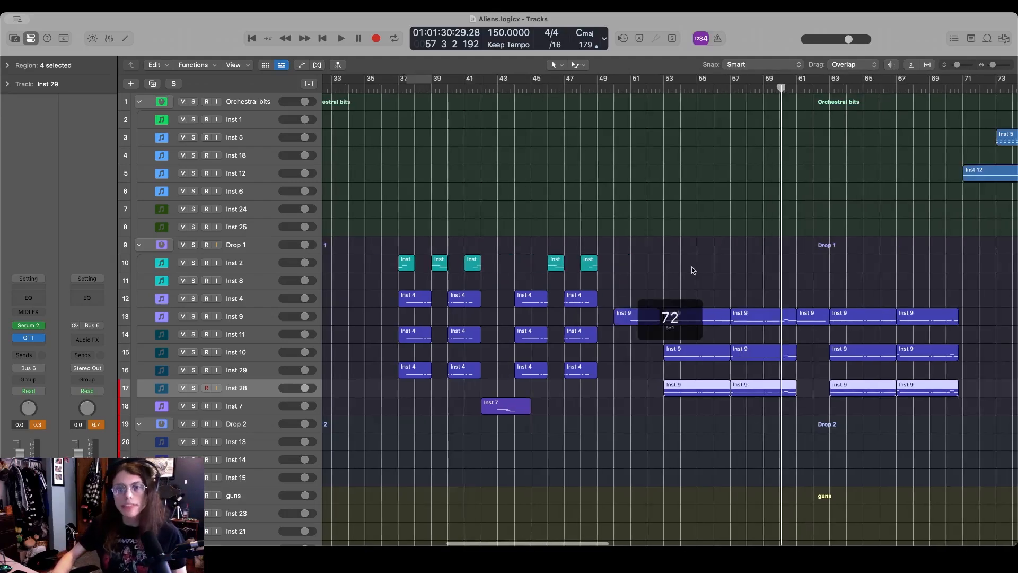
scroll(670, 273, right, 15)
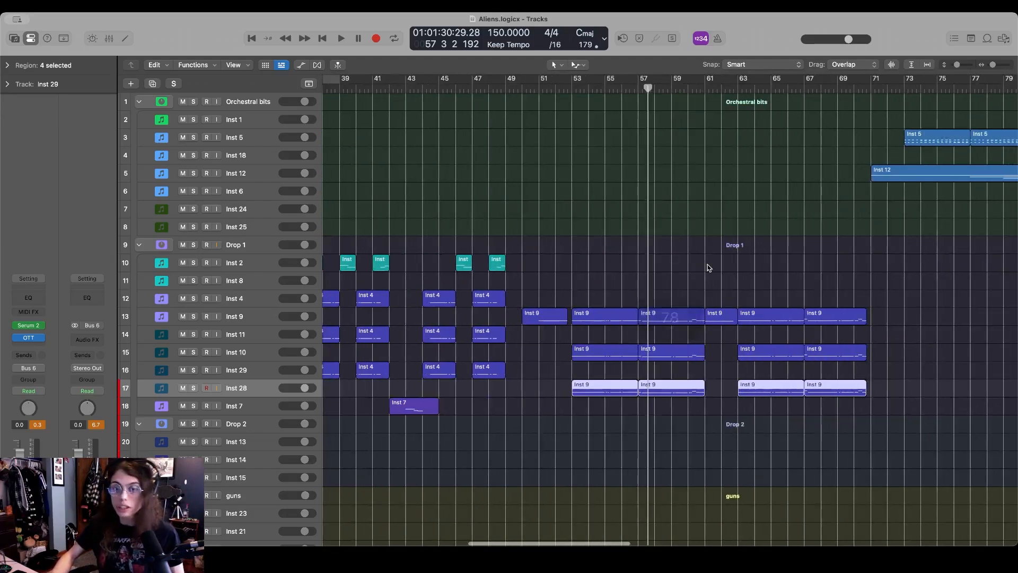